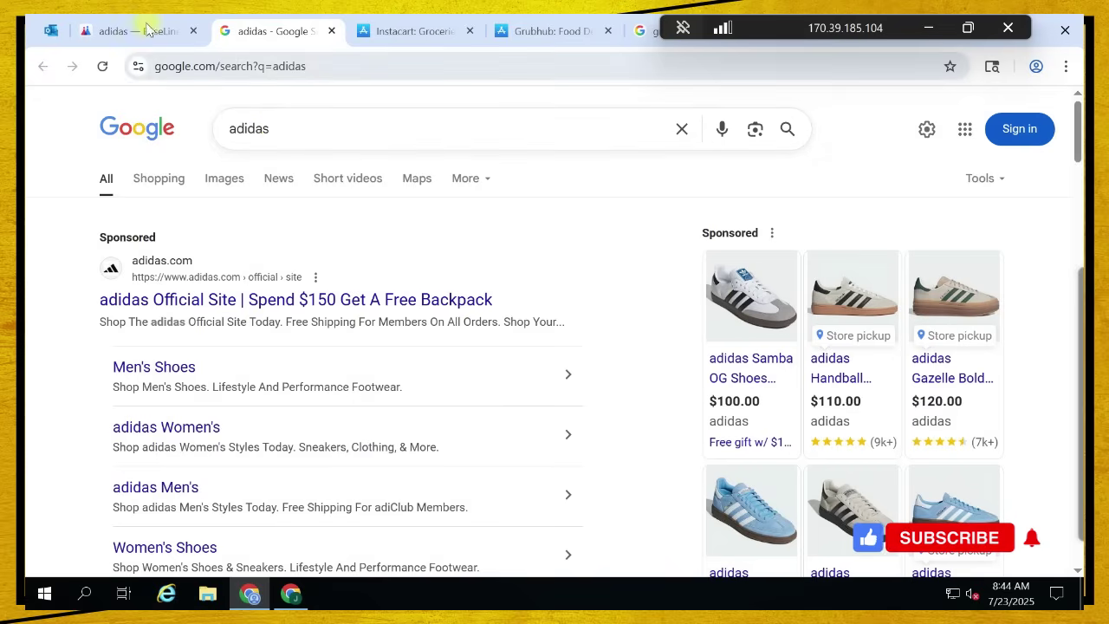
Rate Nike SNKRS 3 - Good for the adidas query and save it
key("ctrl+shift+Tab")
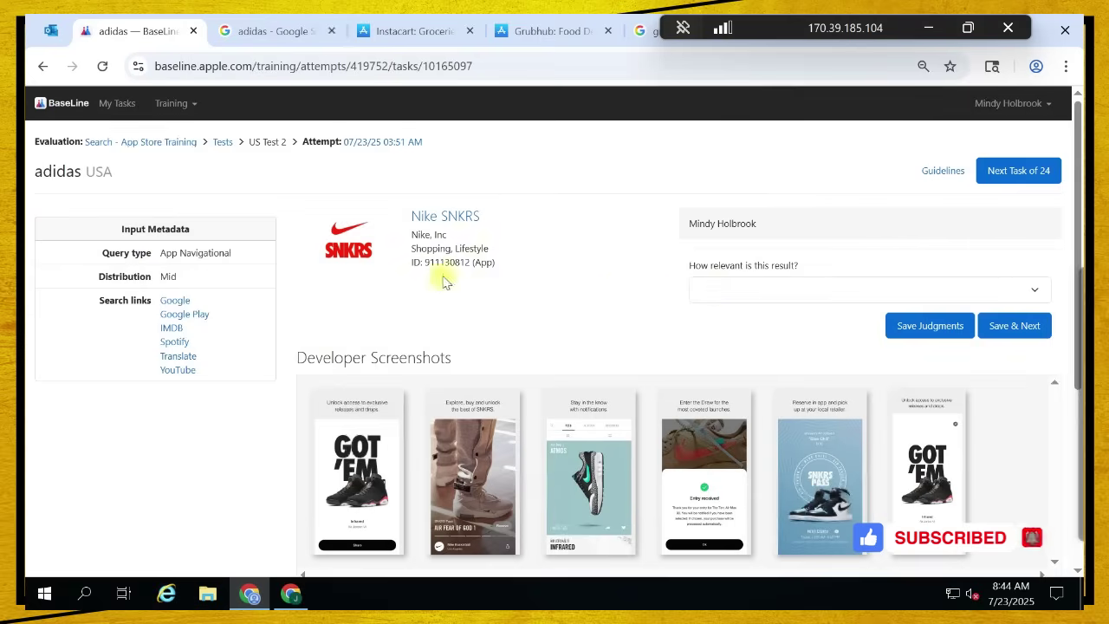
left_click(766, 290)
left_click(745, 374)
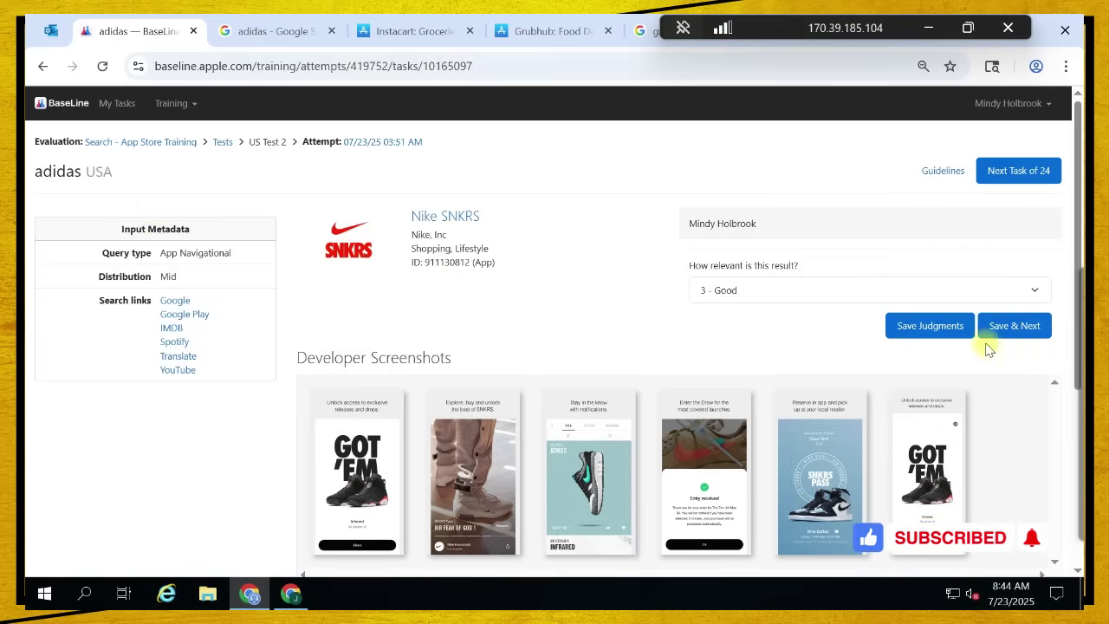
mouse_move(1064, 340)
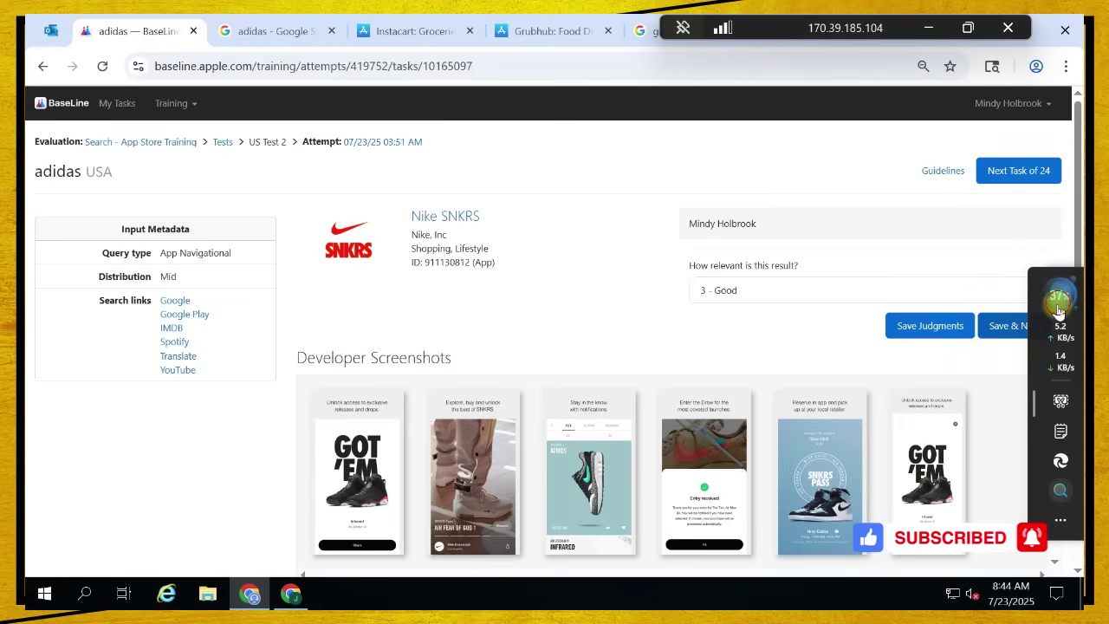
left_click(1006, 327)
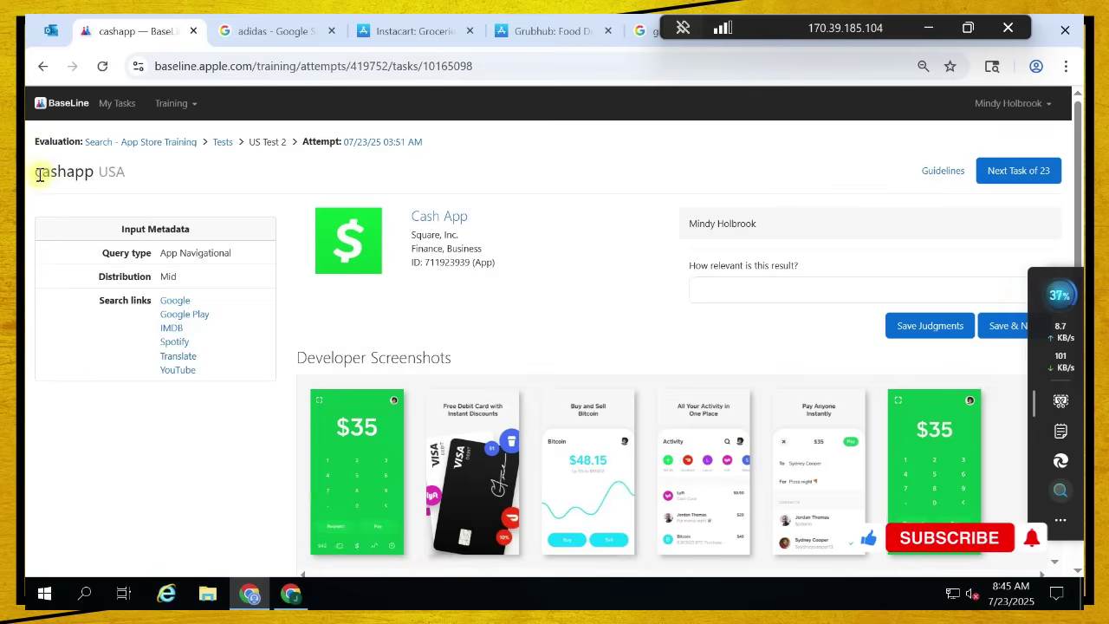
Check Cash App's App Store page, then save a 1 - Perfect rating for the cashapp query
double_click(91, 172)
left_click(221, 208)
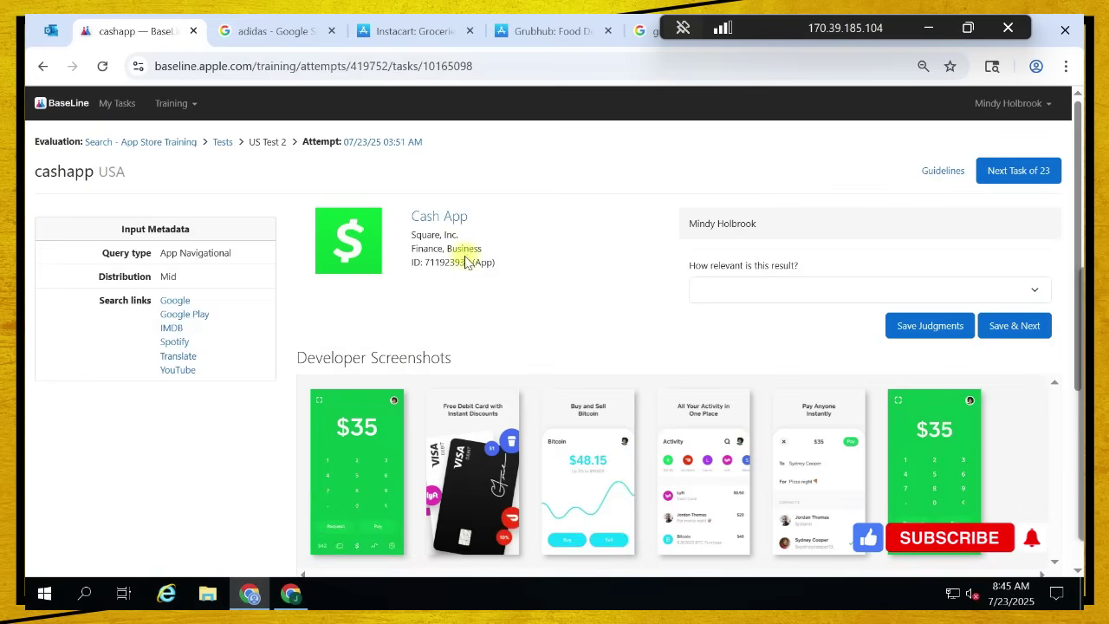
left_click(447, 219)
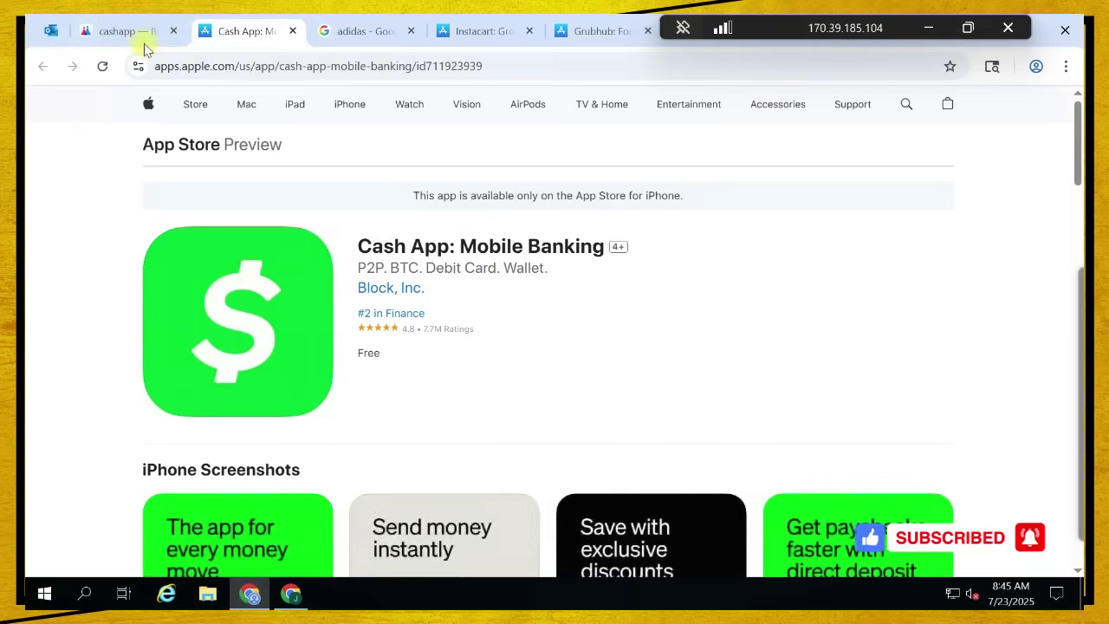
left_click(122, 31)
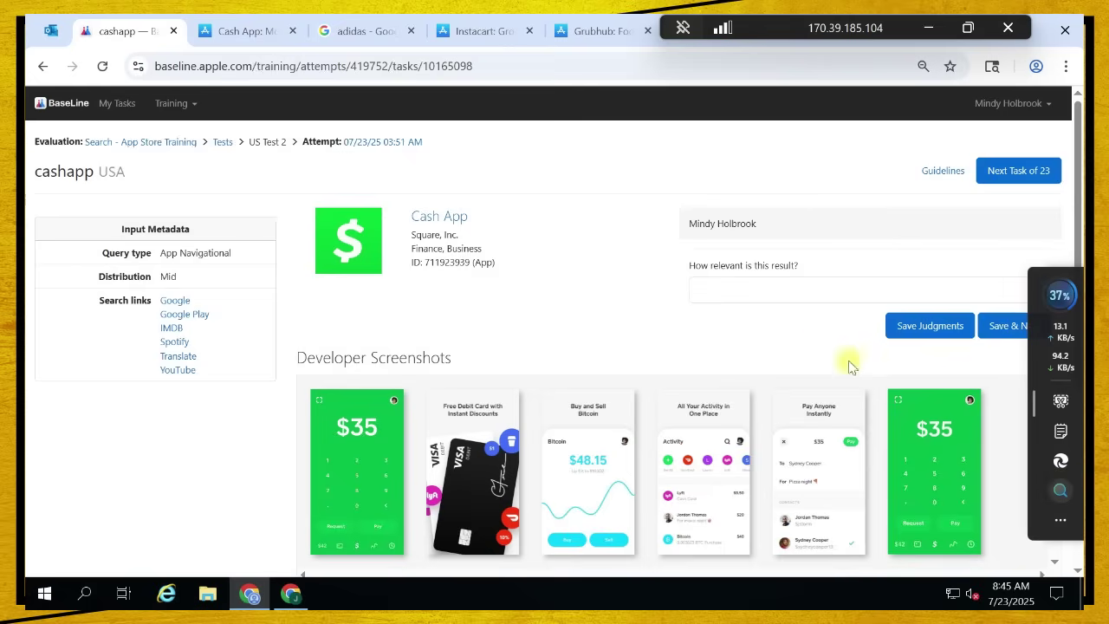
left_click(780, 293)
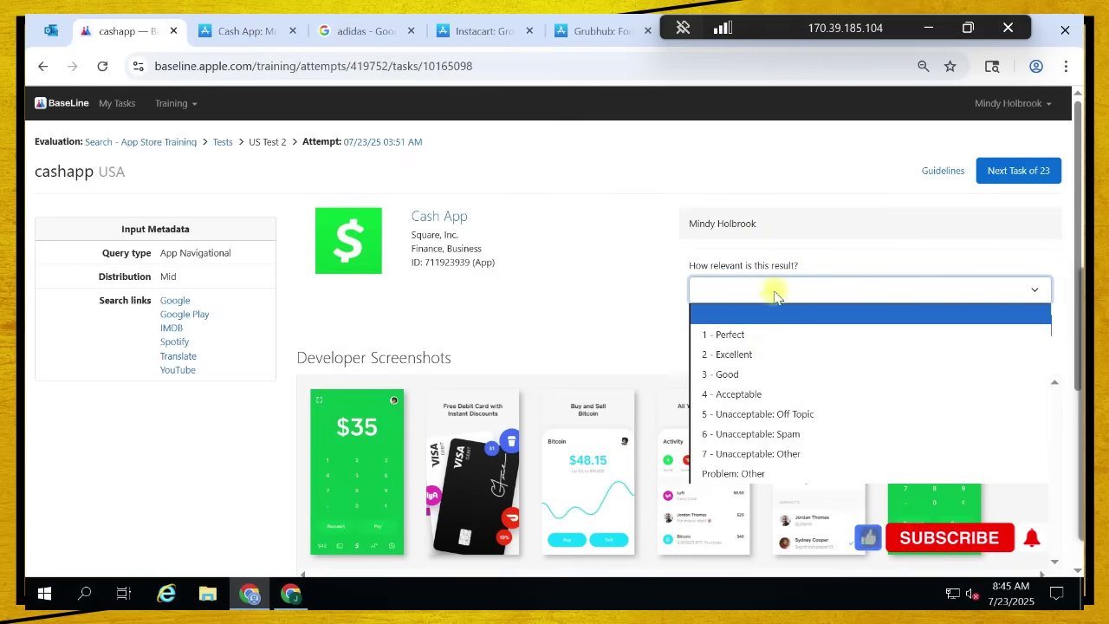
left_click(743, 329)
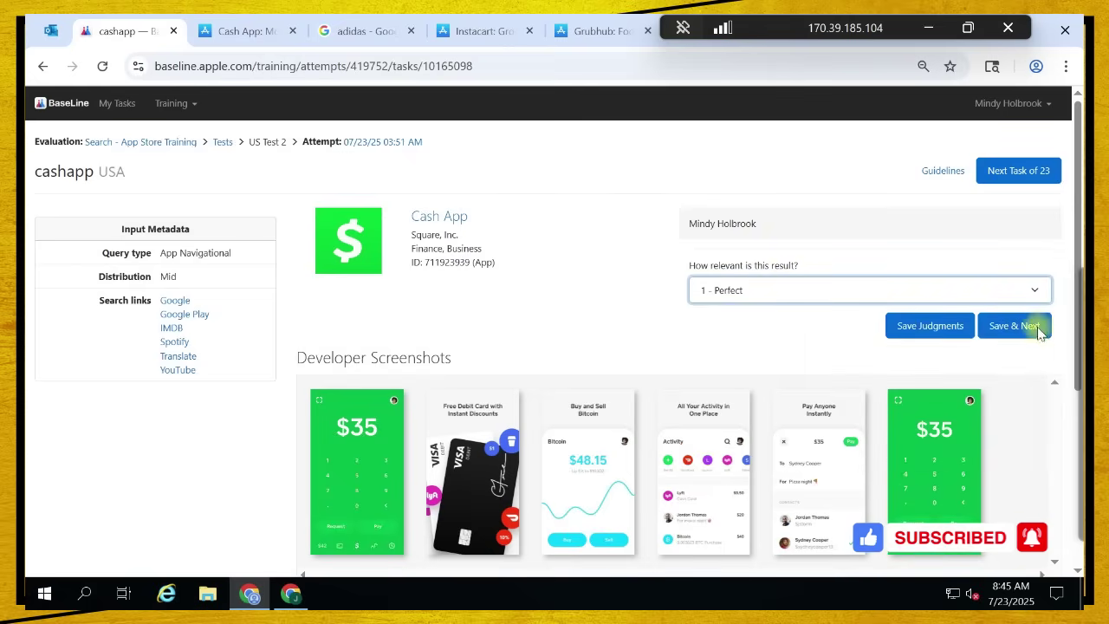
left_click(1012, 328)
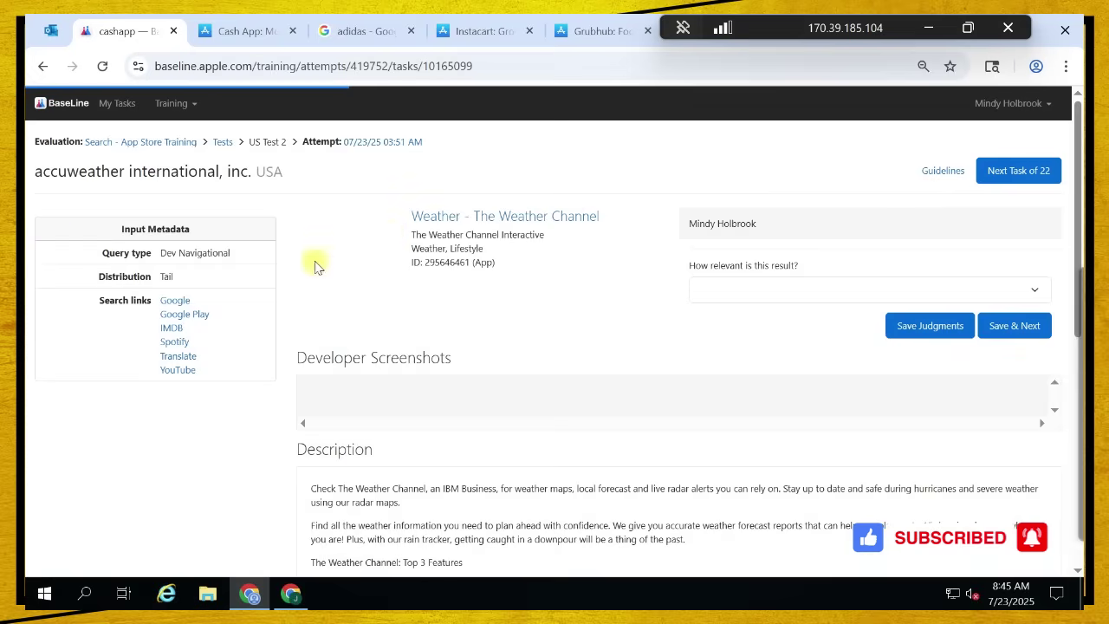
Review the accuweather international, inc. query and The Weather Channel's App Store page
left_click_drag(113, 172, 242, 172)
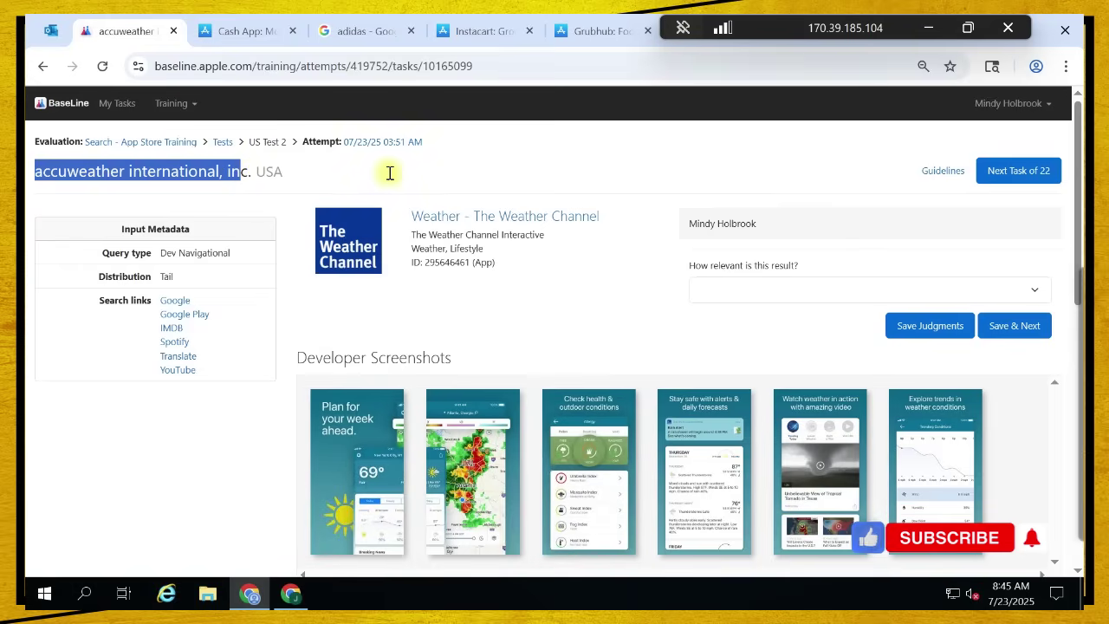
left_click(390, 174)
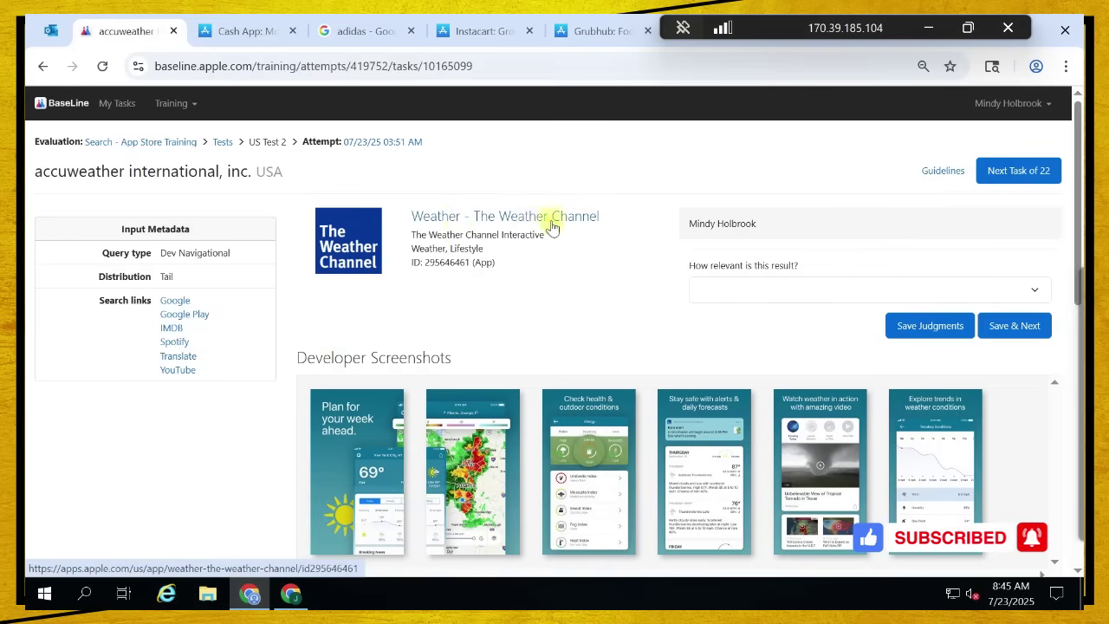
left_click(523, 218)
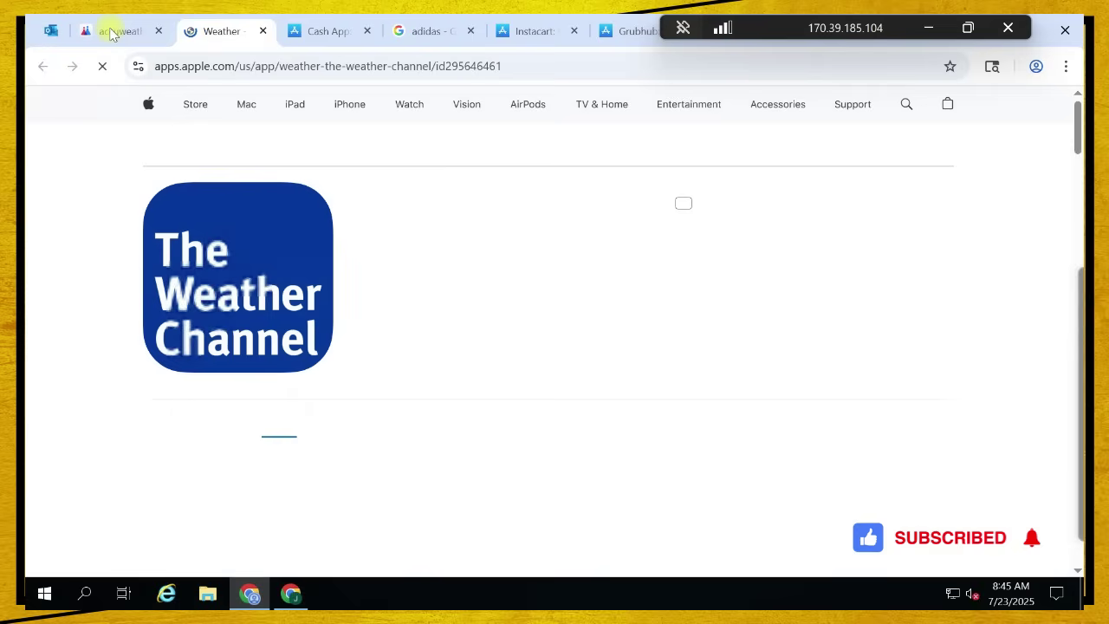
left_click(111, 33)
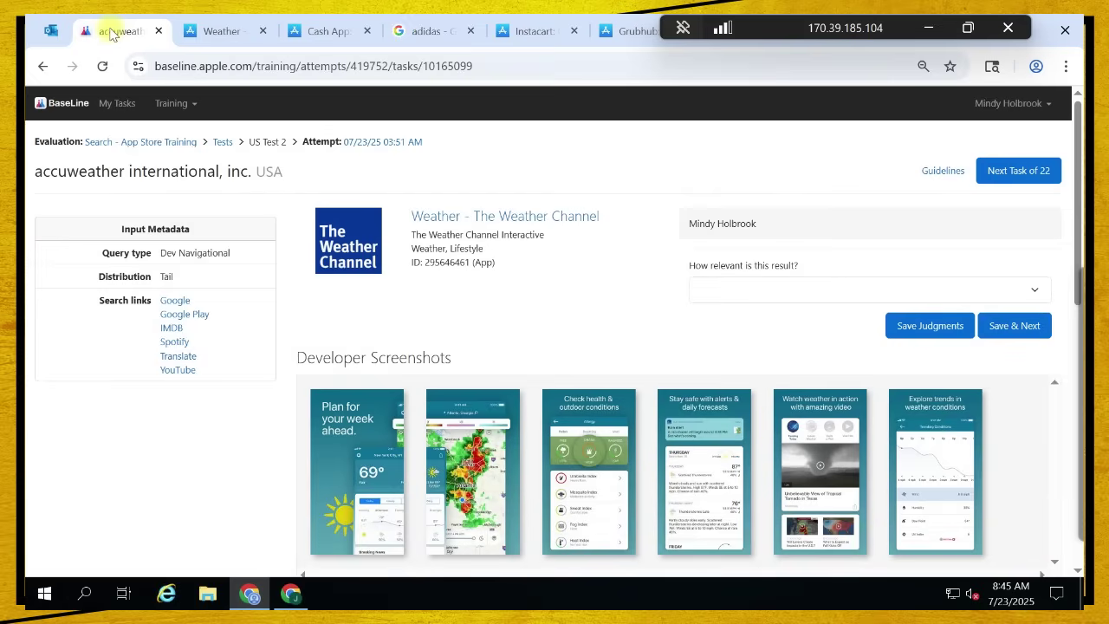
left_click_drag(35, 171, 247, 171)
left_click(243, 194)
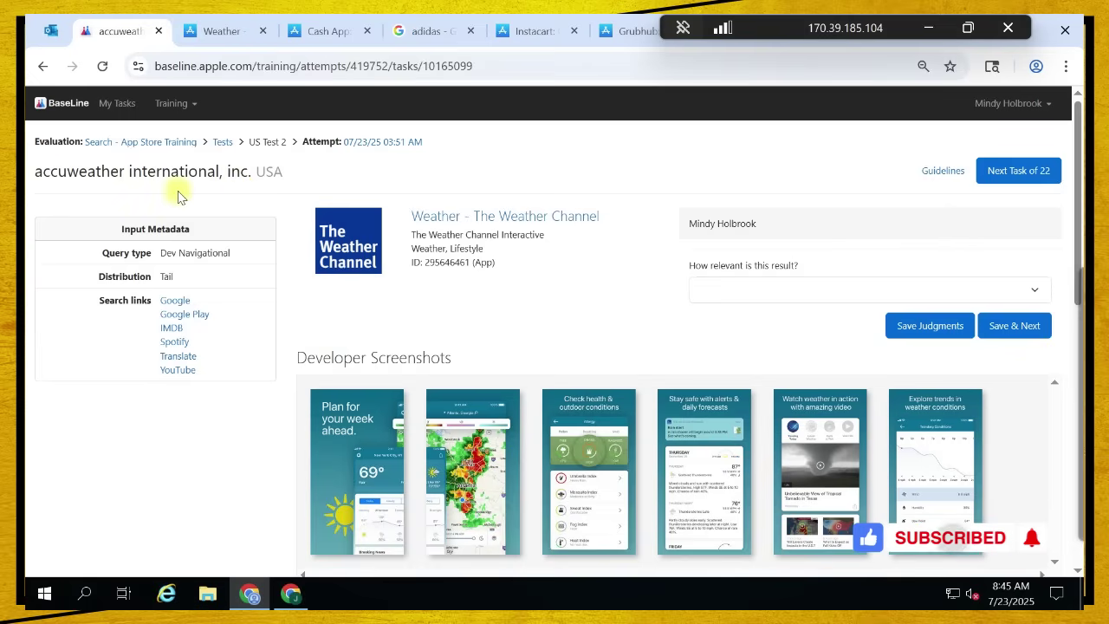
Rate The Weather Channel 2 - Excellent and save the rating
left_click(764, 298)
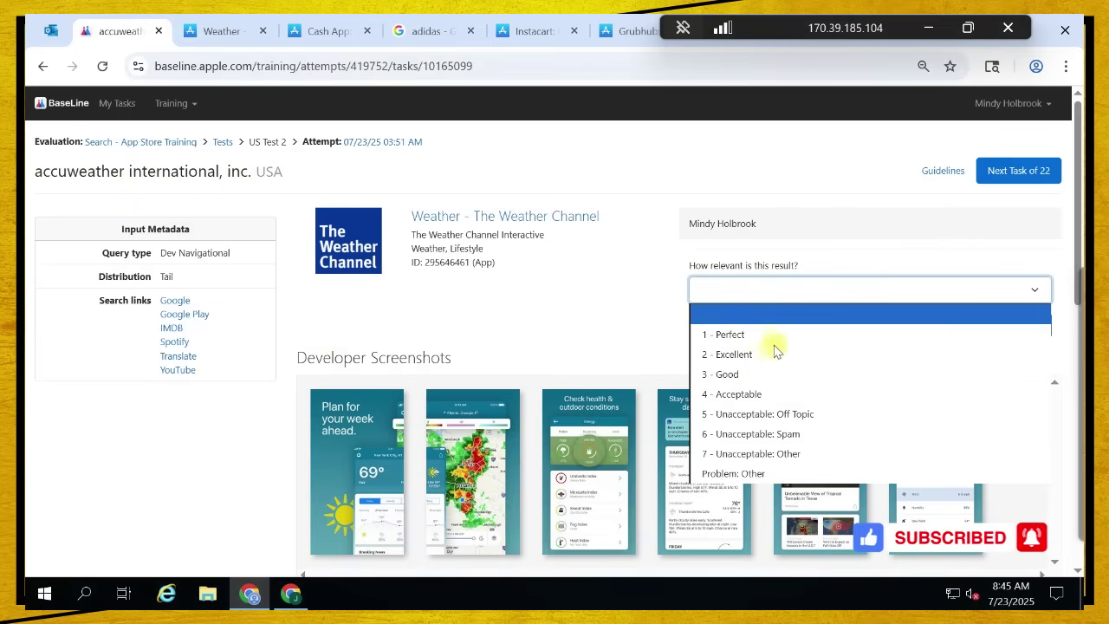
left_click(760, 352)
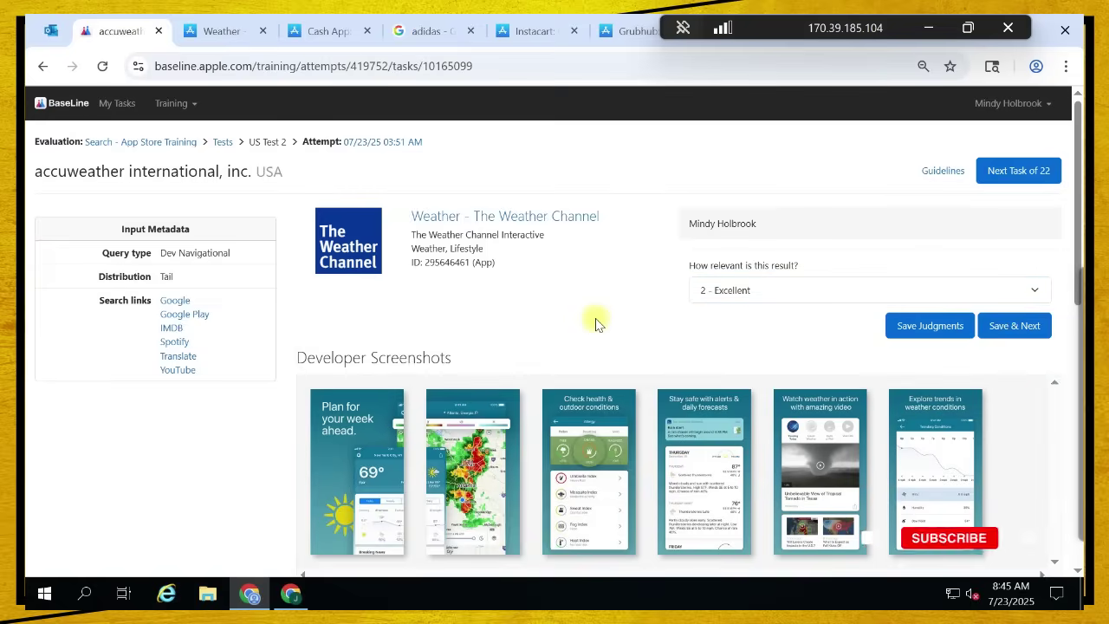
left_click(1030, 326)
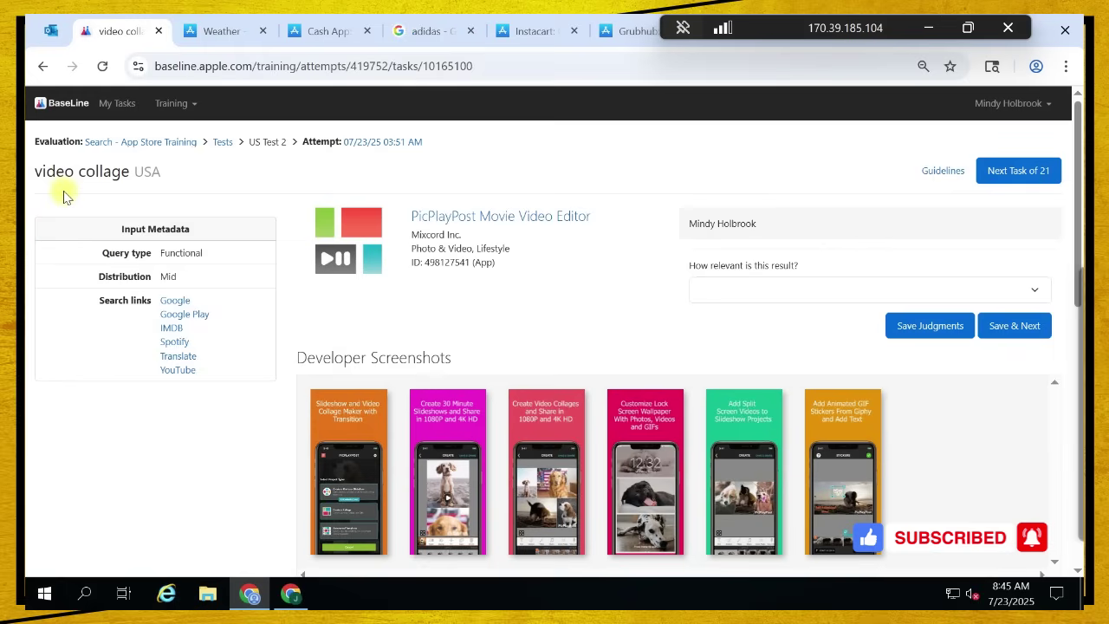
Close the seven leftover research tabs, leaving only the BaseLine task
left_click(263, 32)
left_click(265, 32)
left_click(265, 32)
left_click(265, 32)
left_click(264, 32)
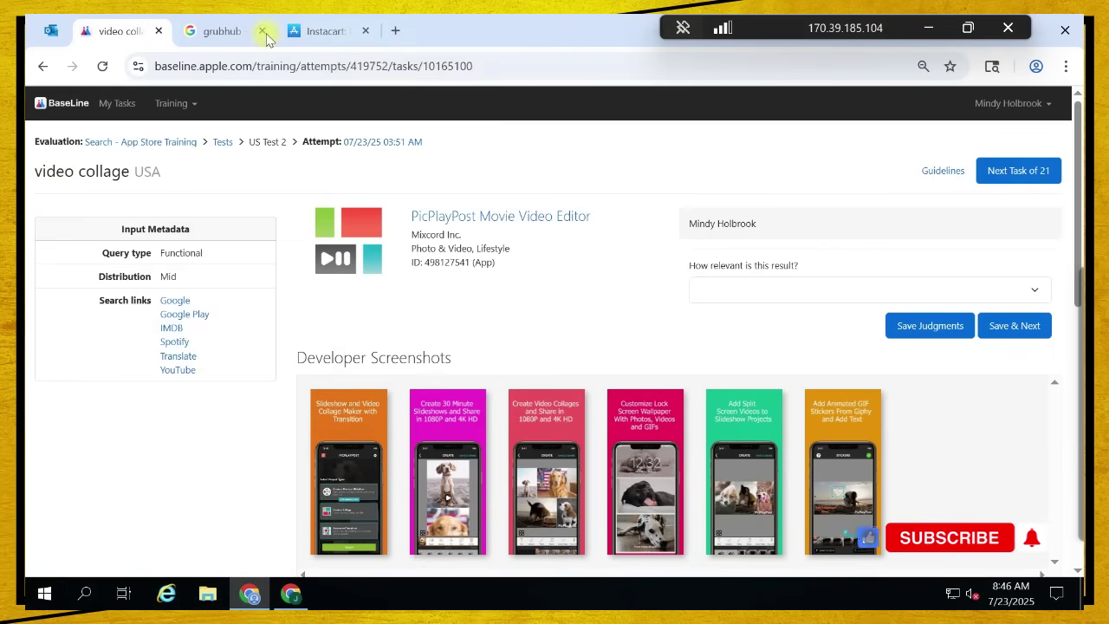
left_click(262, 32)
left_click(264, 32)
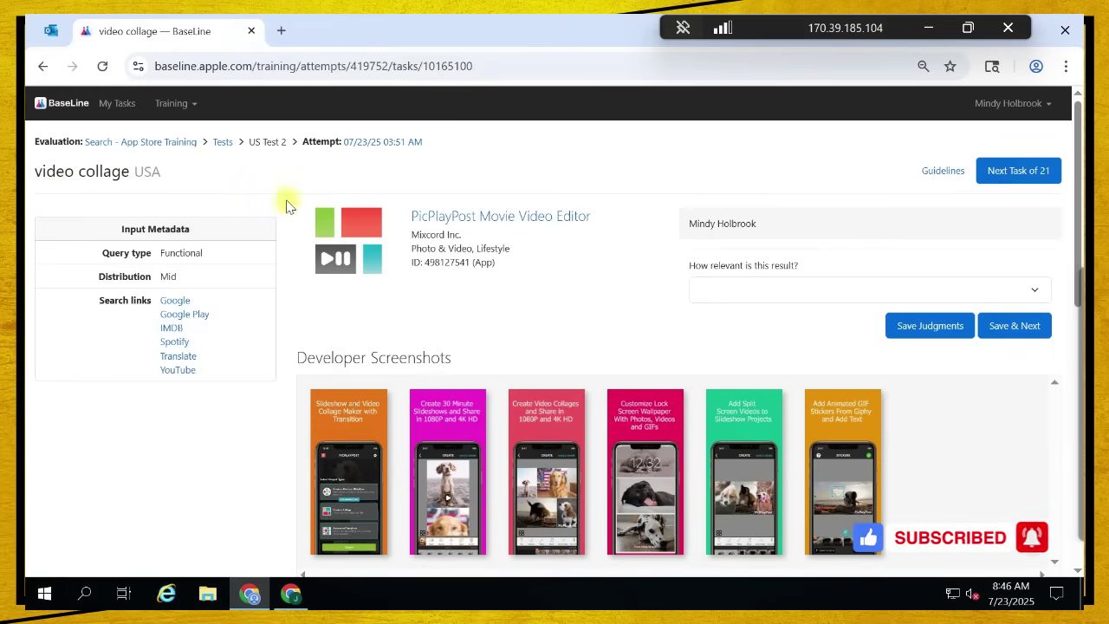
Review the video collage query and PicPlayPost's App Store page with its 96.8K ratings
left_click_drag(35, 172, 131, 171)
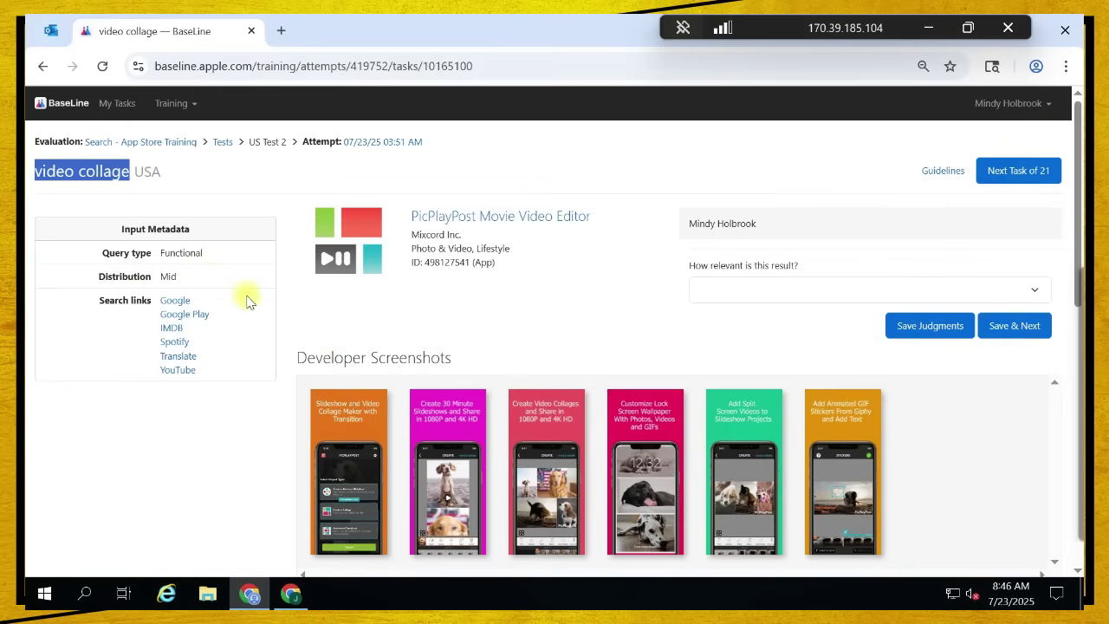
double_click(212, 253)
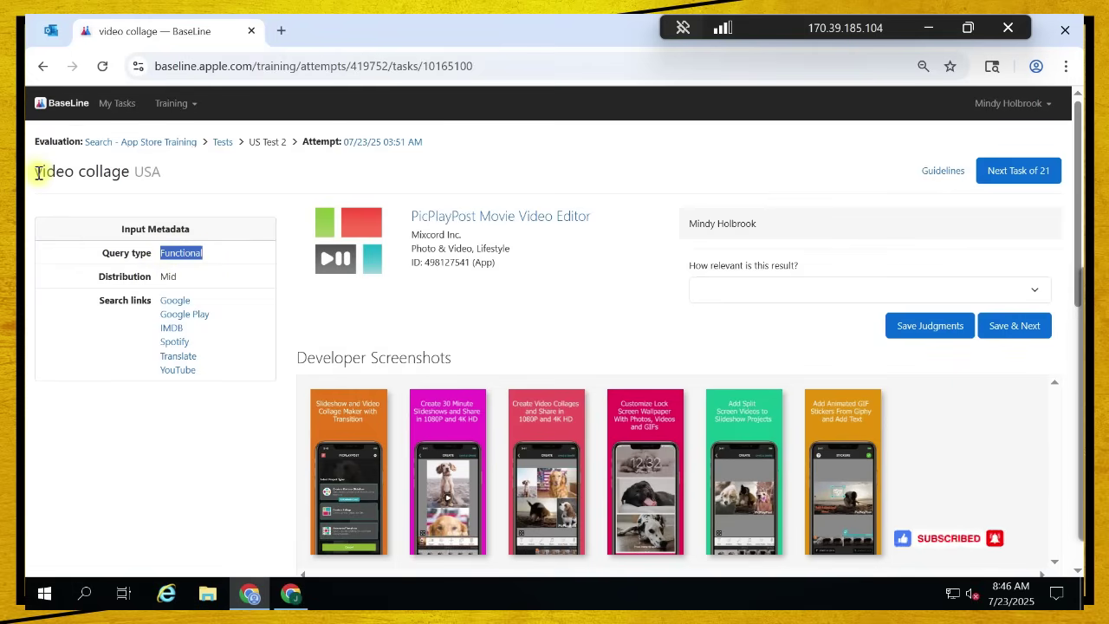
left_click_drag(39, 173, 134, 171)
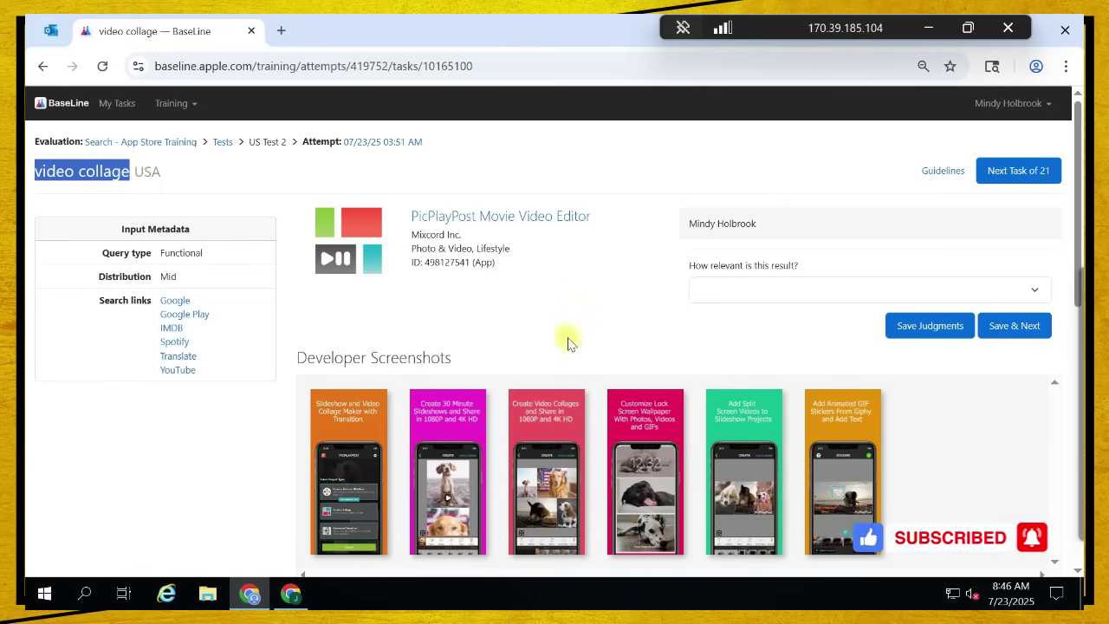
left_click(515, 262)
left_click(486, 218)
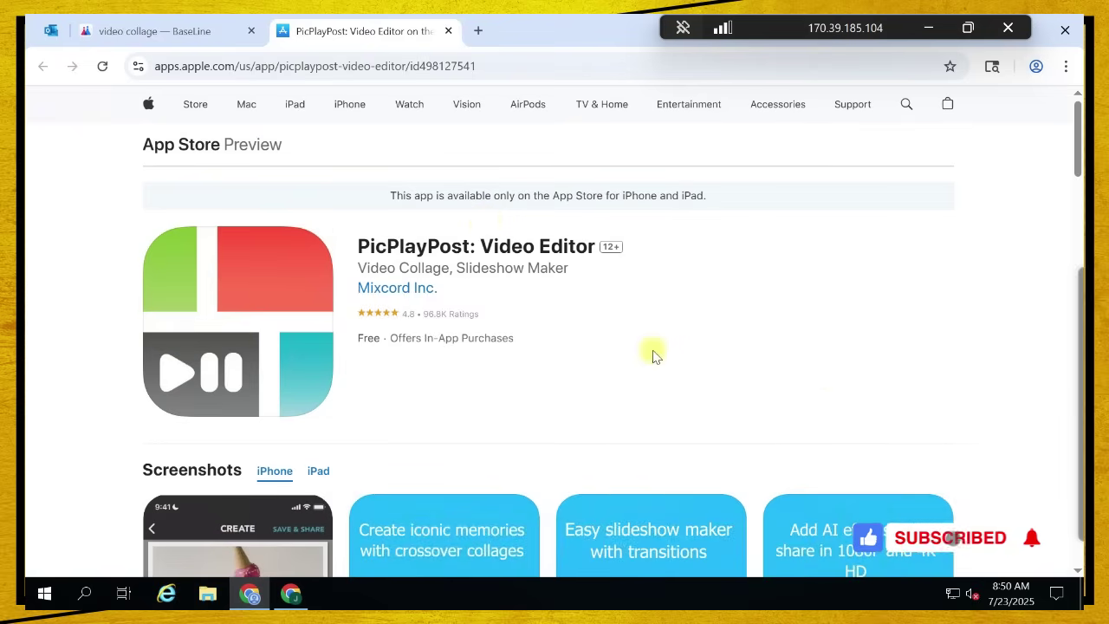
left_click_drag(544, 354, 357, 245)
left_click(485, 264)
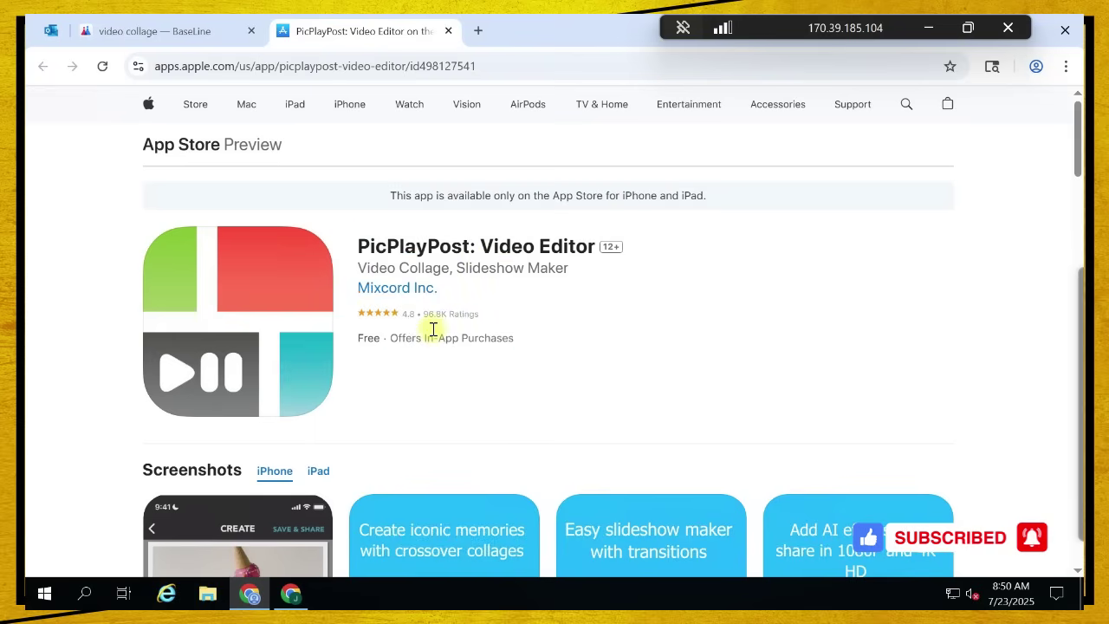
left_click_drag(424, 314, 487, 321)
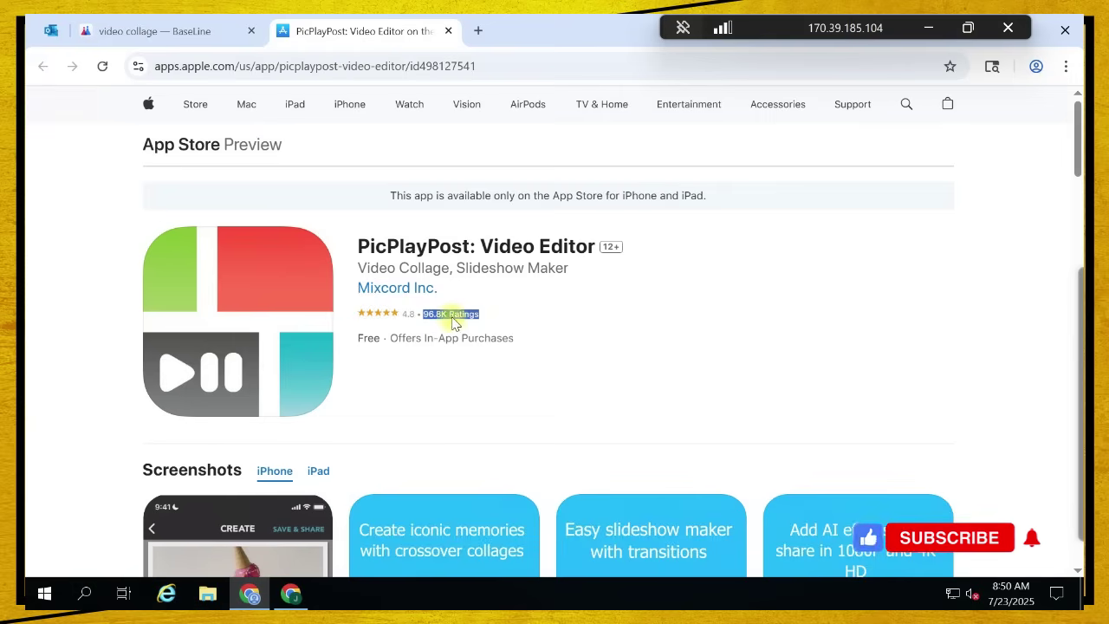
left_click(420, 312)
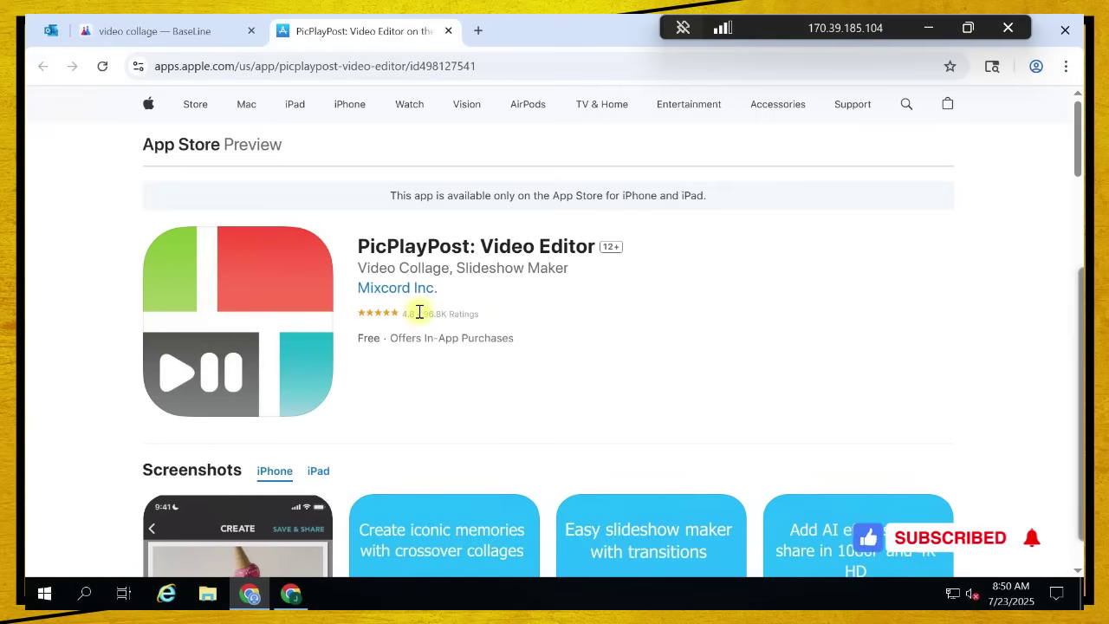
left_click(503, 318)
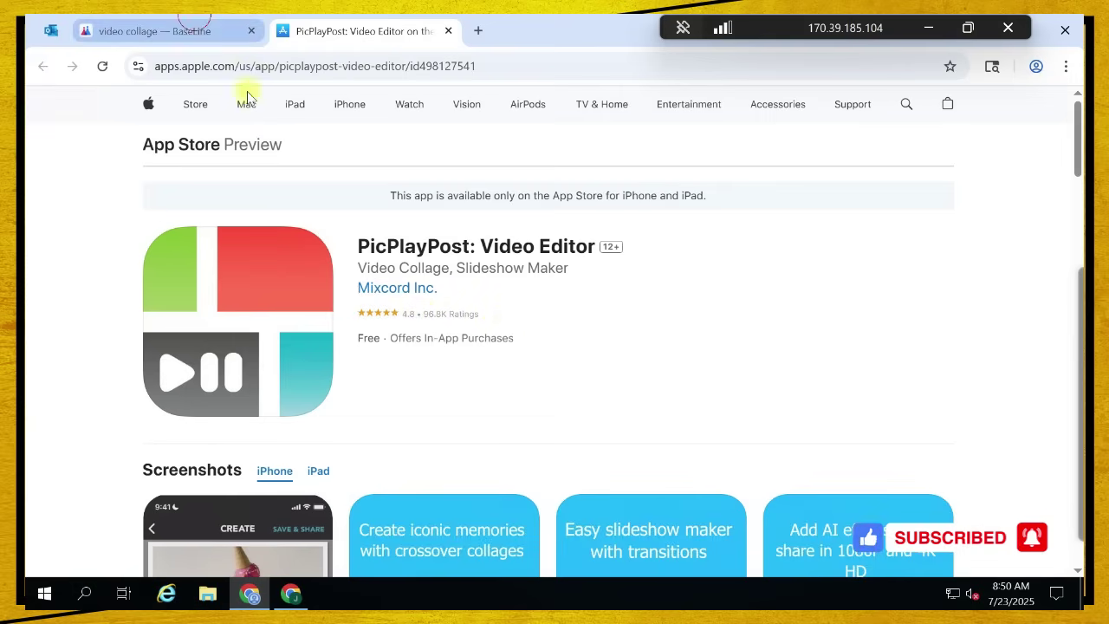
Rate PicPlayPost 1 - Perfect for video collage and save the rating
left_click(203, 31)
left_click(718, 293)
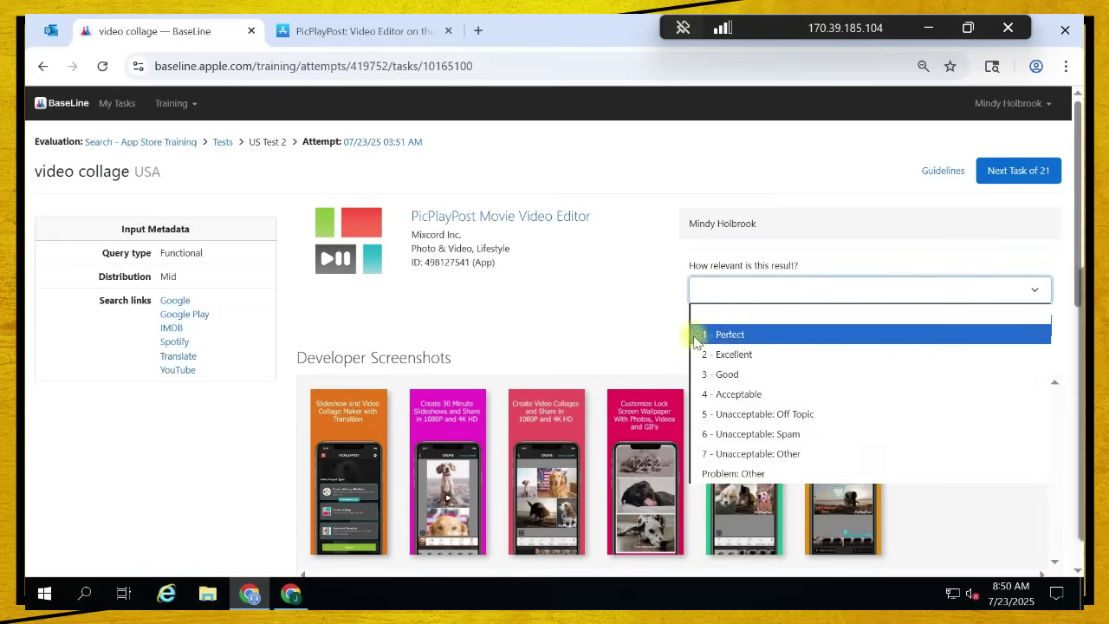
left_click(731, 335)
left_click(1030, 326)
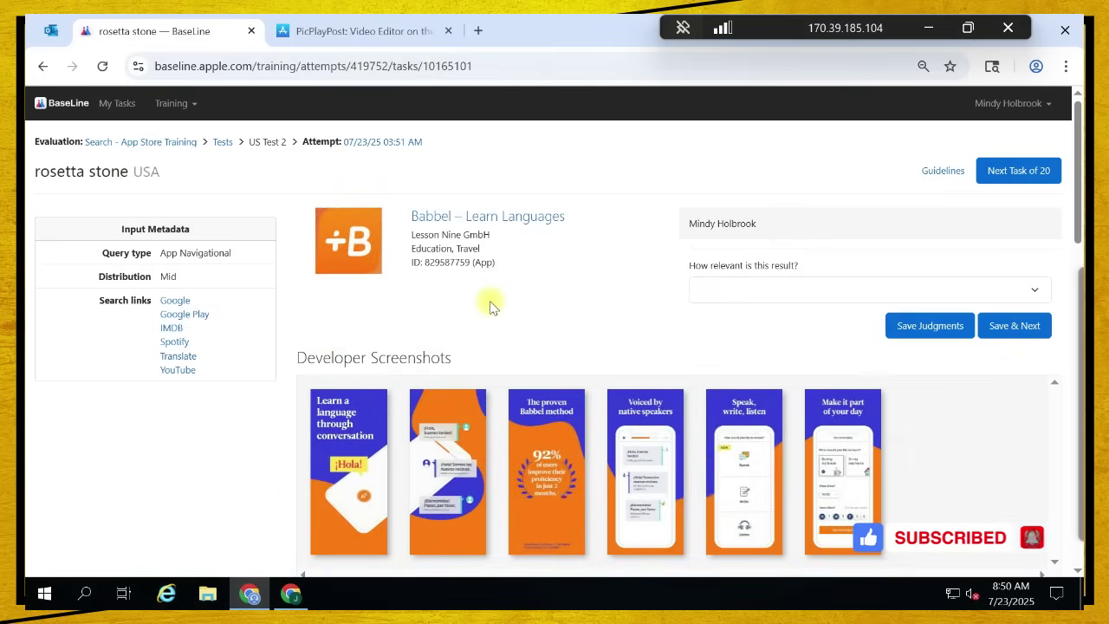
Search Google for 'rosetta stone app' and read the AI Overview
left_click_drag(35, 178, 130, 176)
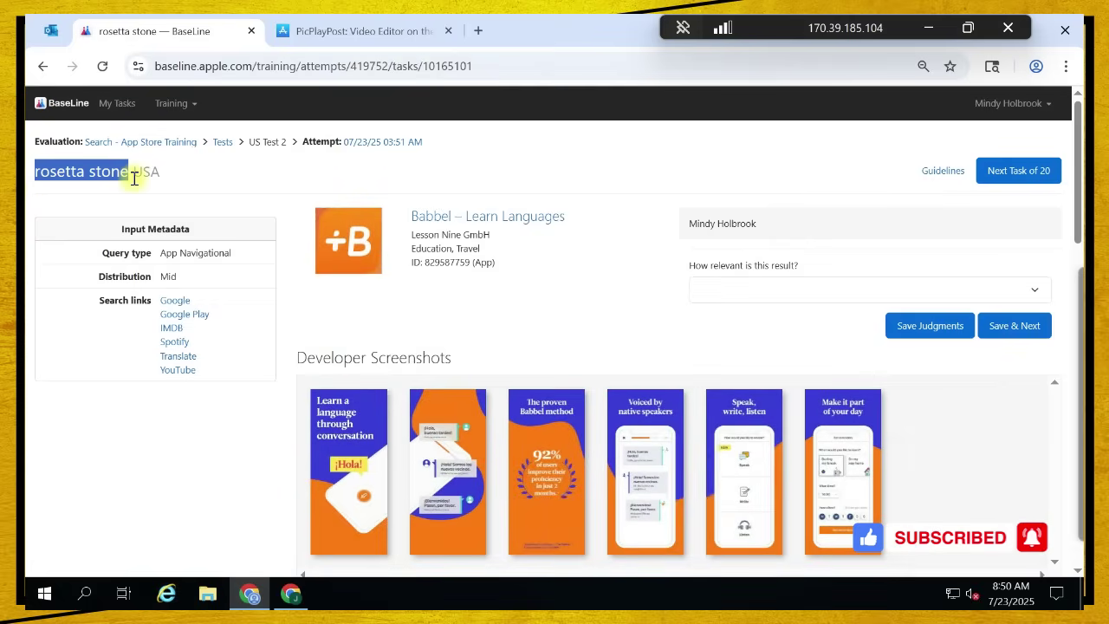
left_click(173, 300)
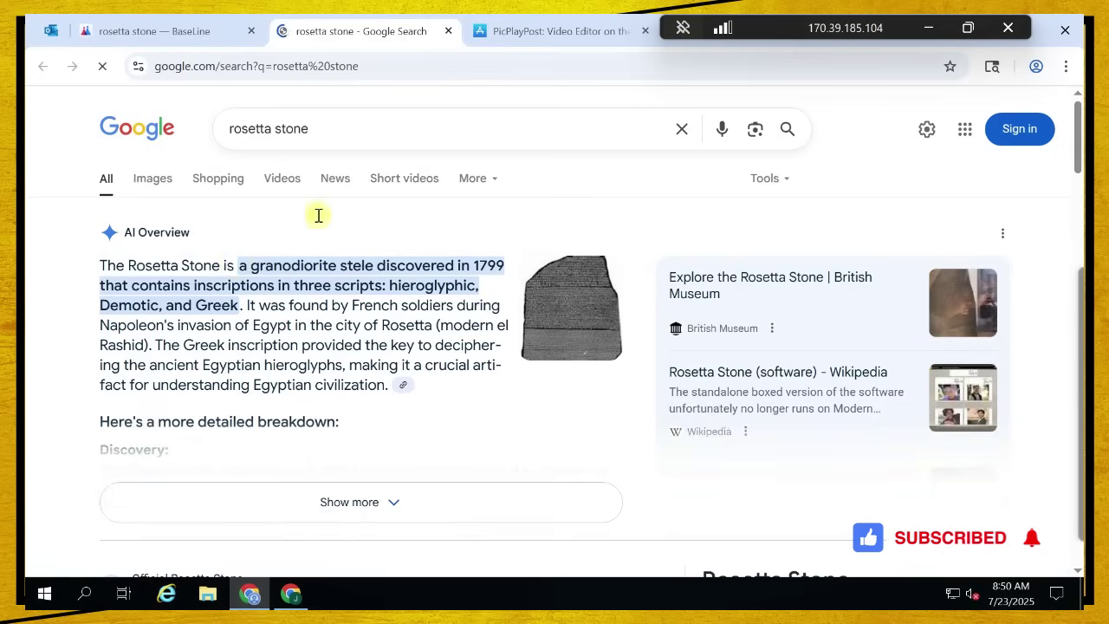
left_click(330, 139)
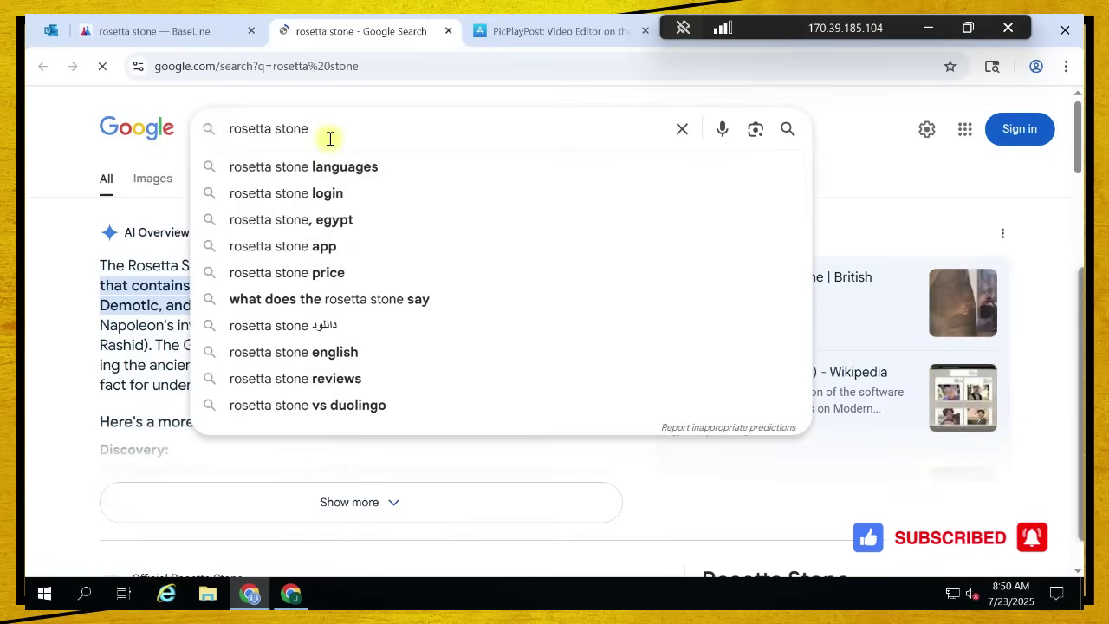
type("app")
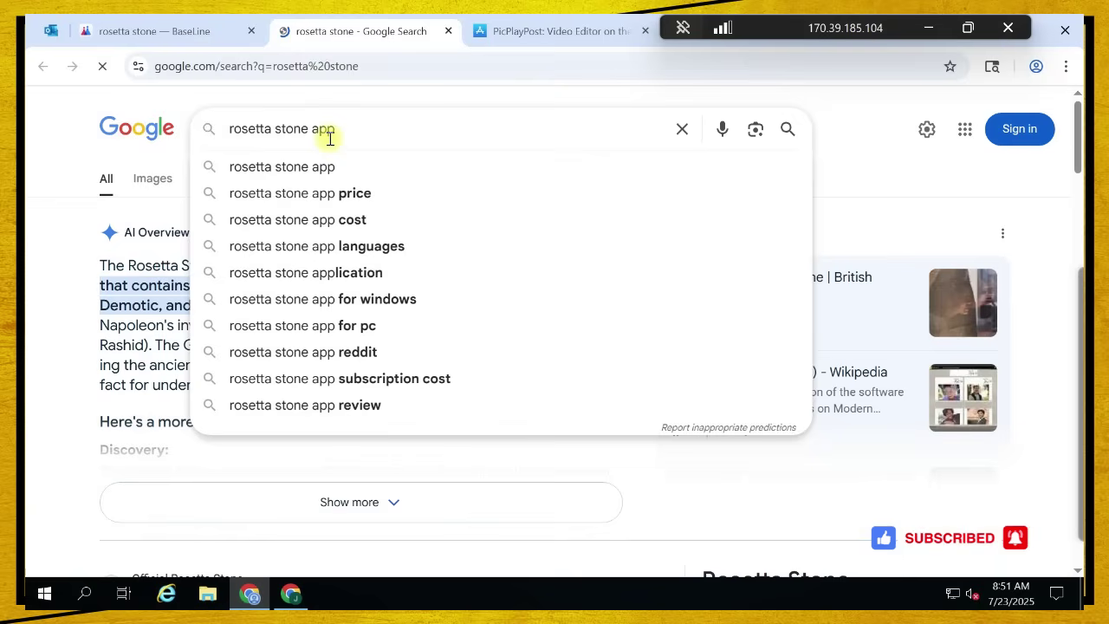
key("Return")
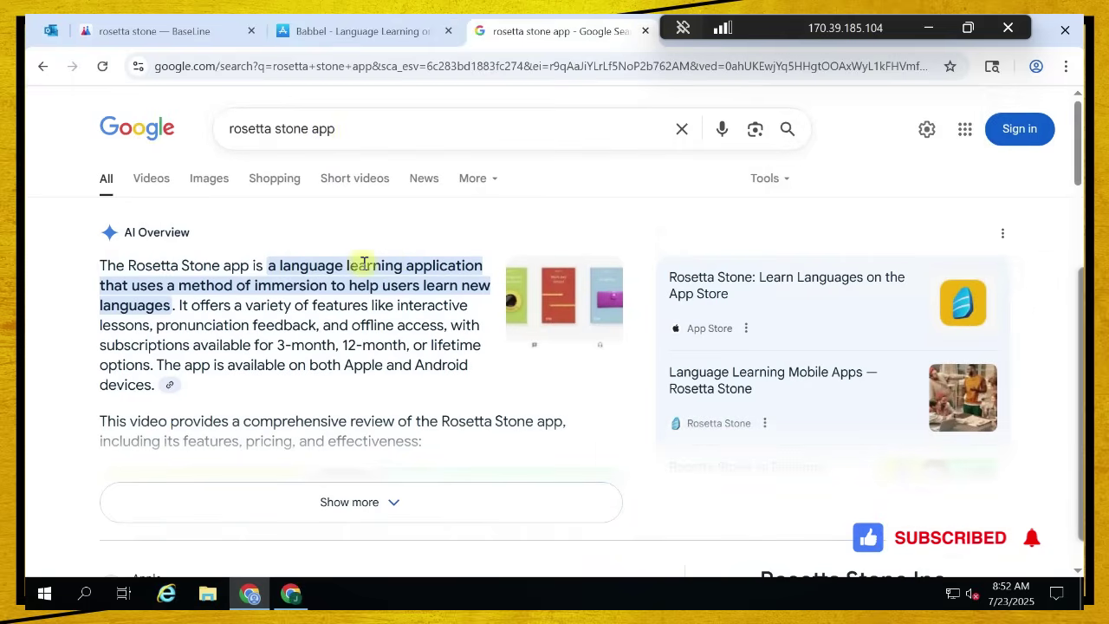
left_click_drag(280, 265, 479, 264)
Check Babbel's 689.9K ratings, then save a 2 - Excellent rating for rosetta stone
left_click(360, 31)
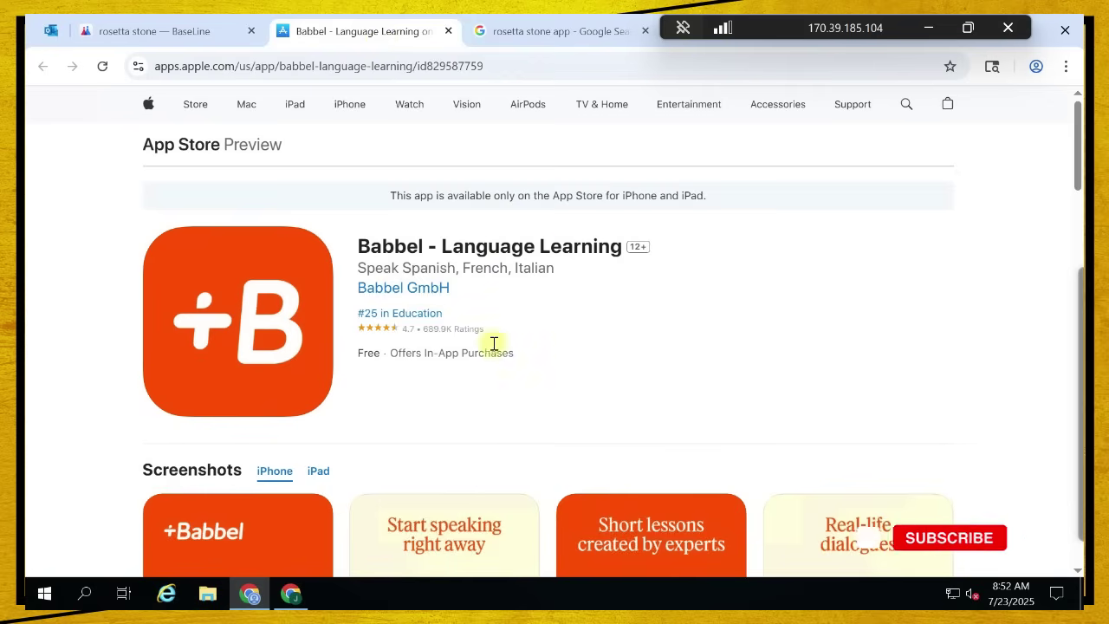
left_click(182, 31)
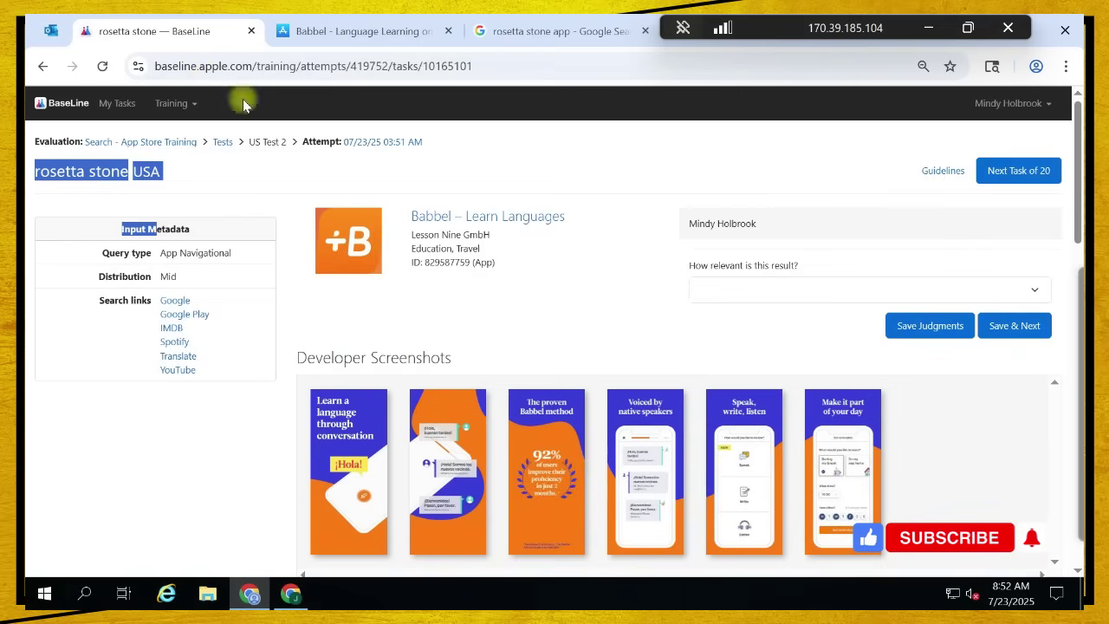
left_click(339, 29)
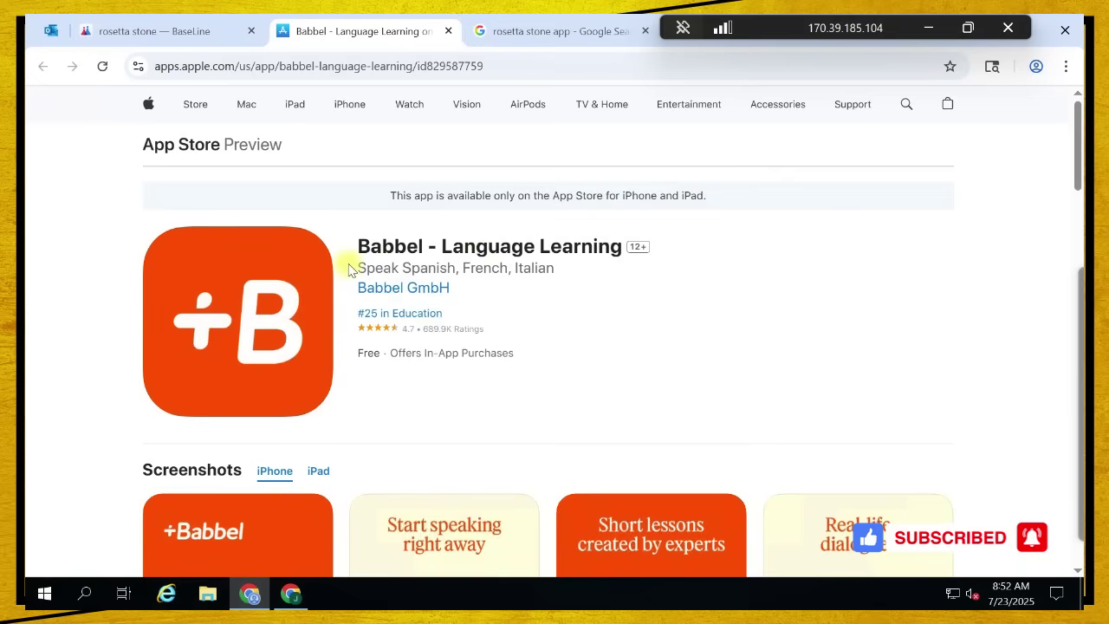
triple_click(422, 328)
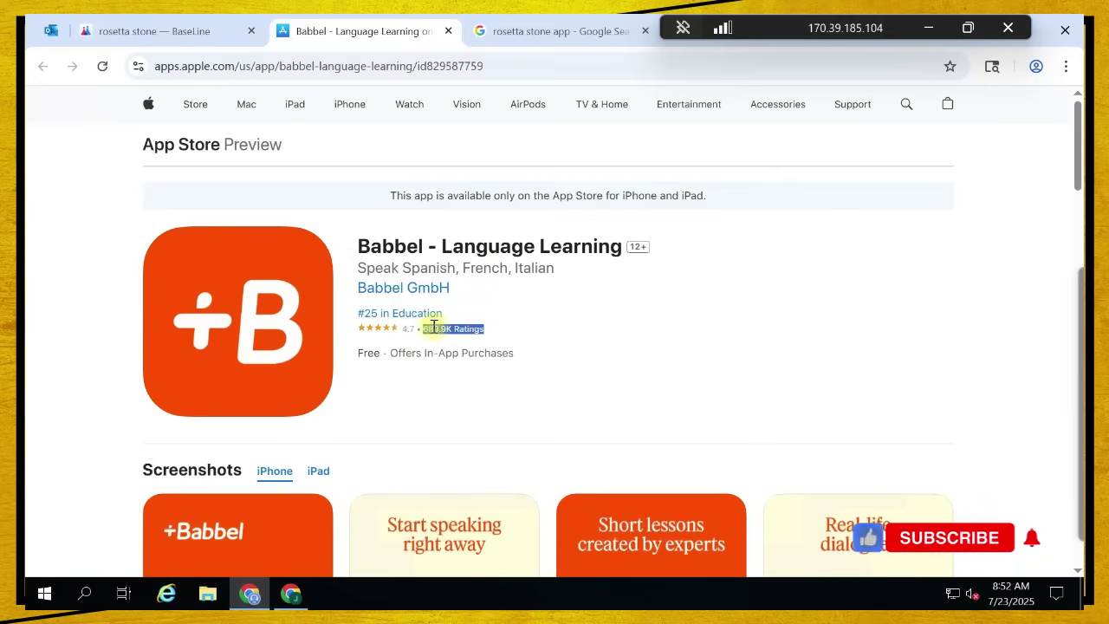
key("ctrl+shift+Tab")
left_click(724, 297)
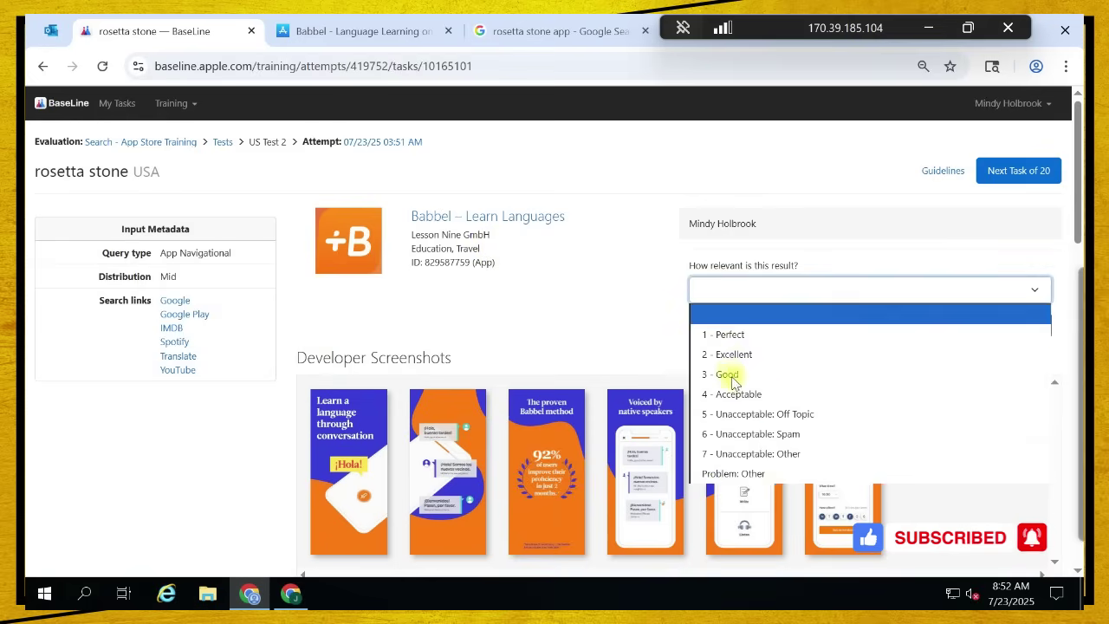
left_click(738, 354)
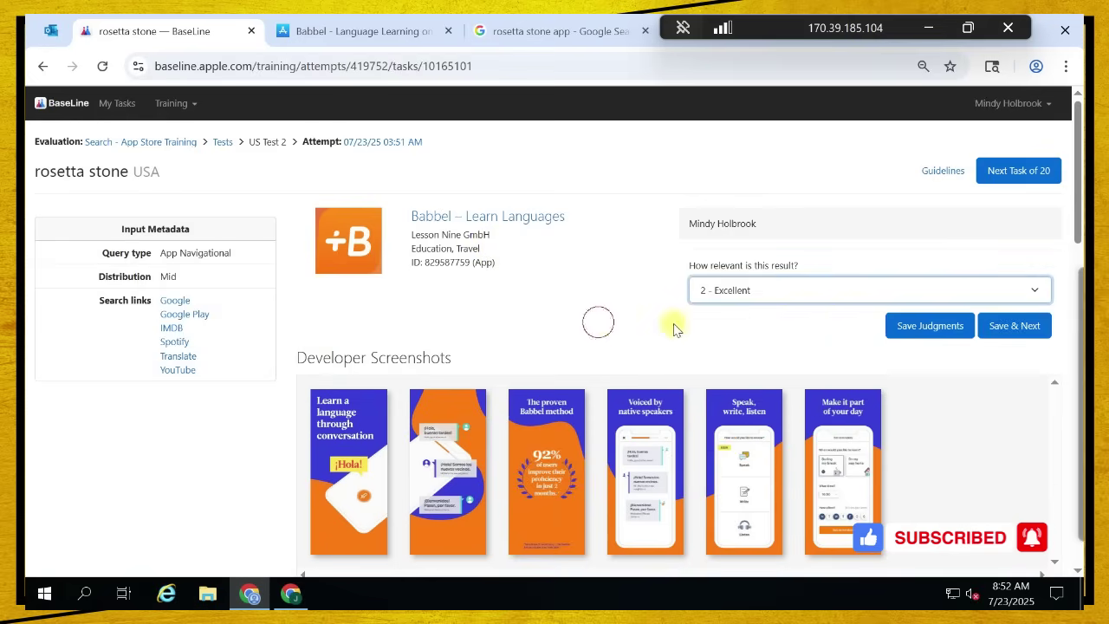
left_click(1013, 324)
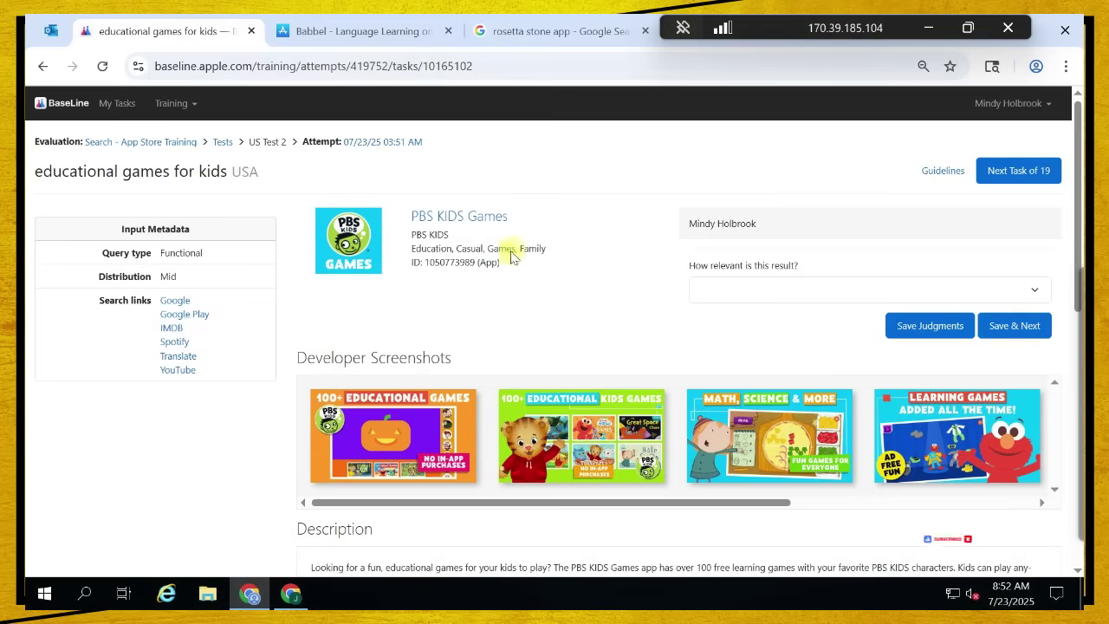
Review the PBS KIDS Games App Store page, including its 316.7K ratings
left_click(463, 217)
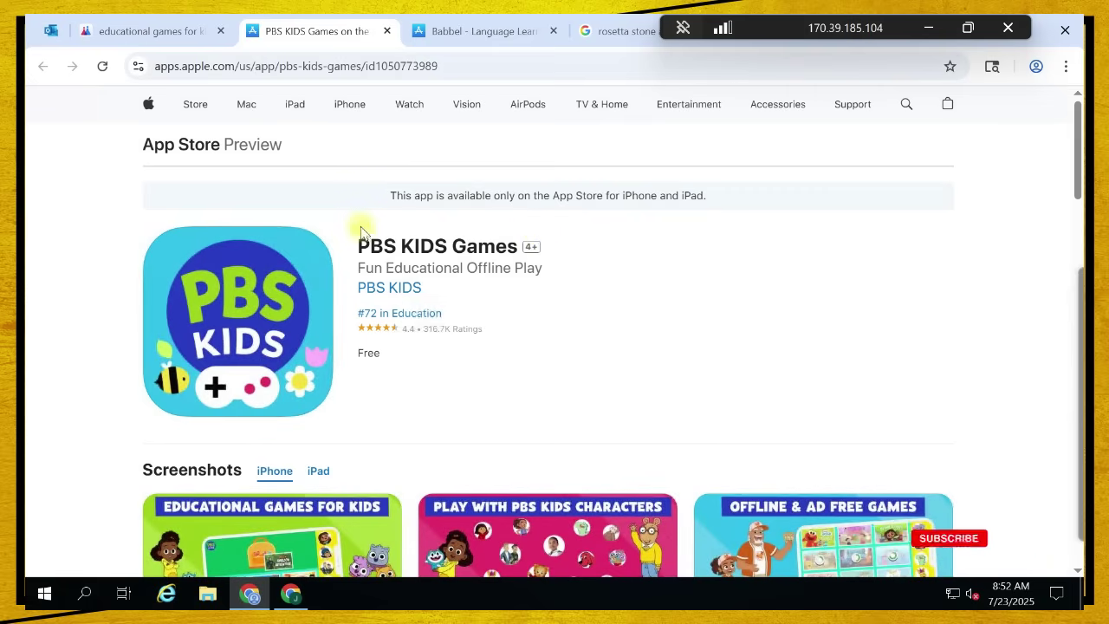
left_click_drag(478, 262, 994, 253)
left_click(381, 268)
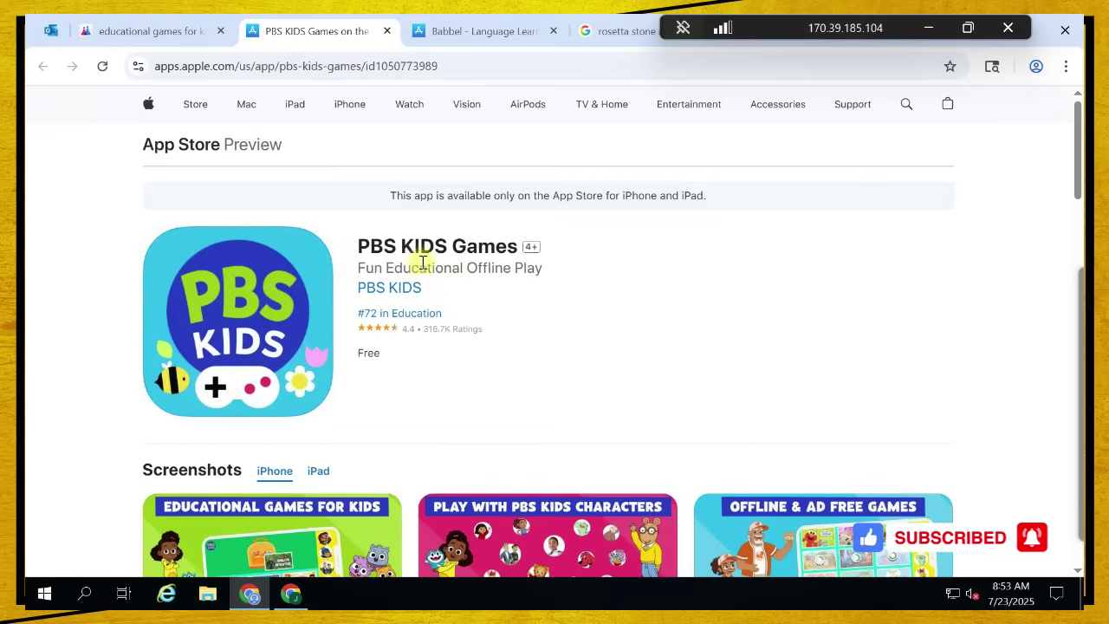
mouse_move(456, 246)
left_mouse_down()
mouse_move(527, 248)
mouse_move(495, 312)
mouse_move(465, 265)
left_mouse_up()
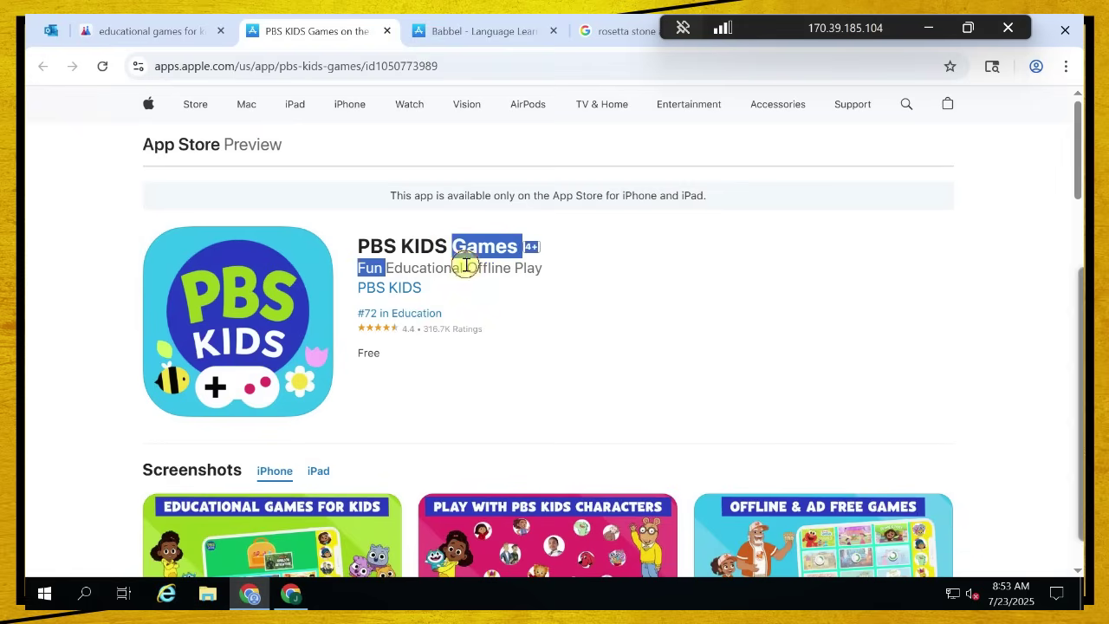
left_click(508, 292)
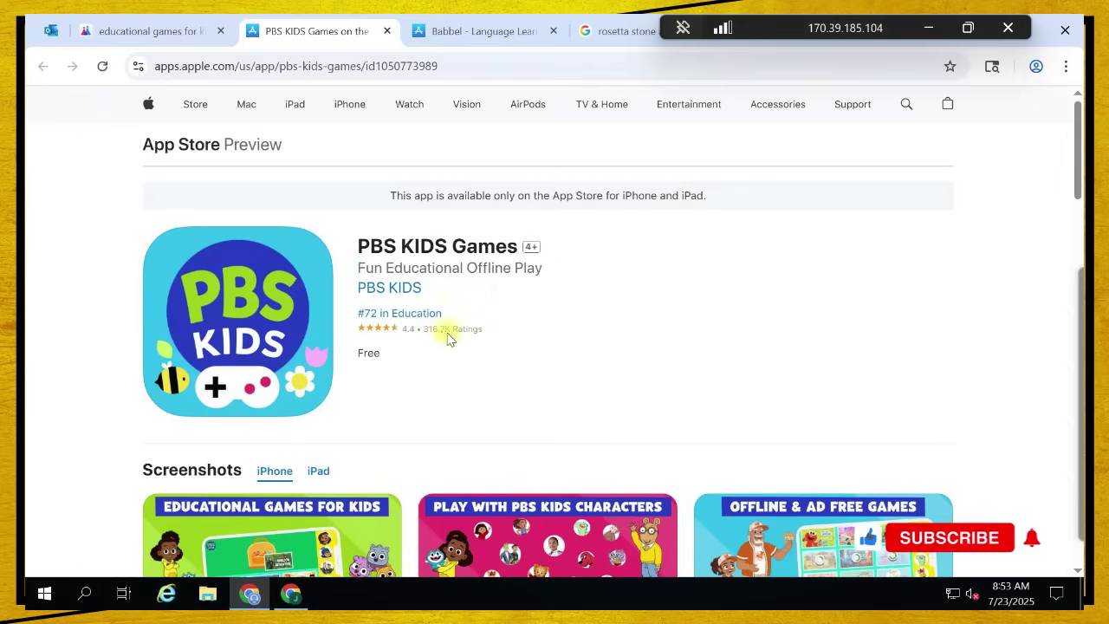
left_click_drag(424, 329, 488, 333)
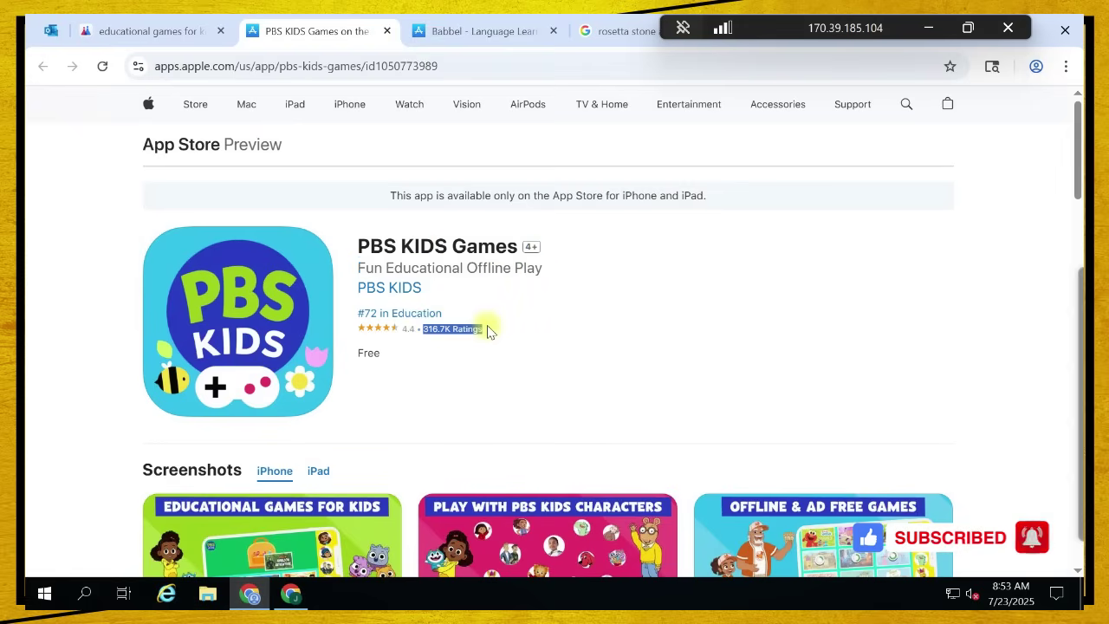
left_click(153, 33)
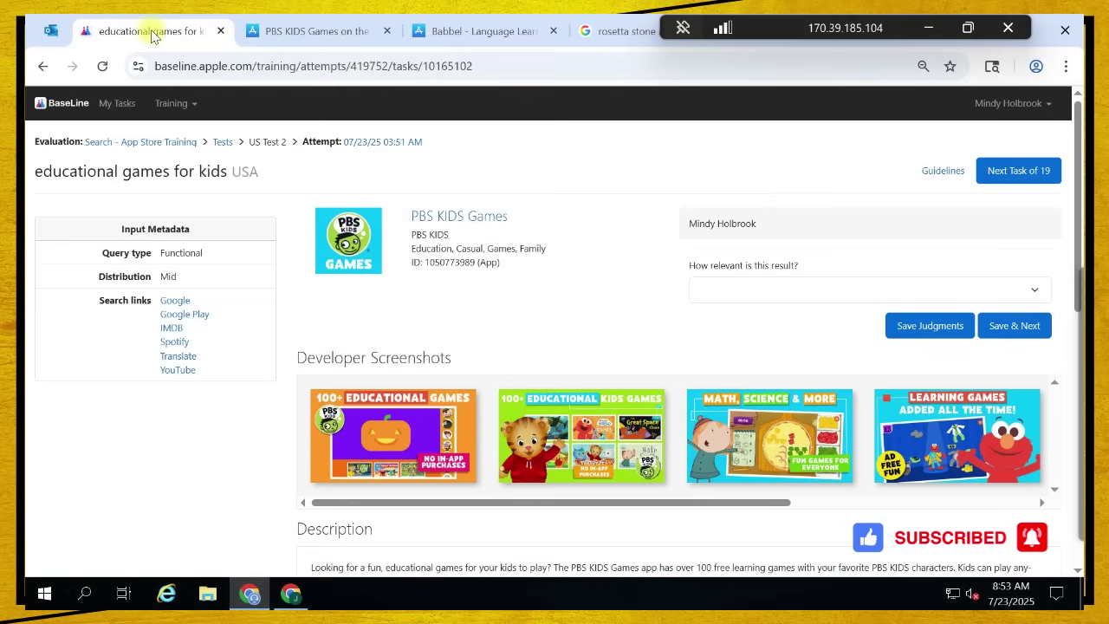
Rate PBS KIDS Games 1 - Perfect for educational games for kids and save
left_click(752, 292)
left_click(696, 314)
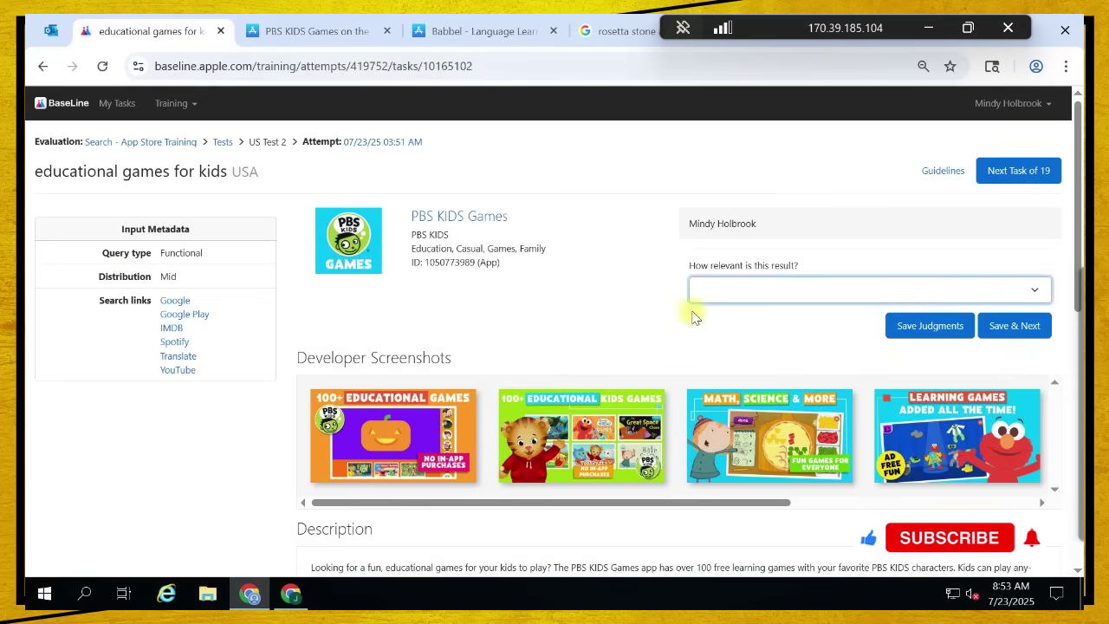
left_click(785, 284)
left_click(726, 315)
left_click(731, 289)
left_click(723, 336)
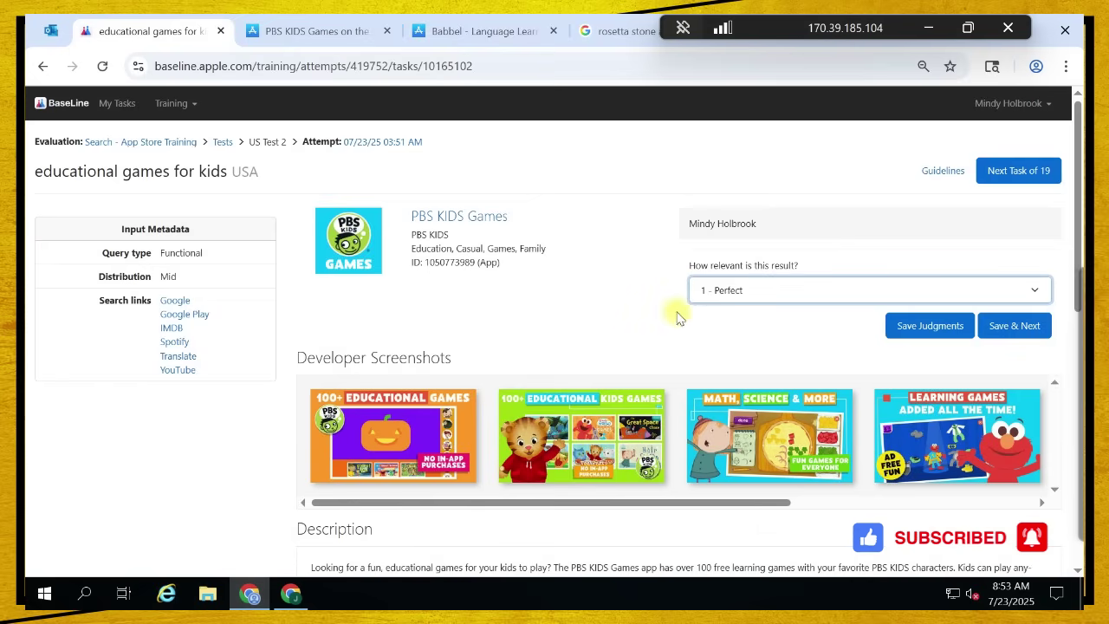
left_click(988, 334)
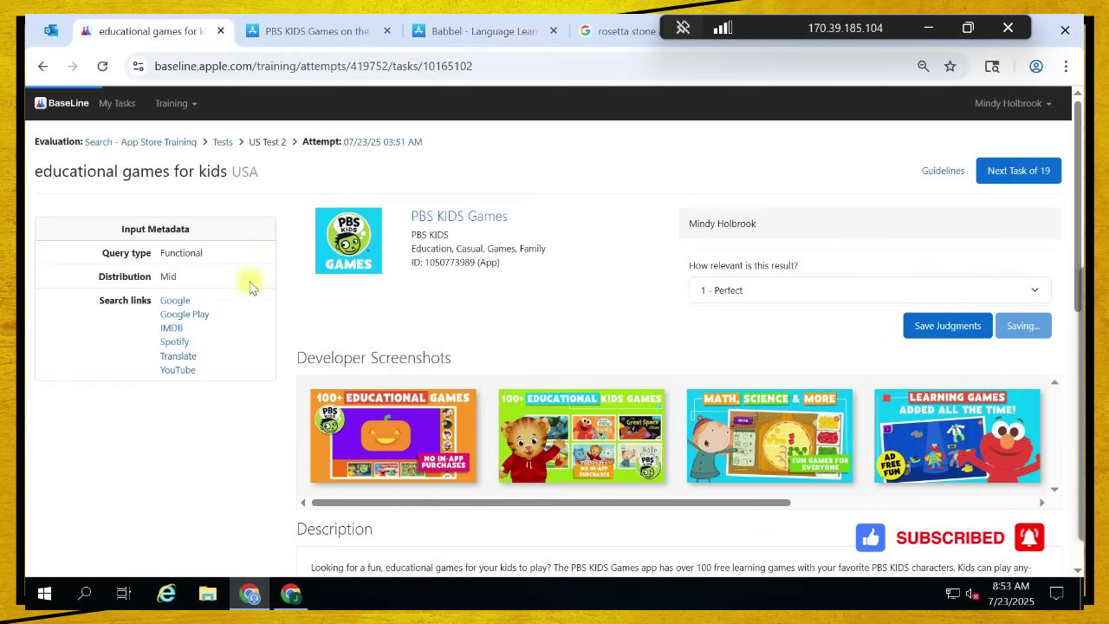
double_click(101, 173)
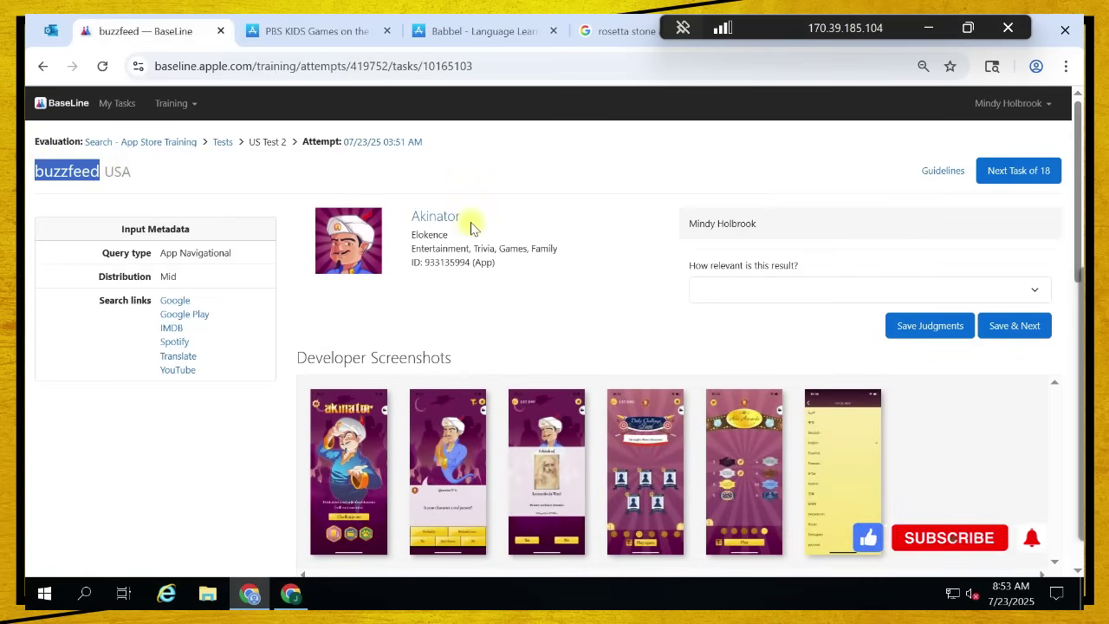
Look up the buzzfeed query on Google
left_click(173, 300)
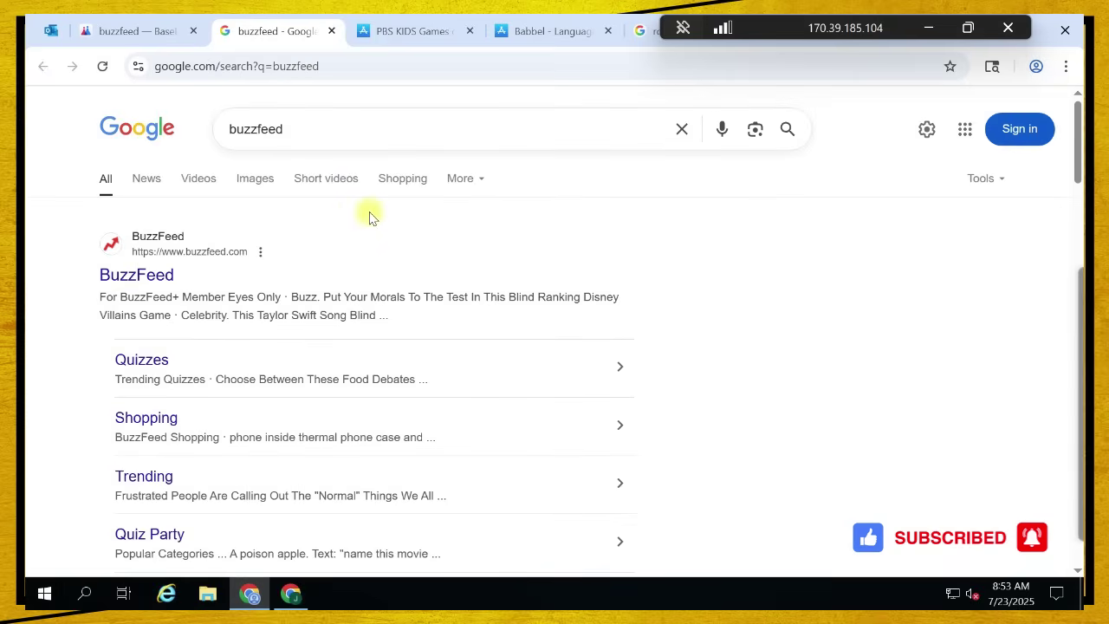
left_click(387, 125)
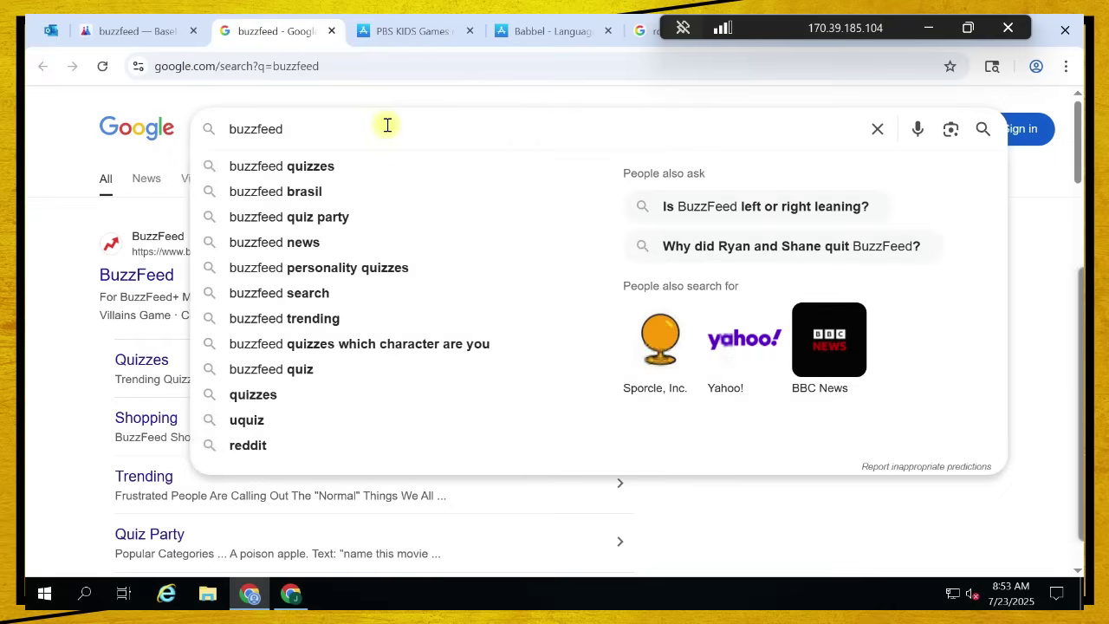
type("a")
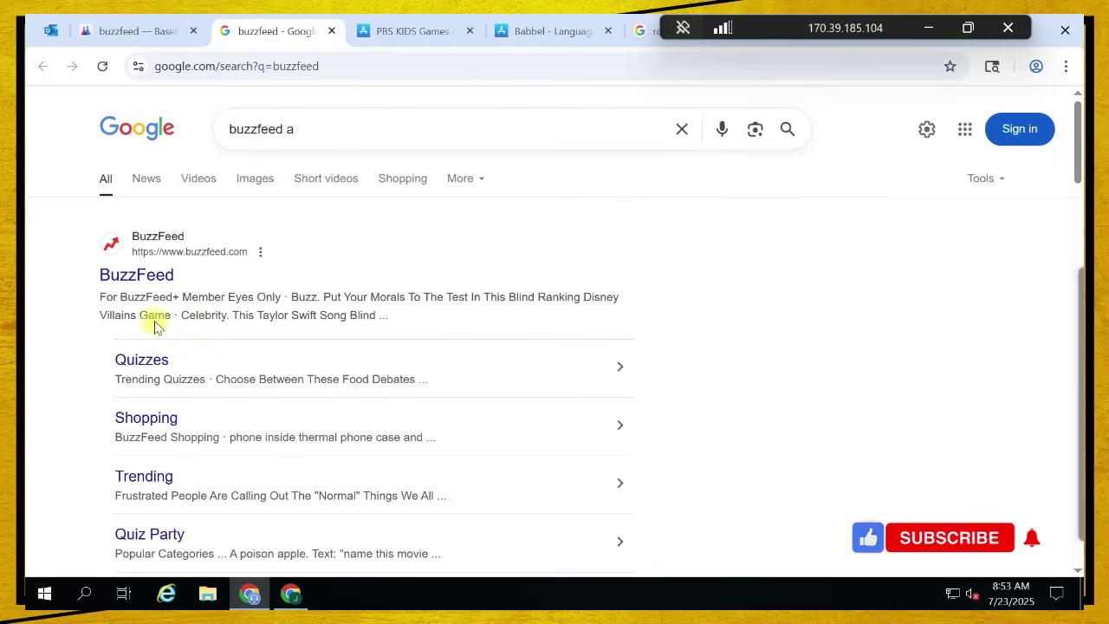
left_click(153, 319)
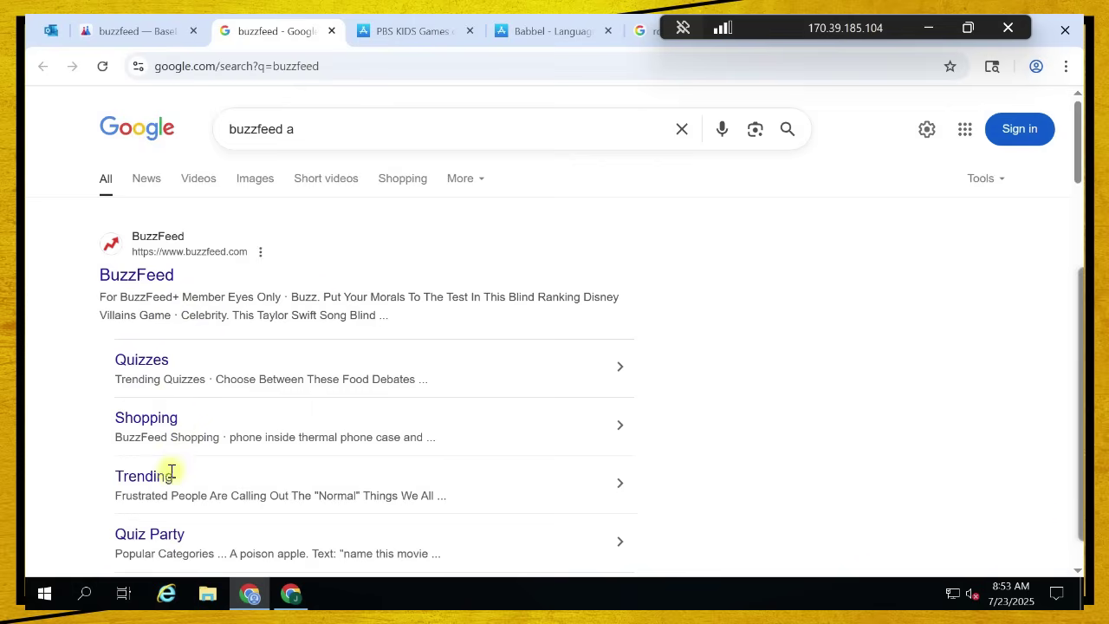
Rate Akinator 5 - Unacceptable: Off Topic for buzzfeed and save the rating
left_click(161, 31)
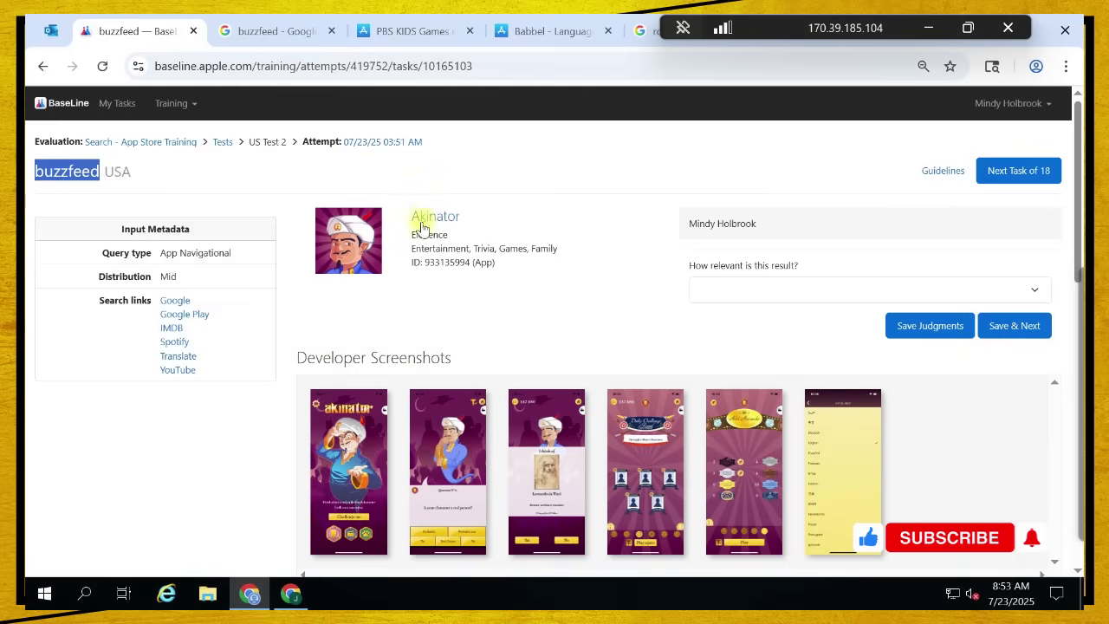
left_click(783, 305)
left_click(783, 295)
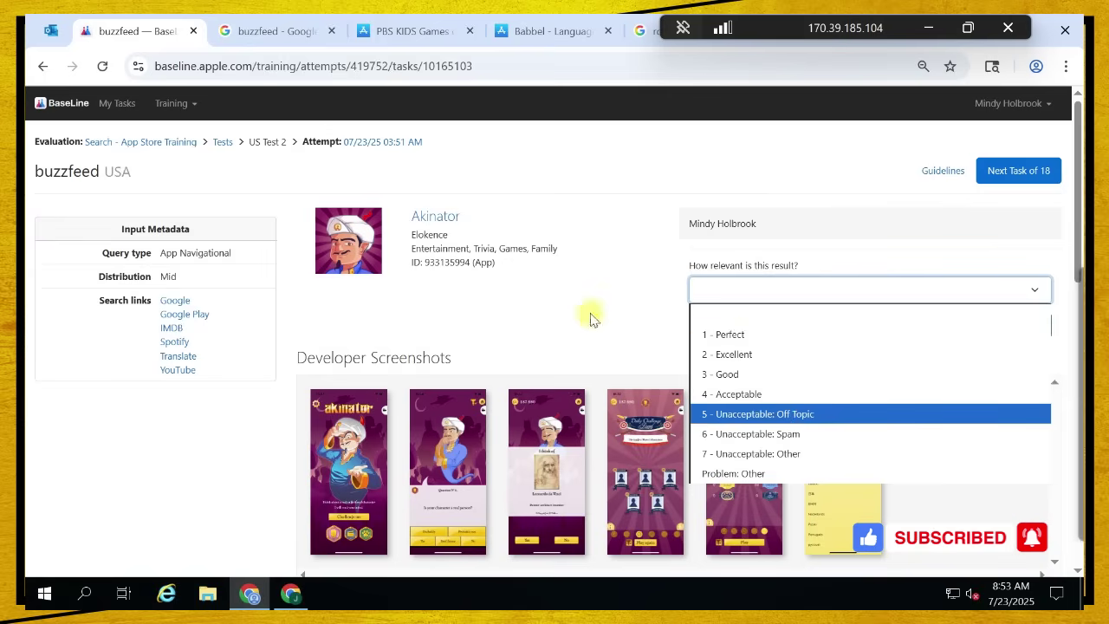
left_click(785, 413)
left_click(1005, 325)
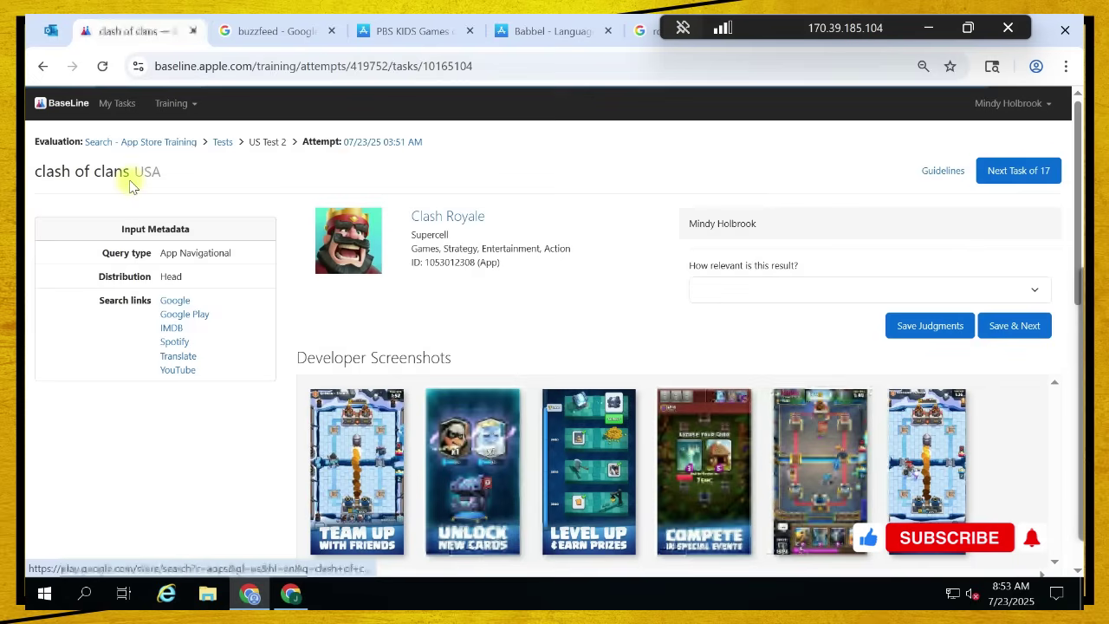
Check Clash Royale's App Store page, then save a 2 - Excellent rating for clash of clans
left_click_drag(35, 172, 129, 173)
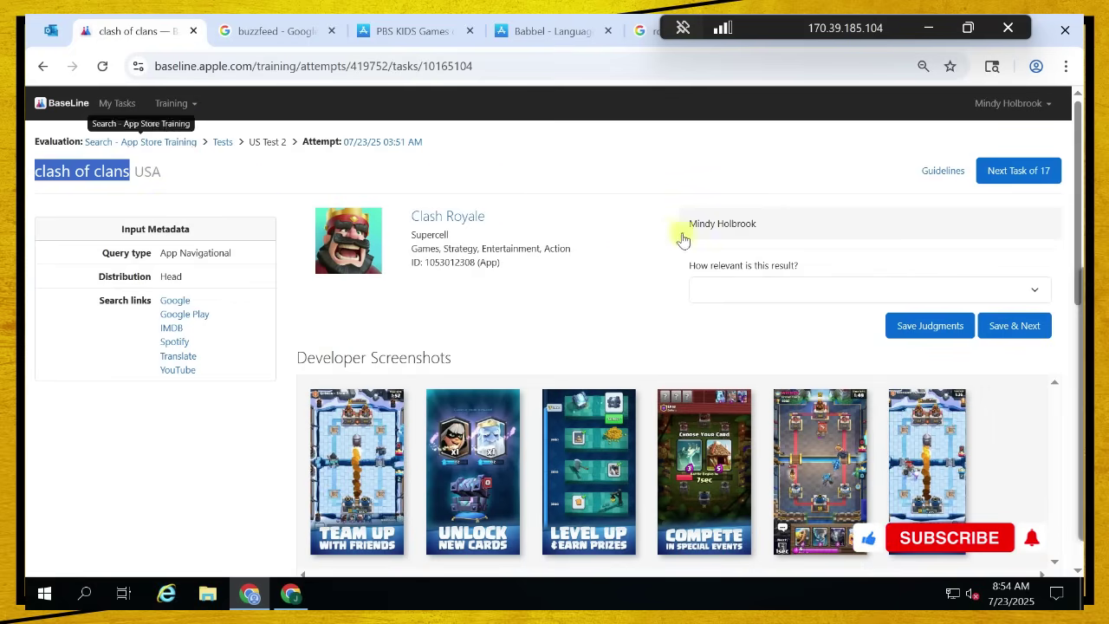
left_click(450, 216)
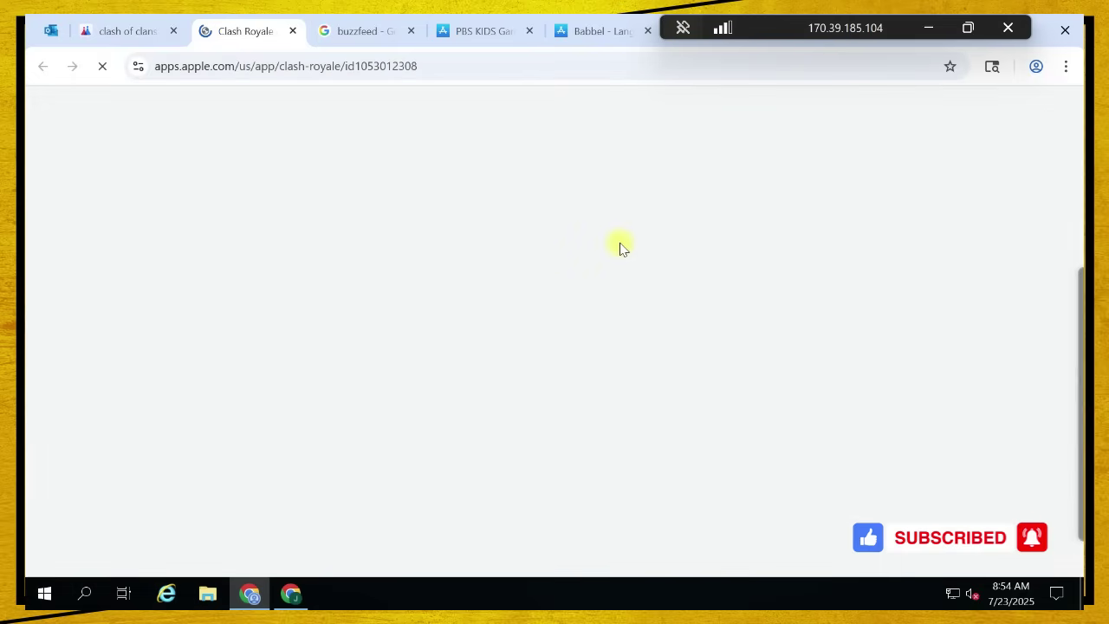
key("ctrl+shift+Tab")
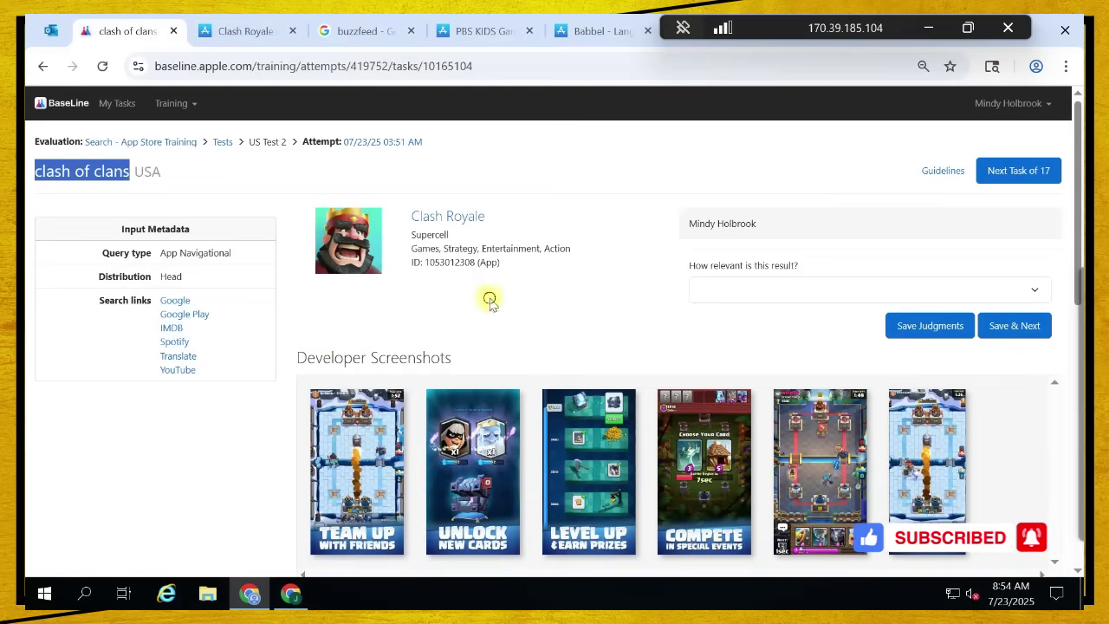
left_click(488, 294)
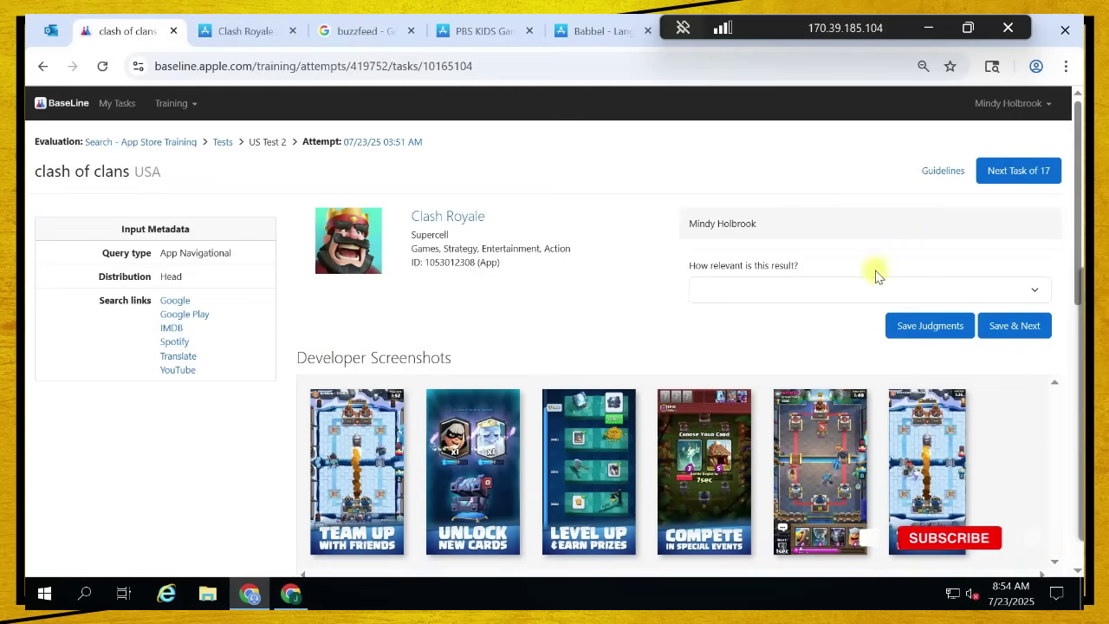
left_click(848, 289)
left_click(736, 355)
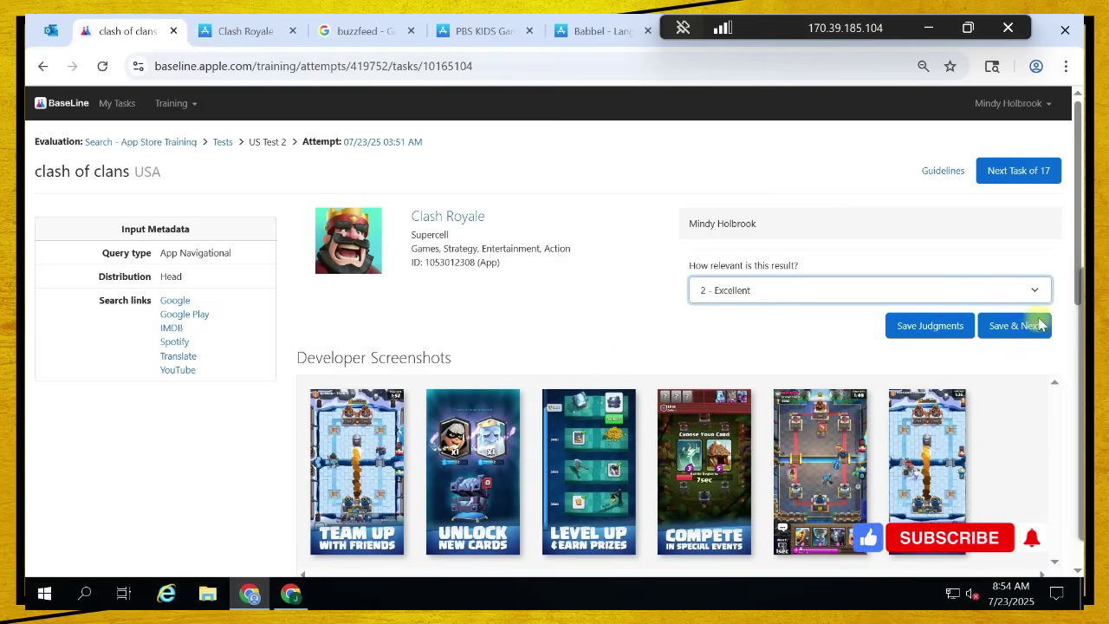
left_click(1012, 325)
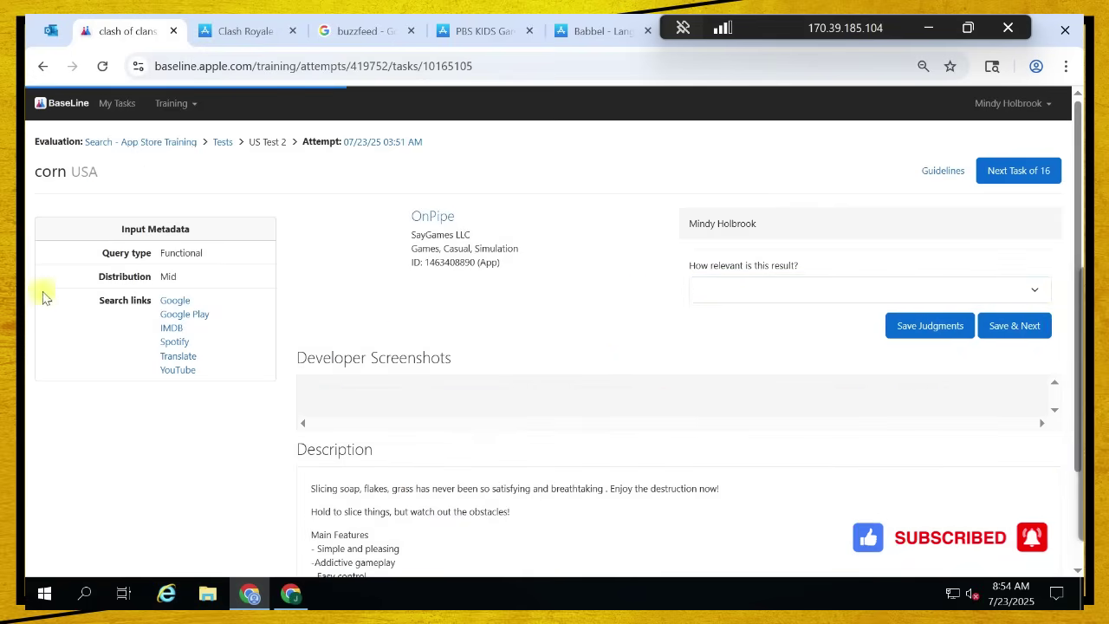
Check OnPipe's App Store page, then save a 1 - Perfect rating for the corn query
left_click_drag(32, 163, 71, 178)
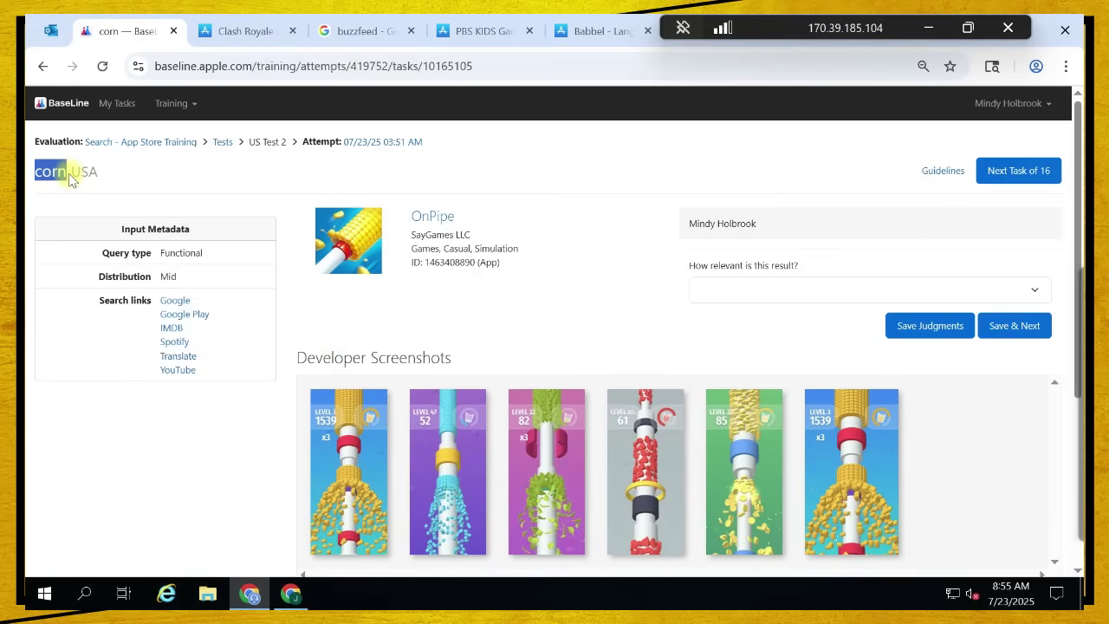
left_click(433, 216)
key("ctrl+shift+Tab")
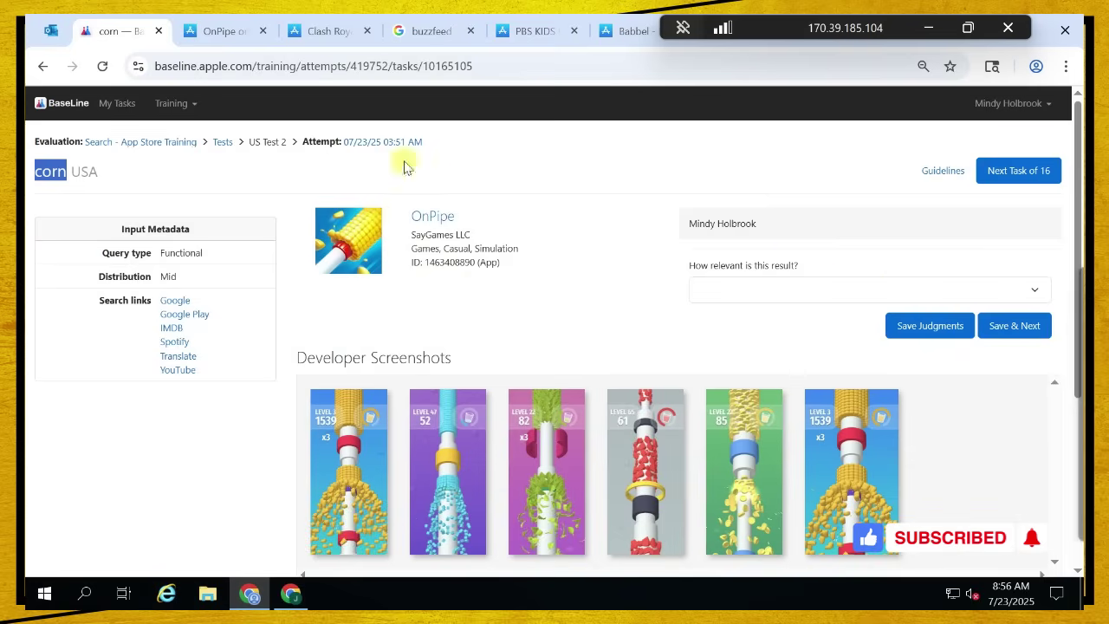
key("ctrl+Tab")
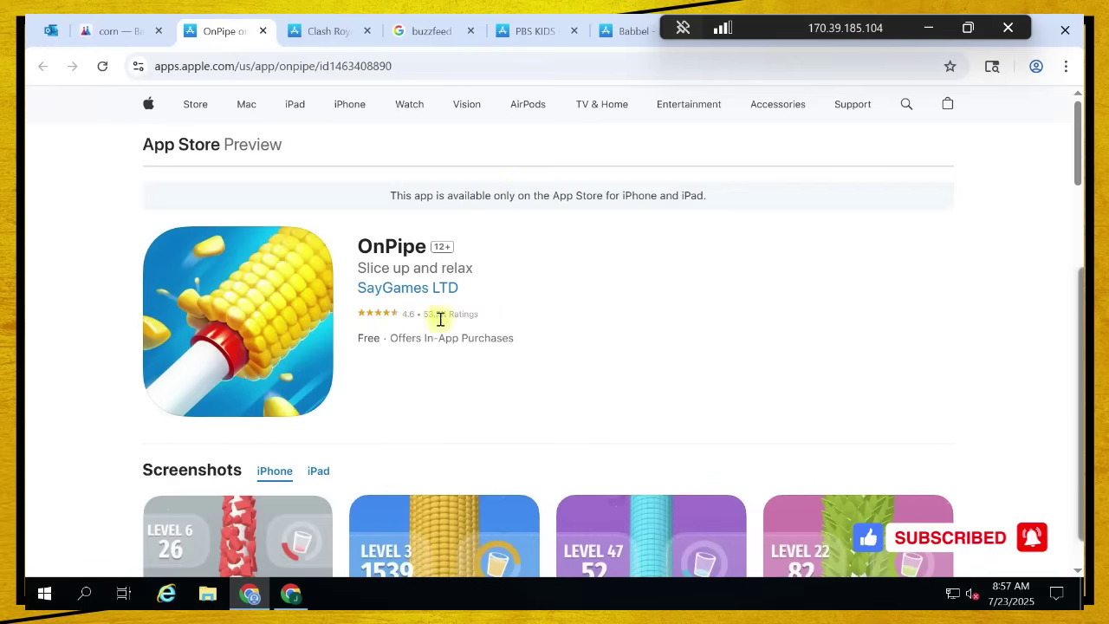
left_click(98, 19)
left_click(775, 288)
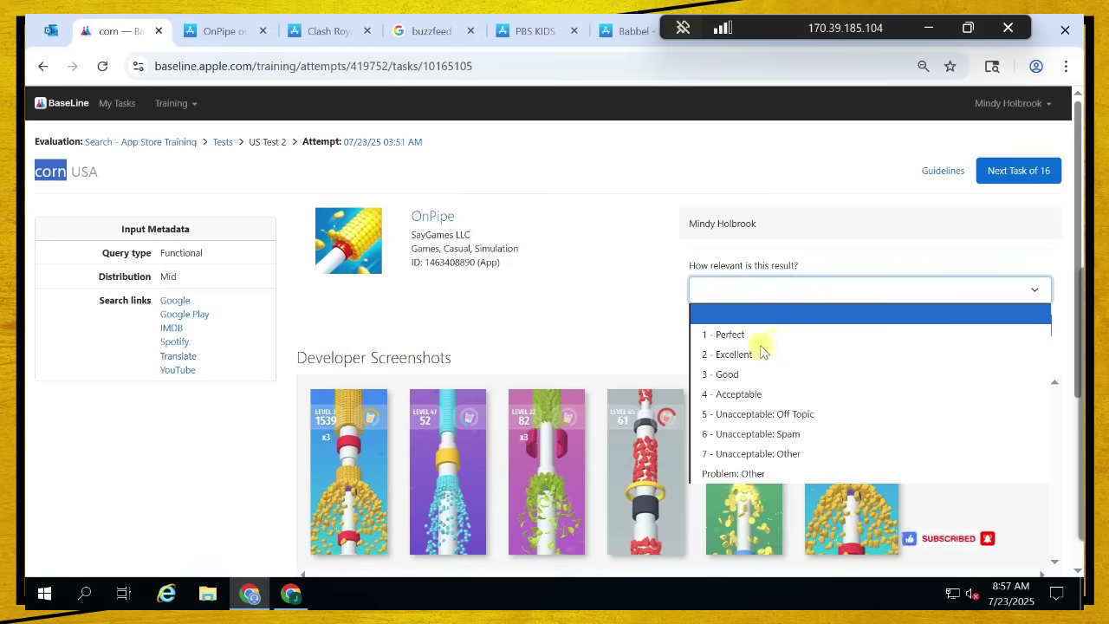
left_click(742, 340)
mouse_move(1040, 340)
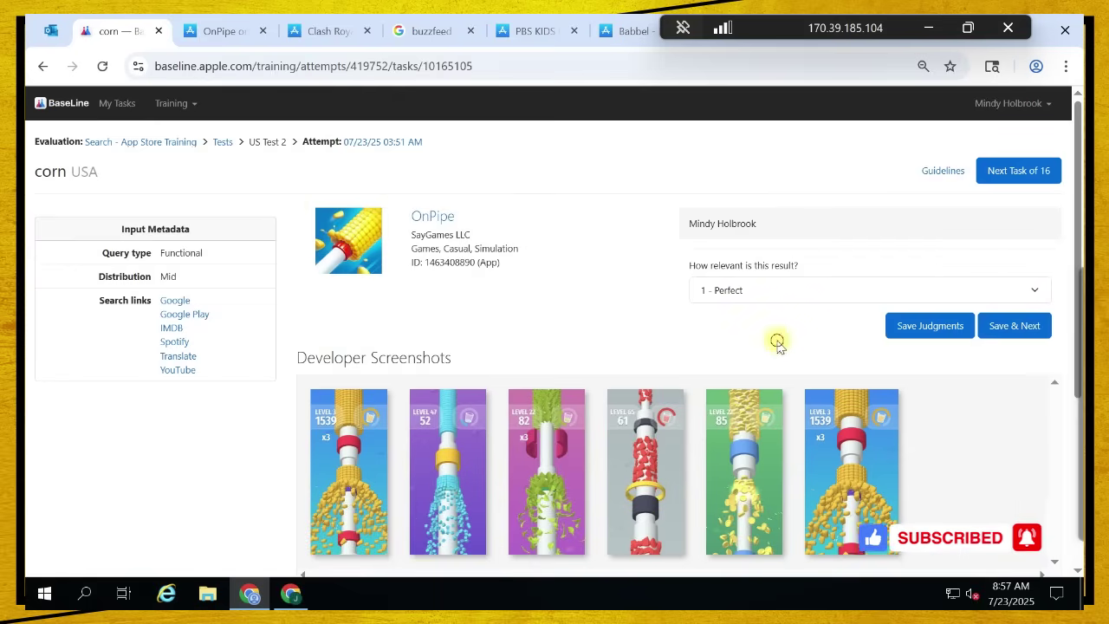
left_click(1026, 337)
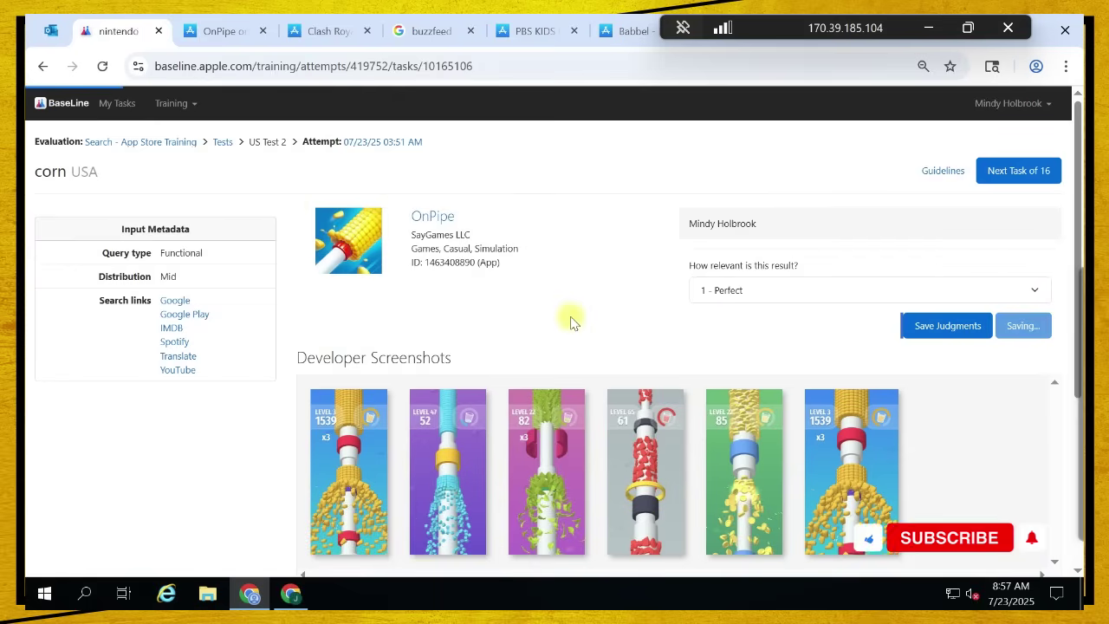
Choose 2 - Excellent as Super Mario Run's rating for the nintendo query
left_click_drag(31, 170, 106, 169)
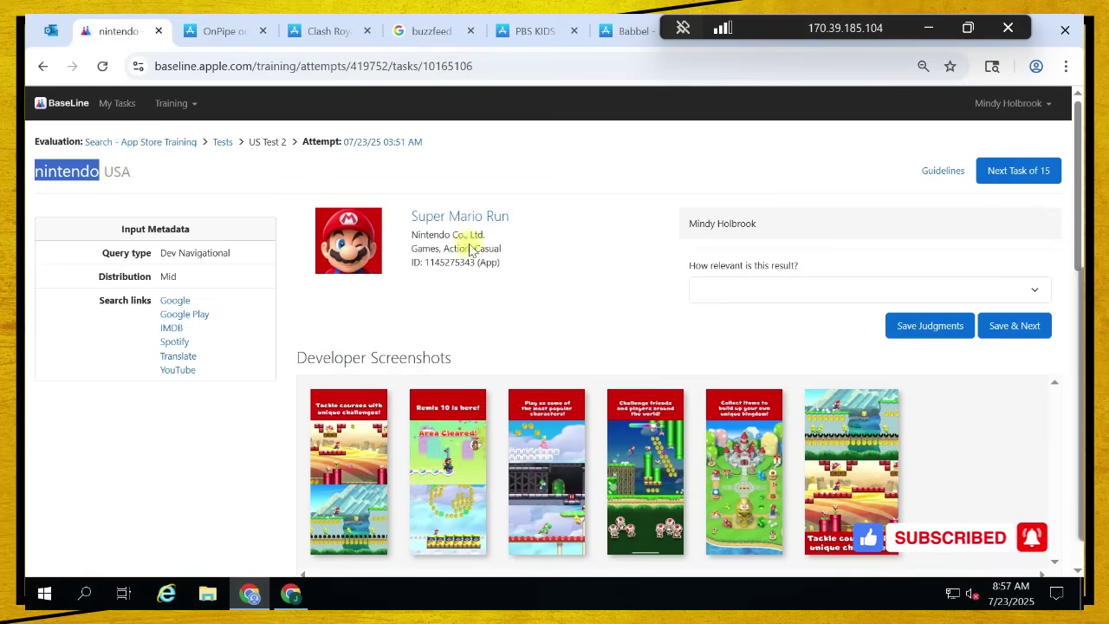
left_click_drag(527, 223, 381, 210)
left_click(607, 295)
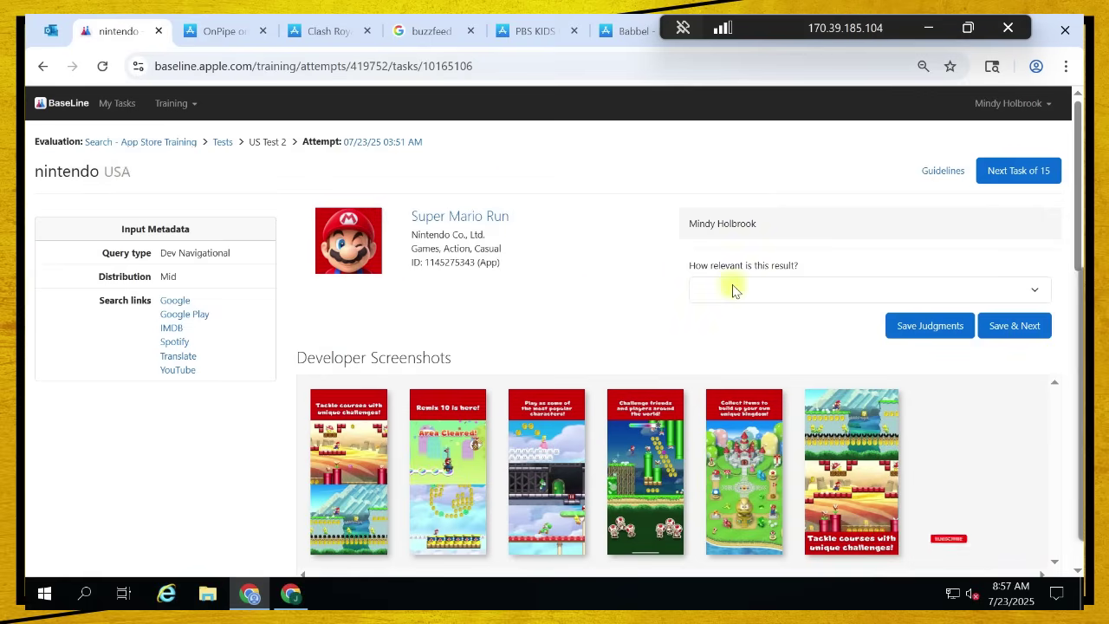
left_click(732, 290)
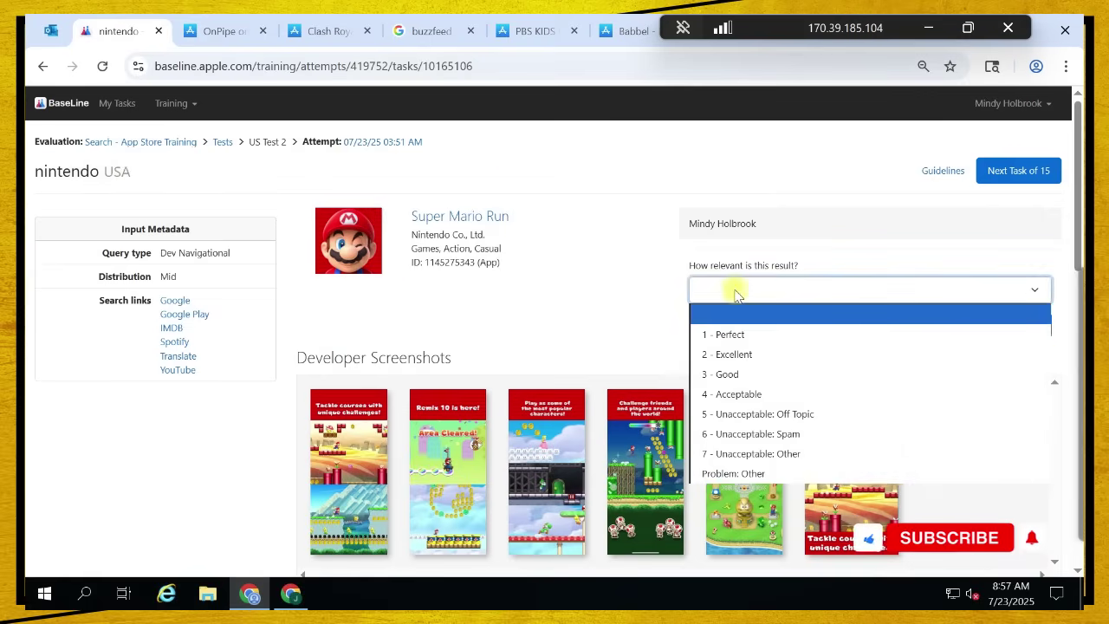
left_click(744, 354)
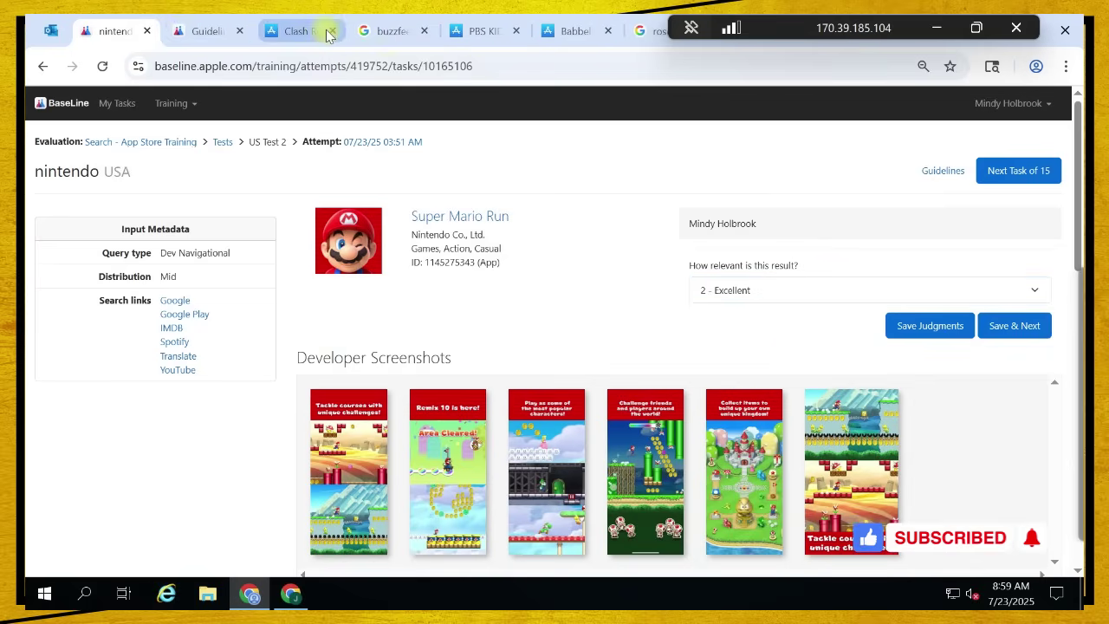
left_click(328, 35)
Close the four leftover App Store and search pages, including Clash Royale and PicPlayPost
left_click(331, 31)
left_click(331, 31)
left_click(331, 31)
left_click(332, 31)
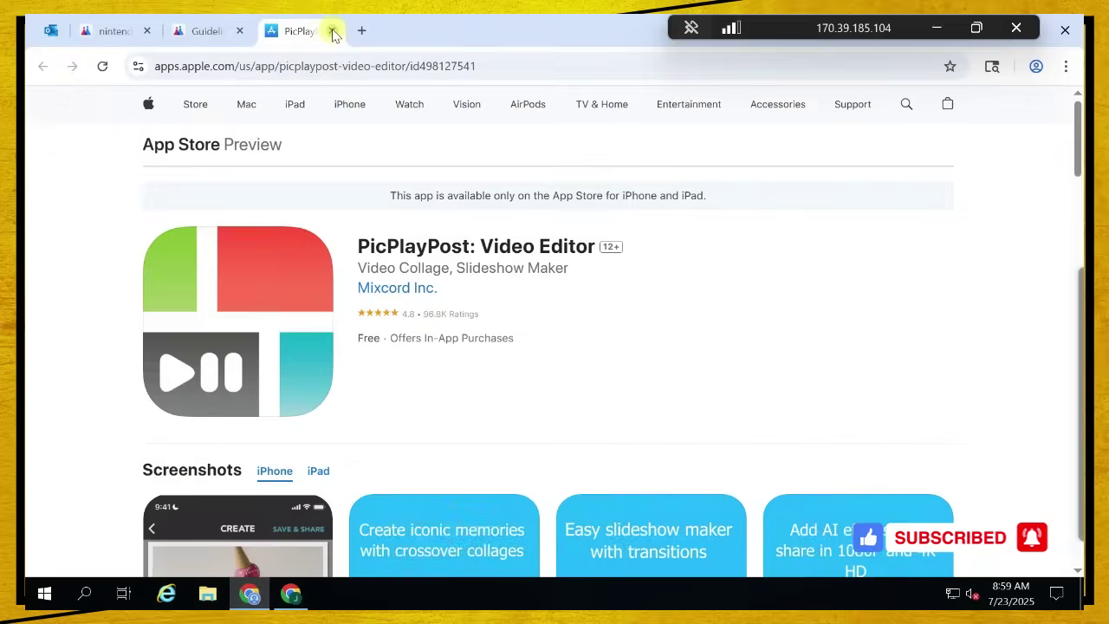
left_click(333, 32)
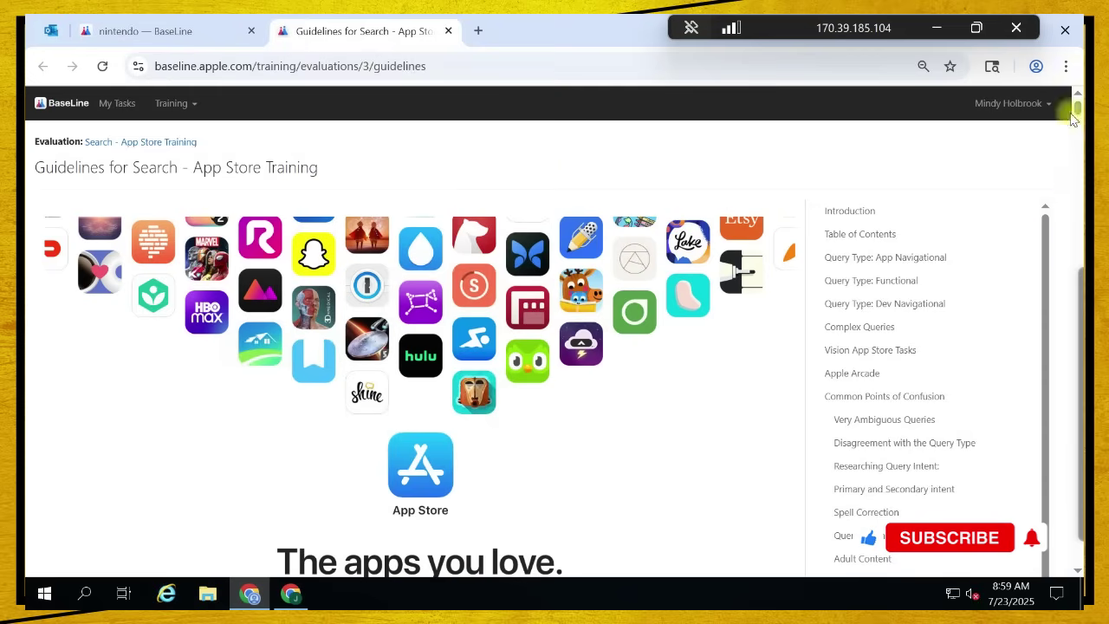
Go to the Query Type: Dev Navigational section of the guidelines
left_click(870, 299)
mouse_move(1071, 246)
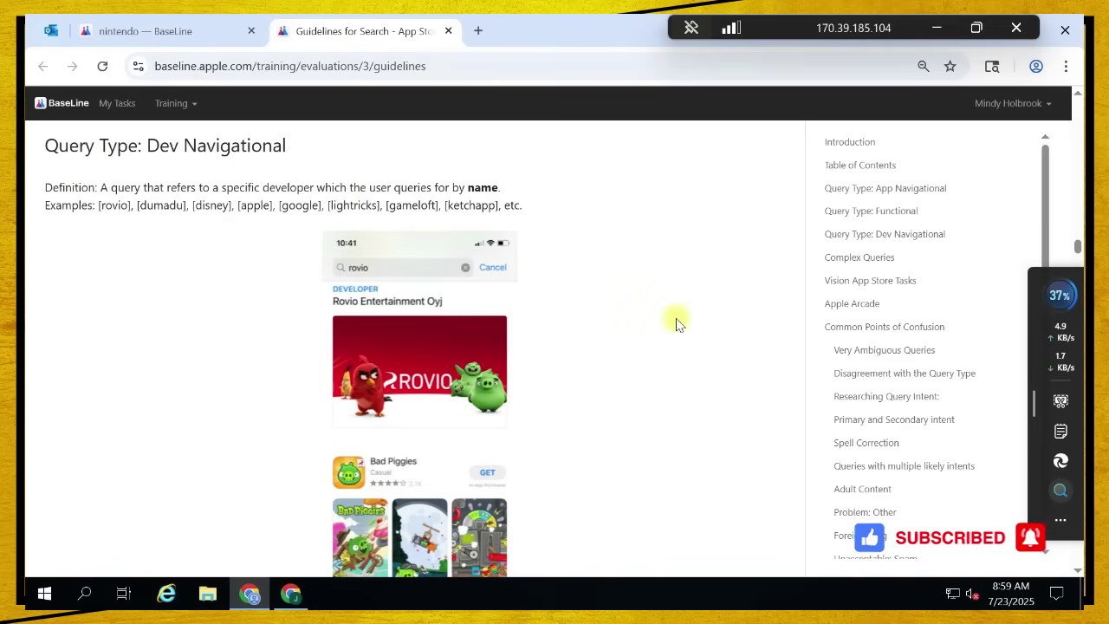
scroll(676, 323, "down", 1)
scroll(676, 323, "down", 5)
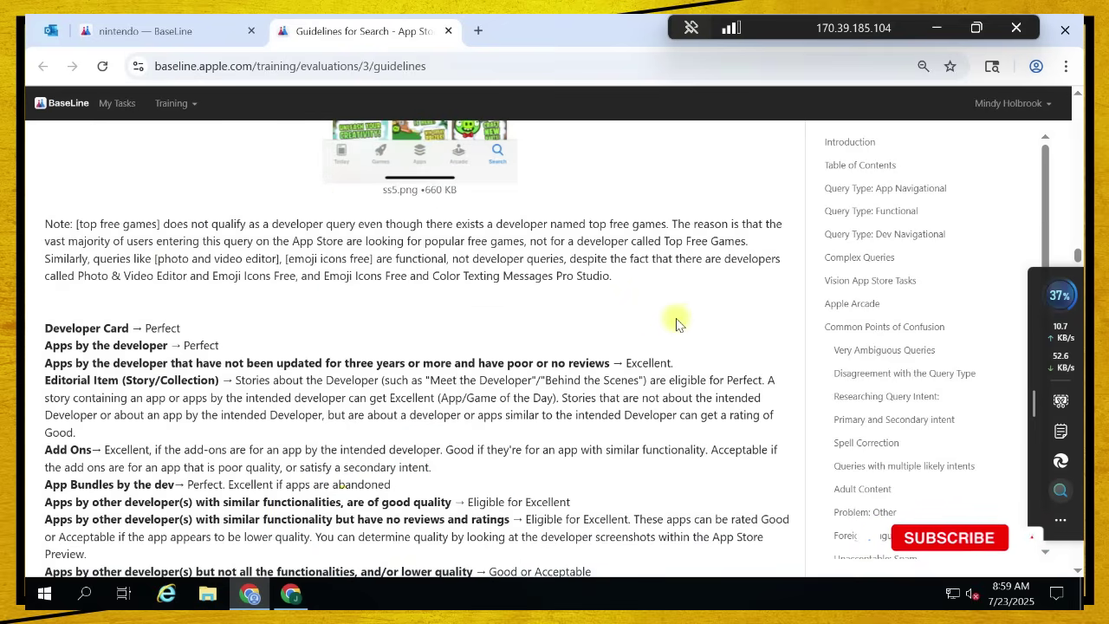
scroll(676, 322, "down", 1)
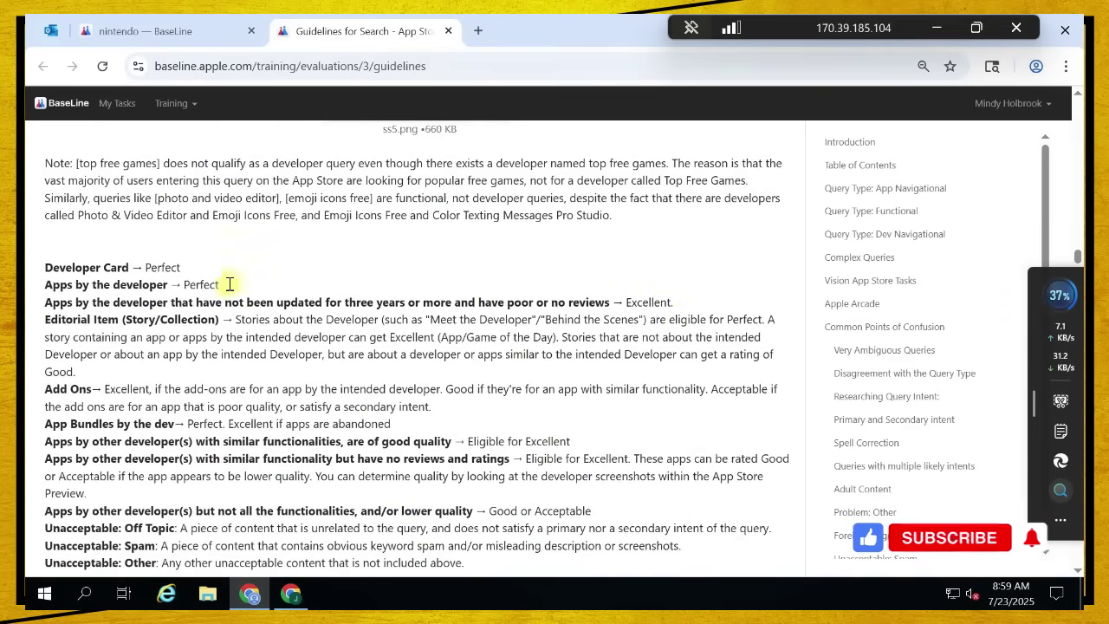
Read the Dev Navigational rules on developer cards, bundles, add-ons and outdated apps, then return to the nintendo task
left_click_drag(43, 272, 152, 267)
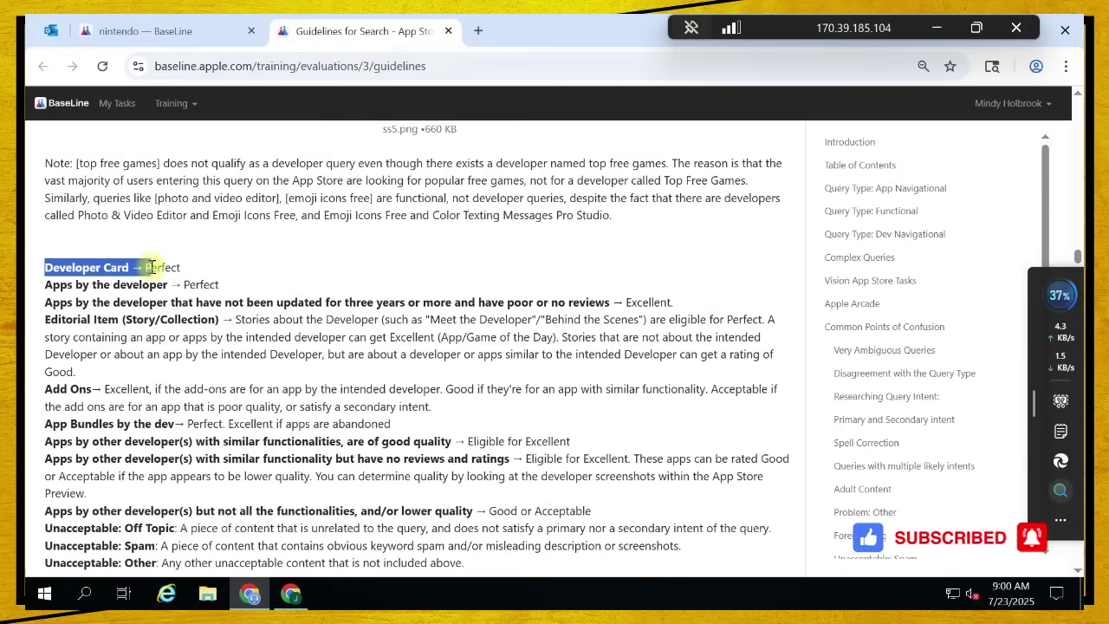
left_click_drag(44, 286, 224, 283)
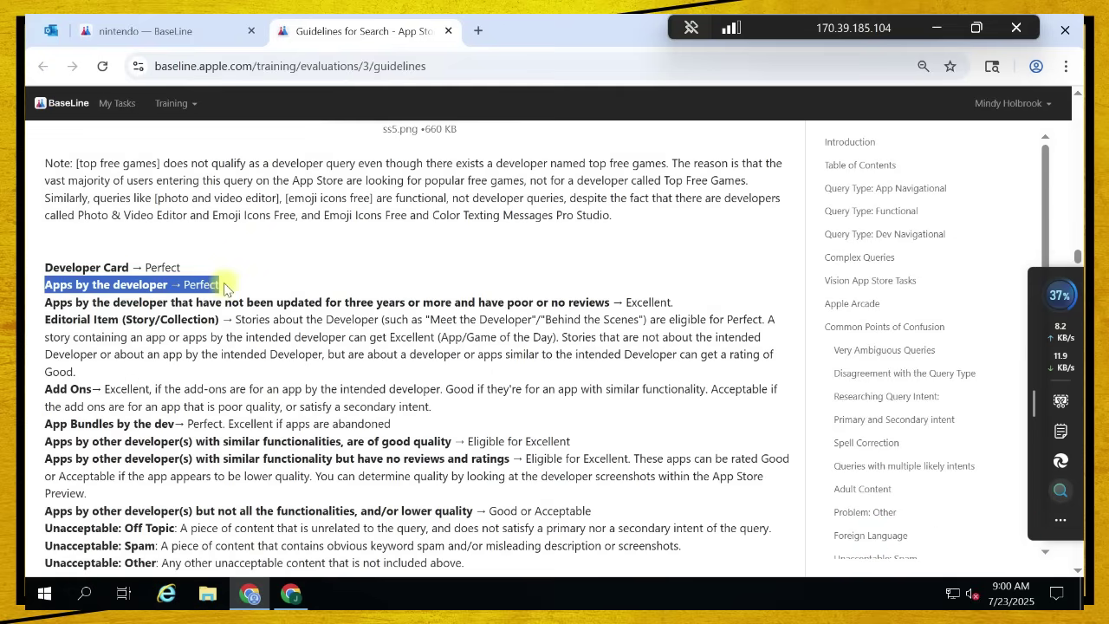
left_click_drag(39, 425, 174, 425)
left_click_drag(69, 448, 282, 444)
left_click_drag(39, 391, 89, 393)
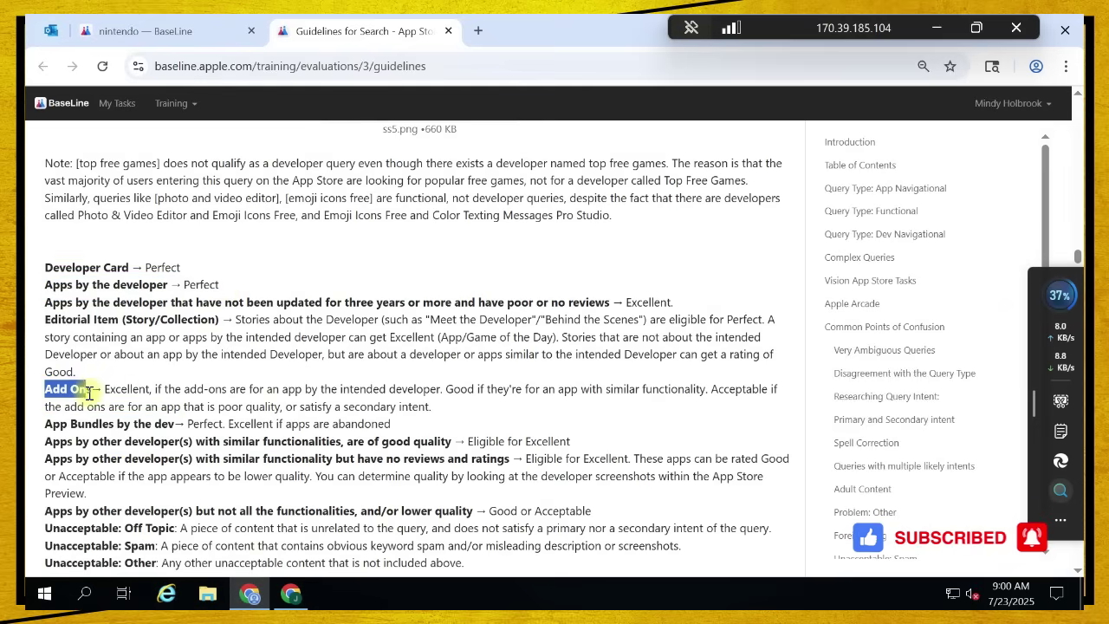
left_click_drag(44, 302, 683, 305)
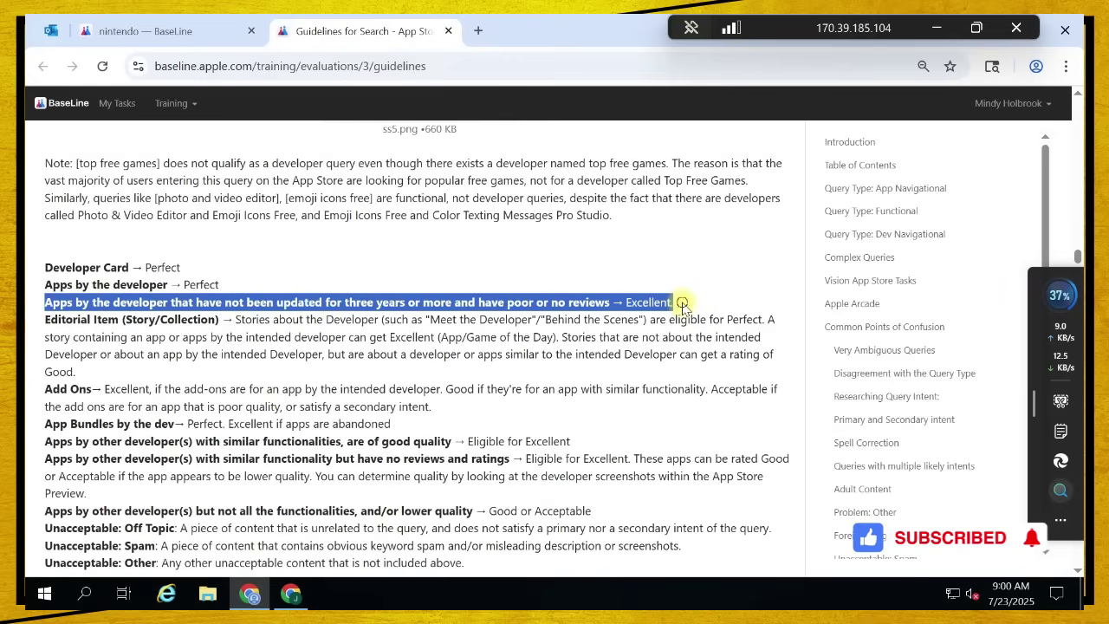
left_click(566, 379)
left_click(221, 31)
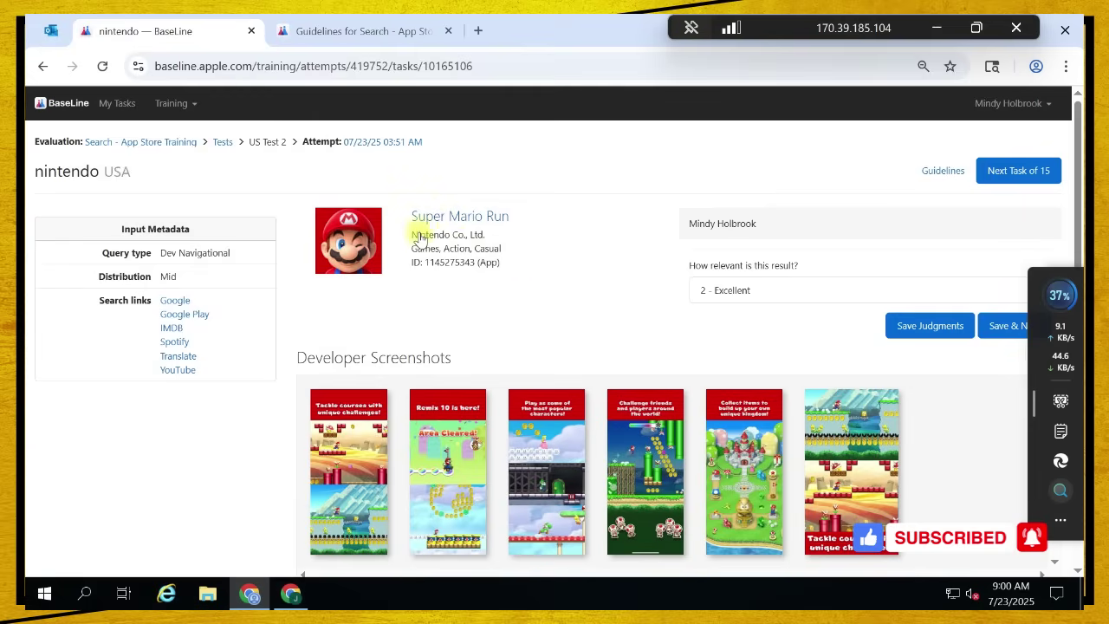
After checking its App Store page, change Super Mario Run from 2 - Excellent to 1 - Perfect and save
left_click_drag(416, 235, 491, 234)
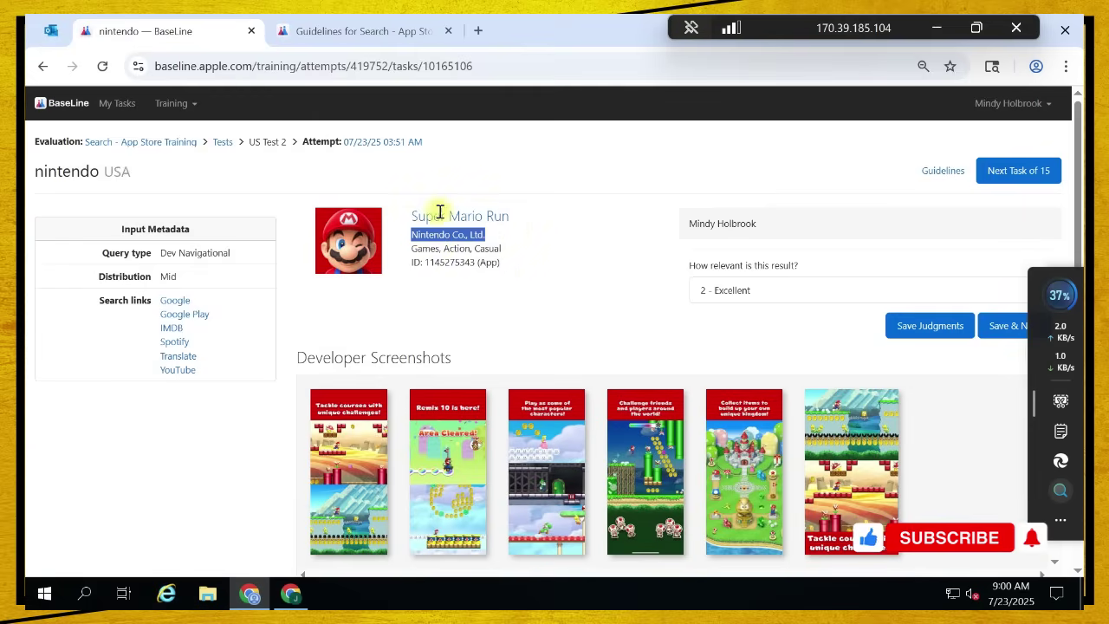
left_click(472, 217)
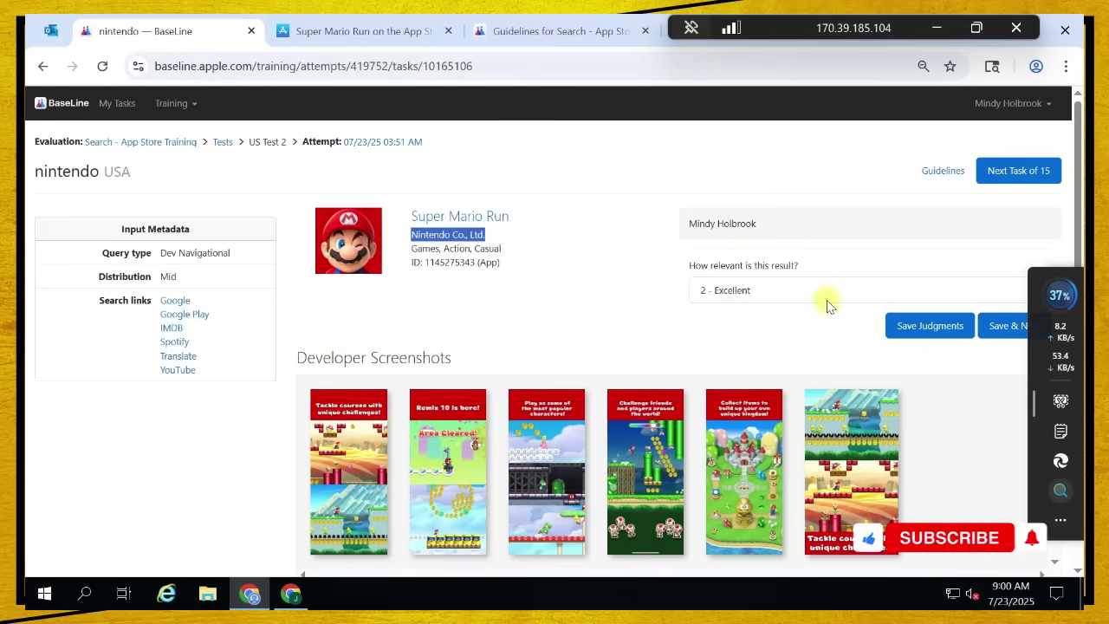
left_click(750, 292)
left_click(736, 333)
left_click(567, 312)
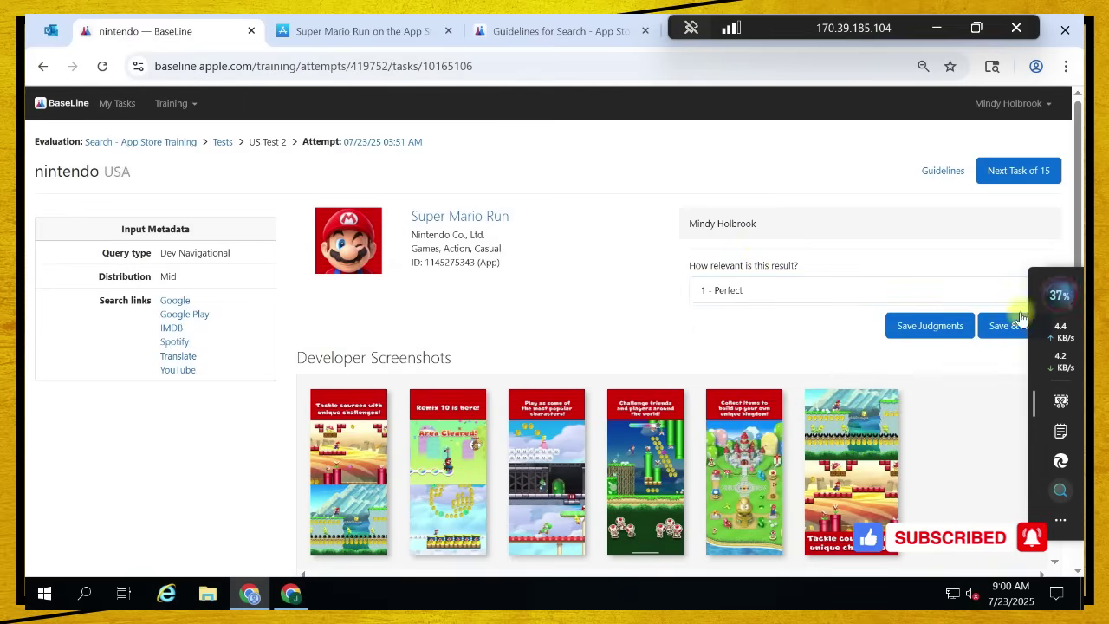
left_click(559, 33)
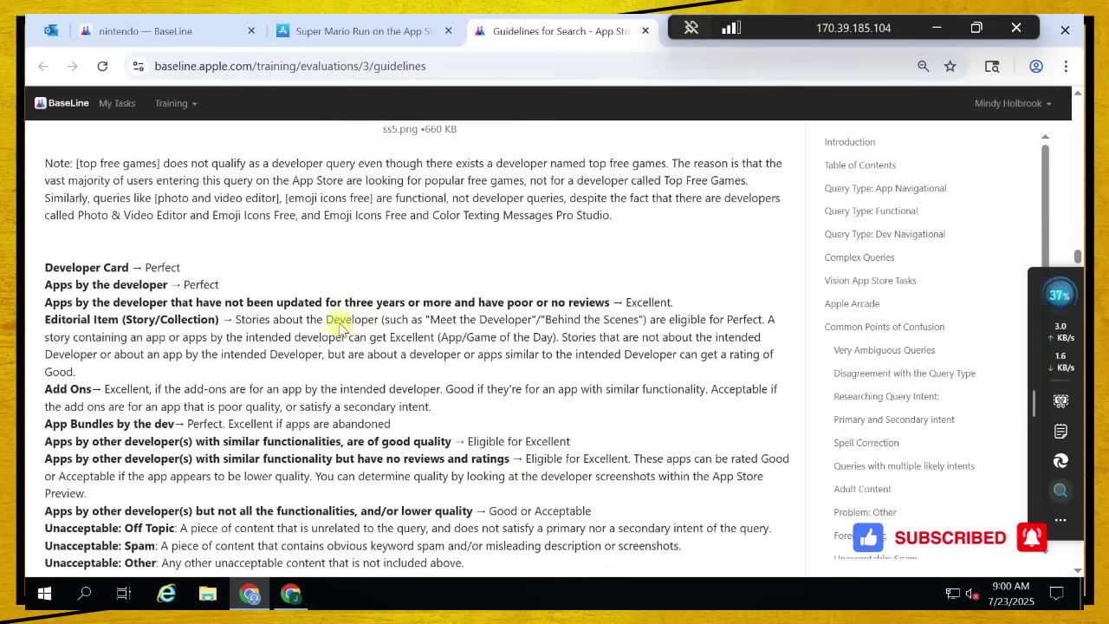
key("ctrl+1")
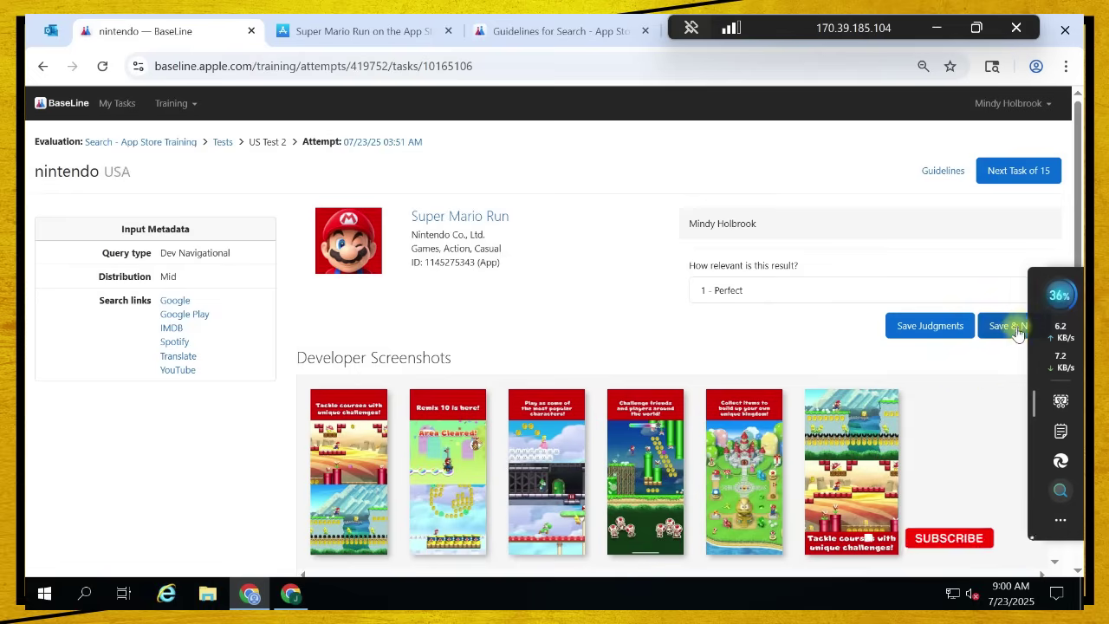
left_click(1013, 330)
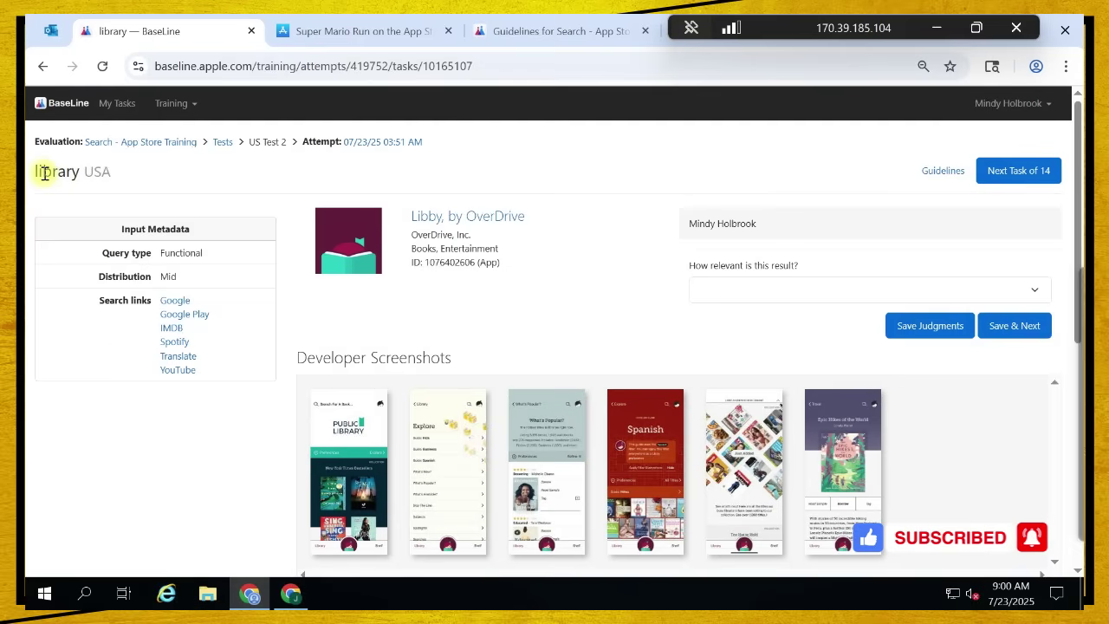
Review Libby's App Store page, then rate it 1 - Perfect for library and save
left_click(464, 219)
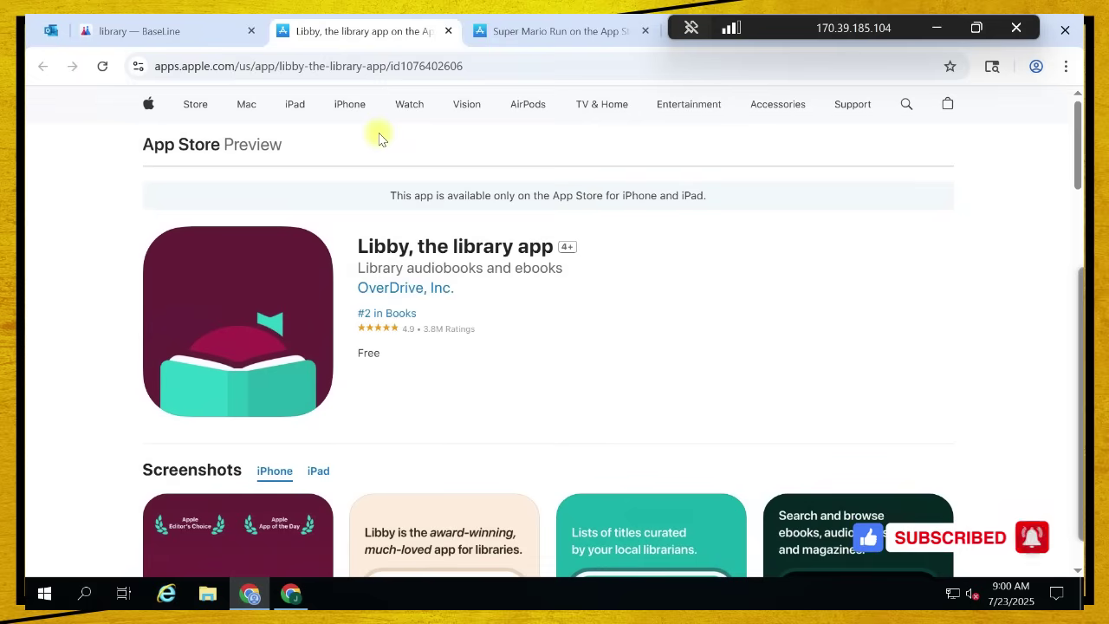
left_click_drag(460, 270, 575, 280)
left_click(288, 200)
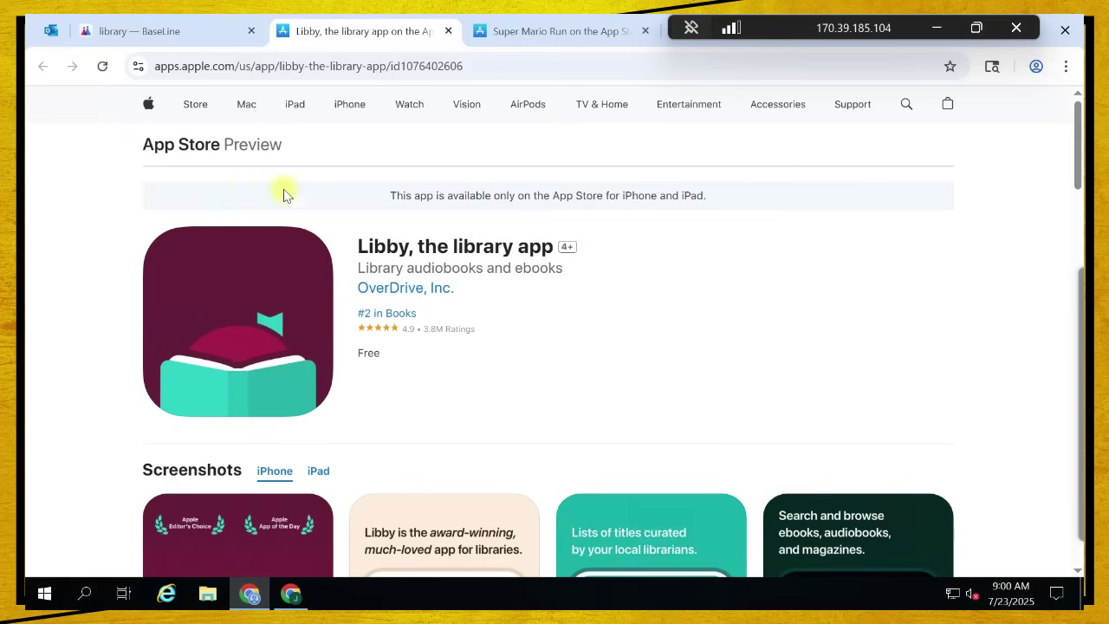
left_click(151, 29)
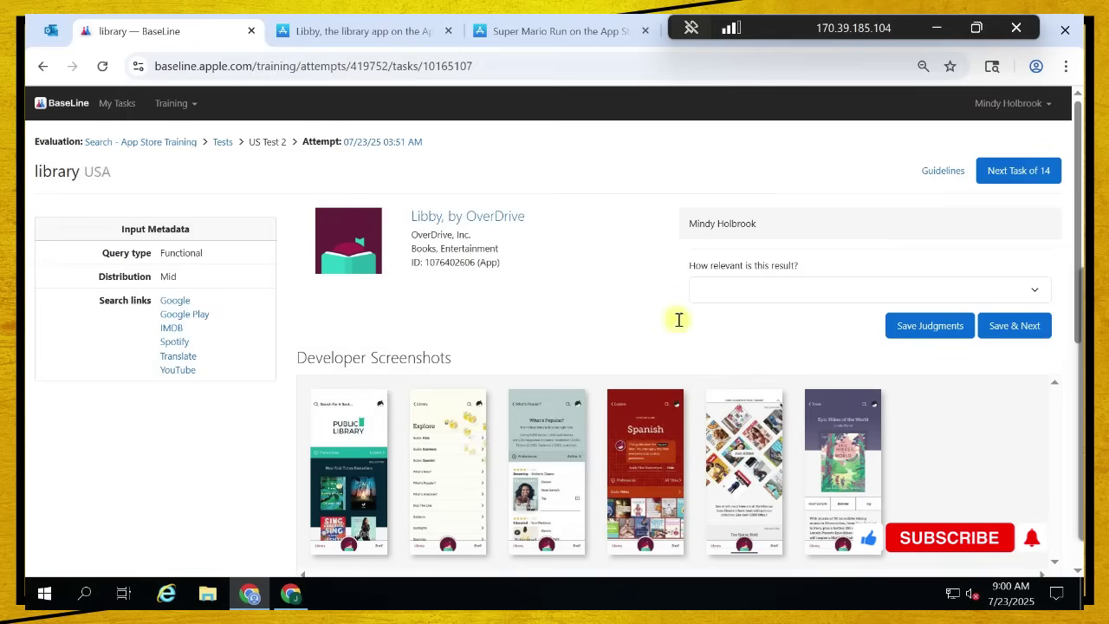
left_click(732, 289)
left_click(728, 335)
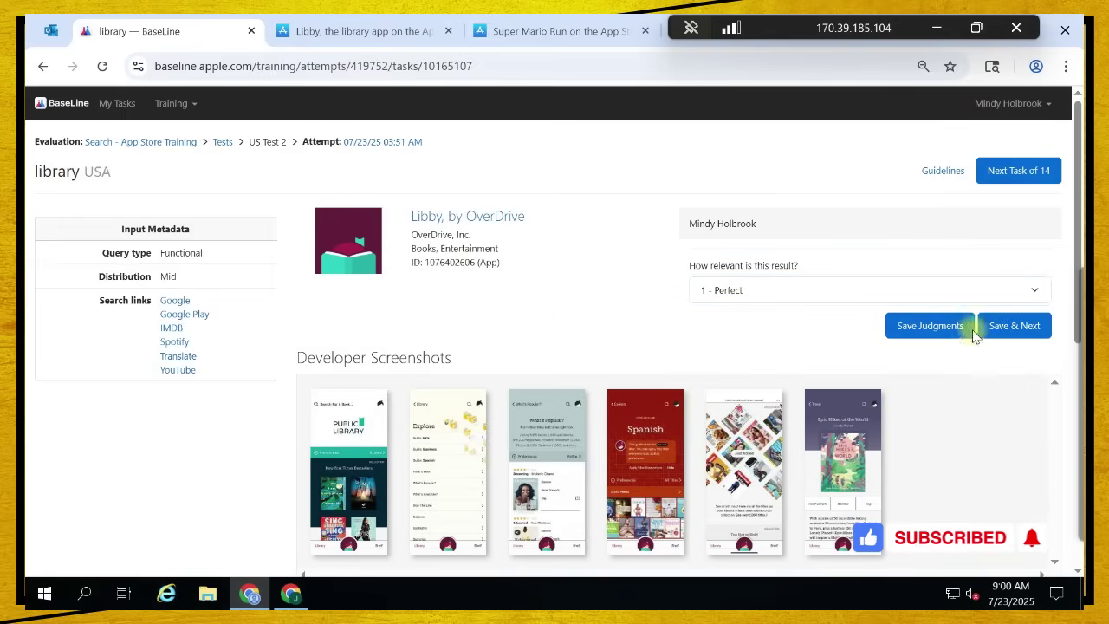
left_click(1007, 328)
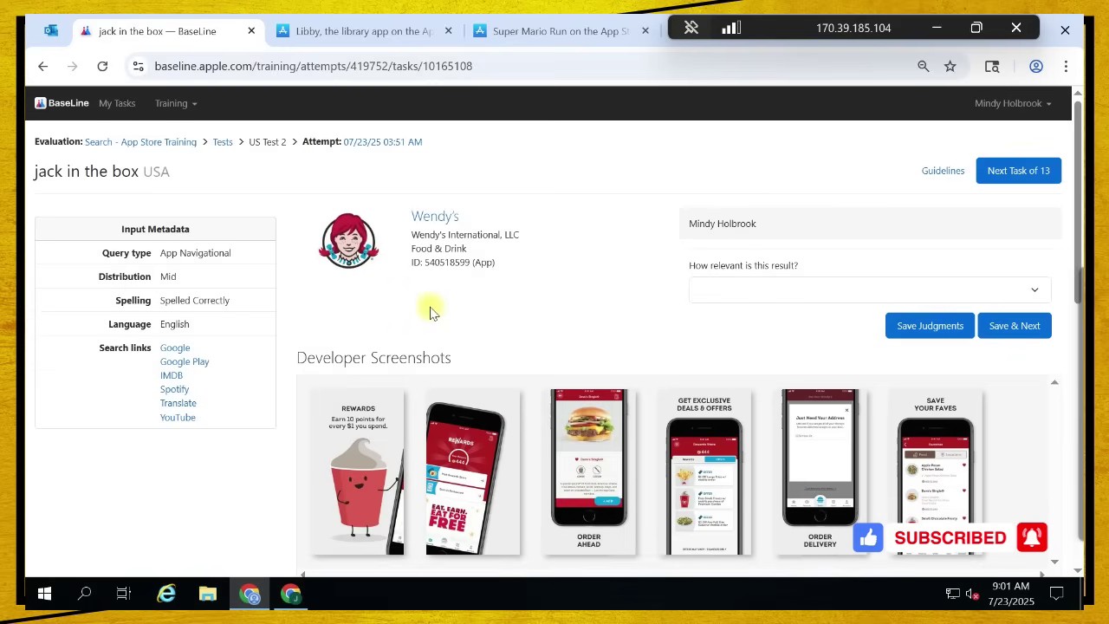
Look up jack in the box on Google and review its description
left_click_drag(29, 185, 156, 189)
left_click(76, 182)
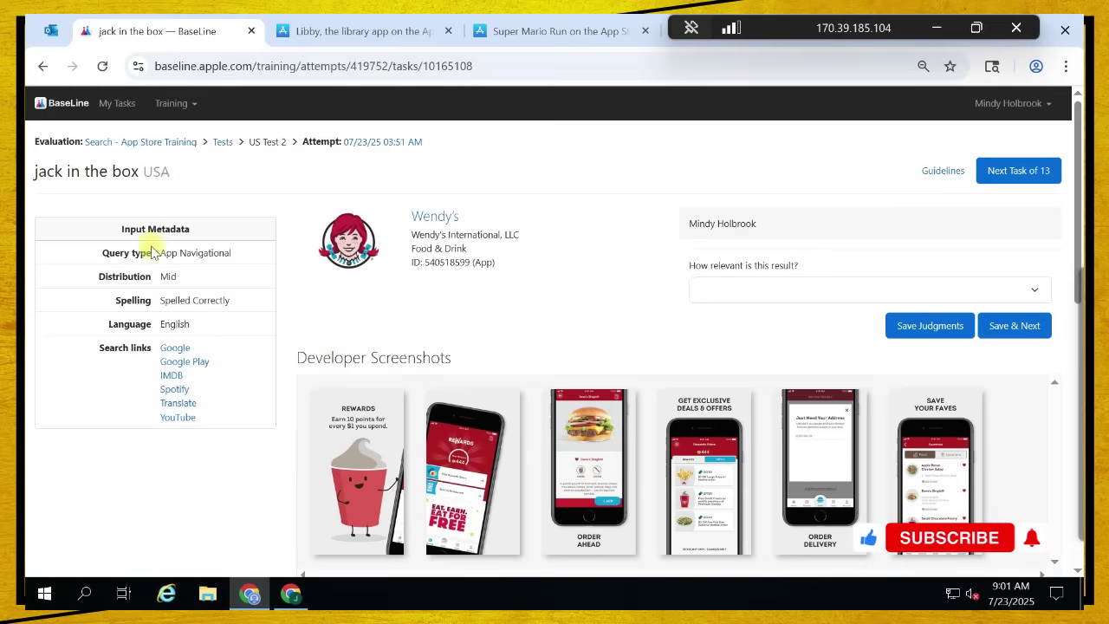
left_click_drag(33, 176, 124, 176)
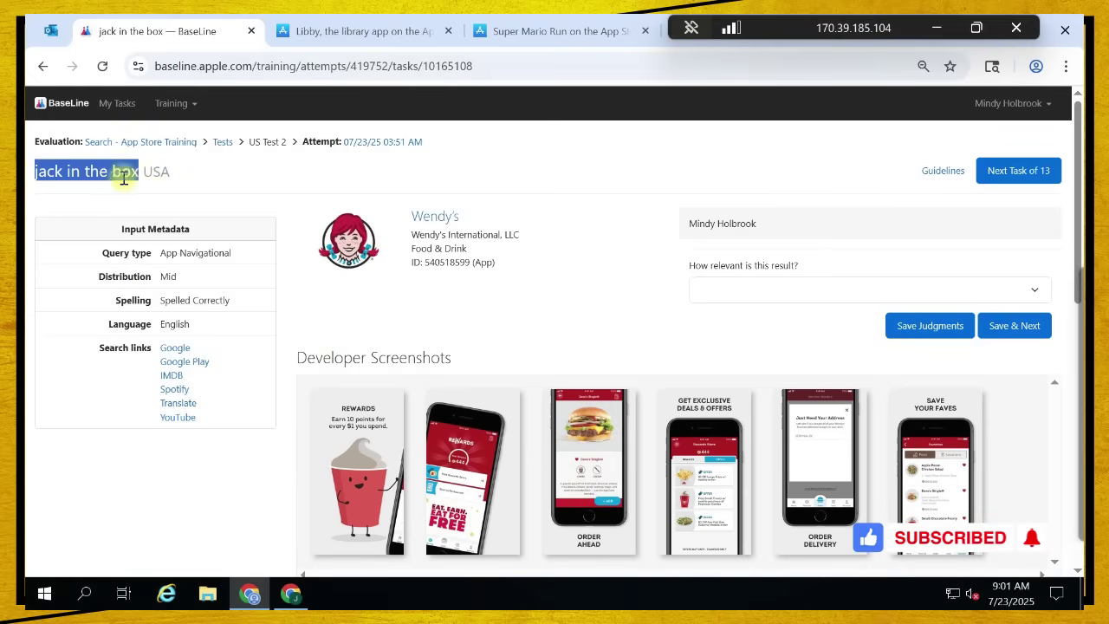
left_click(176, 350)
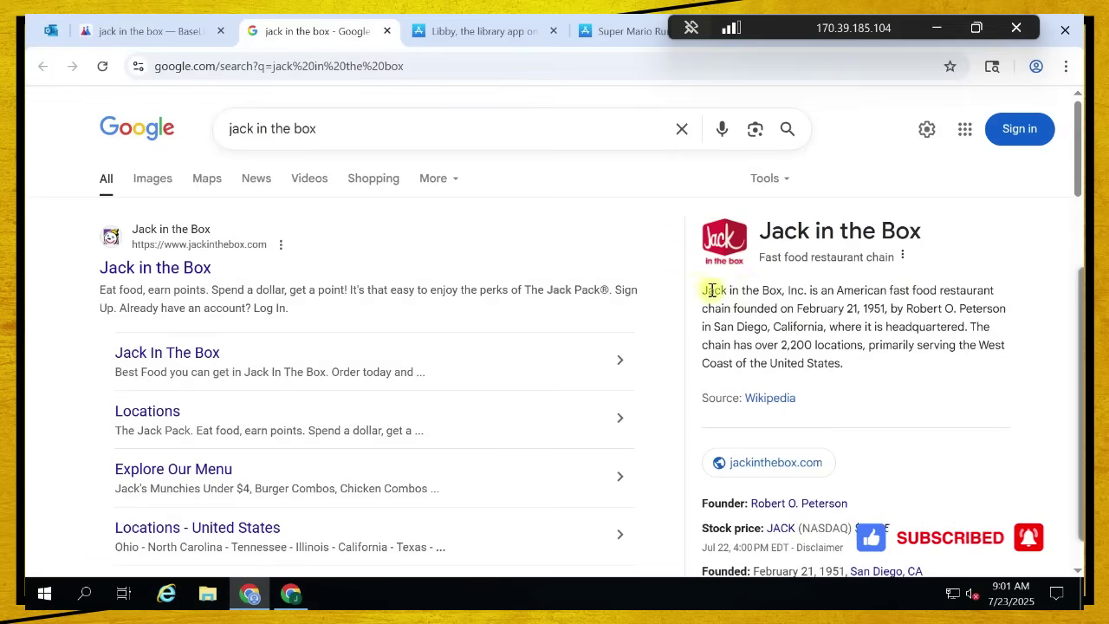
left_click_drag(709, 293, 1005, 314)
left_click(436, 228)
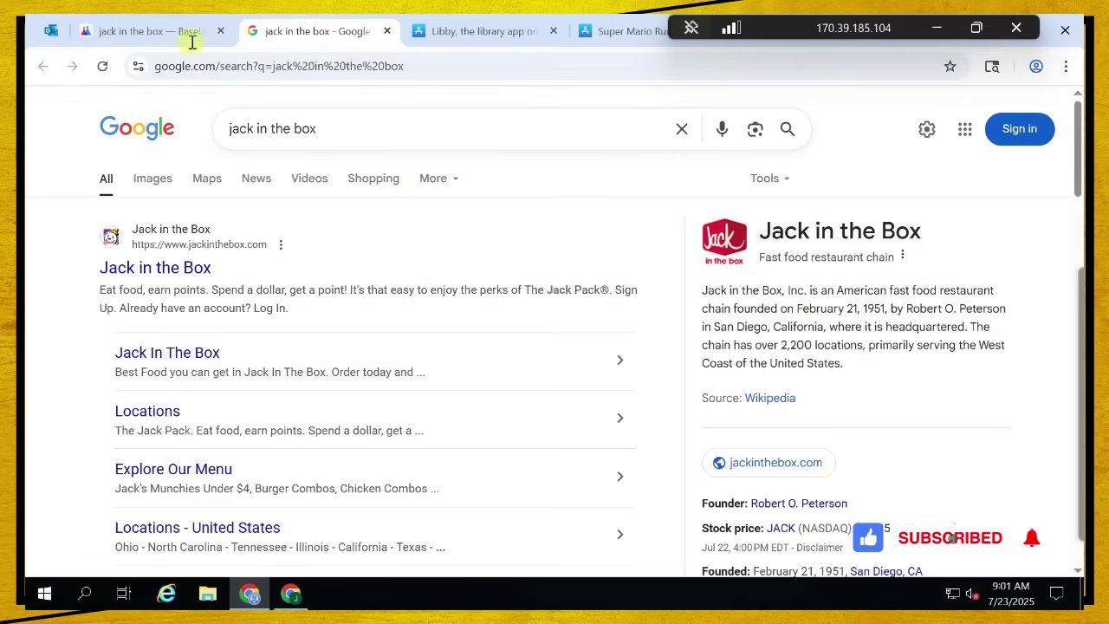
left_click(135, 31)
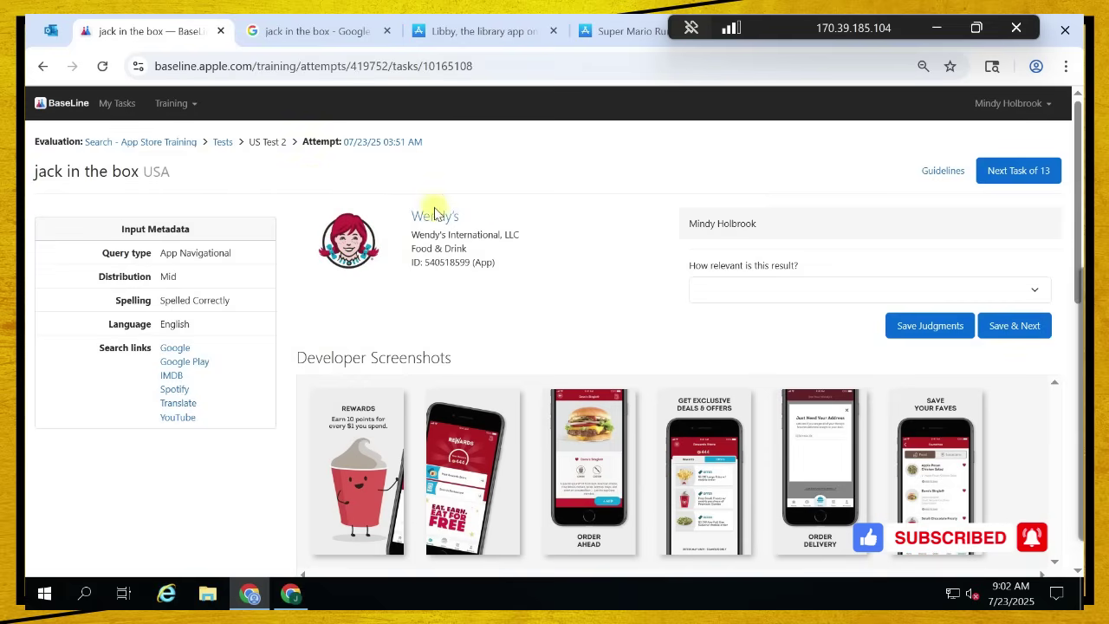
Check the Wendy's App Store page, then rate it 2 - Excellent and save
left_click(436, 212)
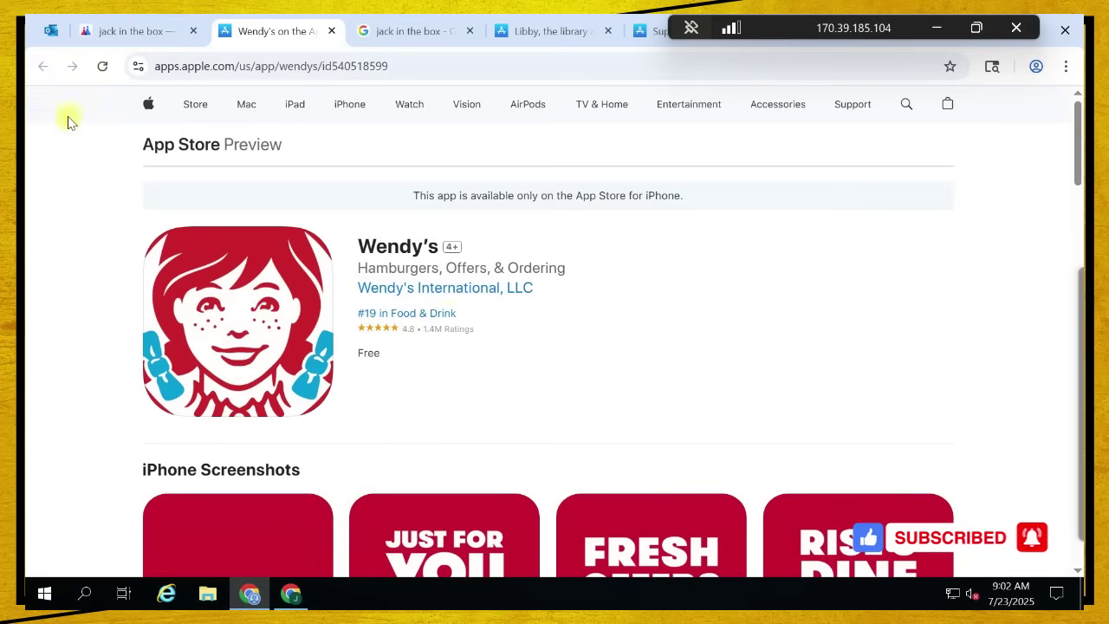
left_click(149, 33)
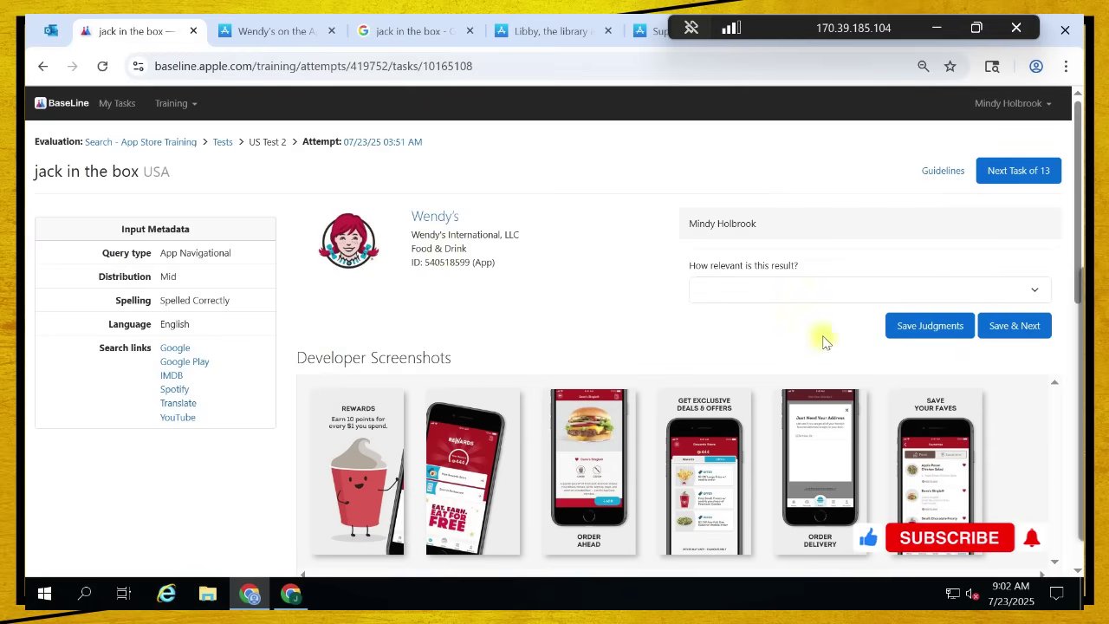
left_click(763, 290)
left_click(731, 354)
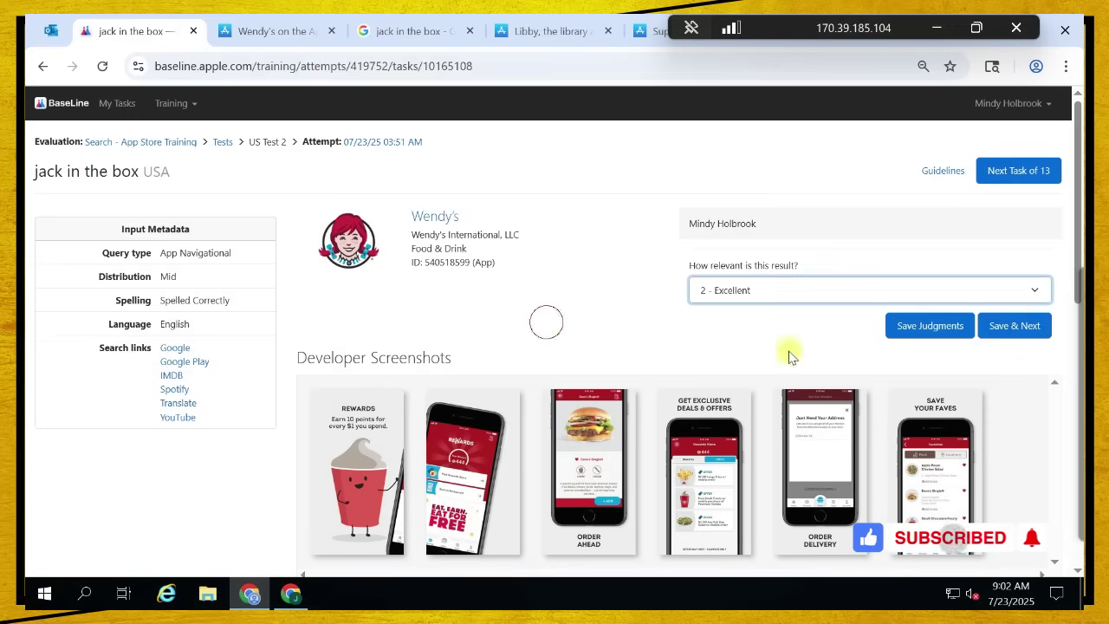
left_click(1018, 325)
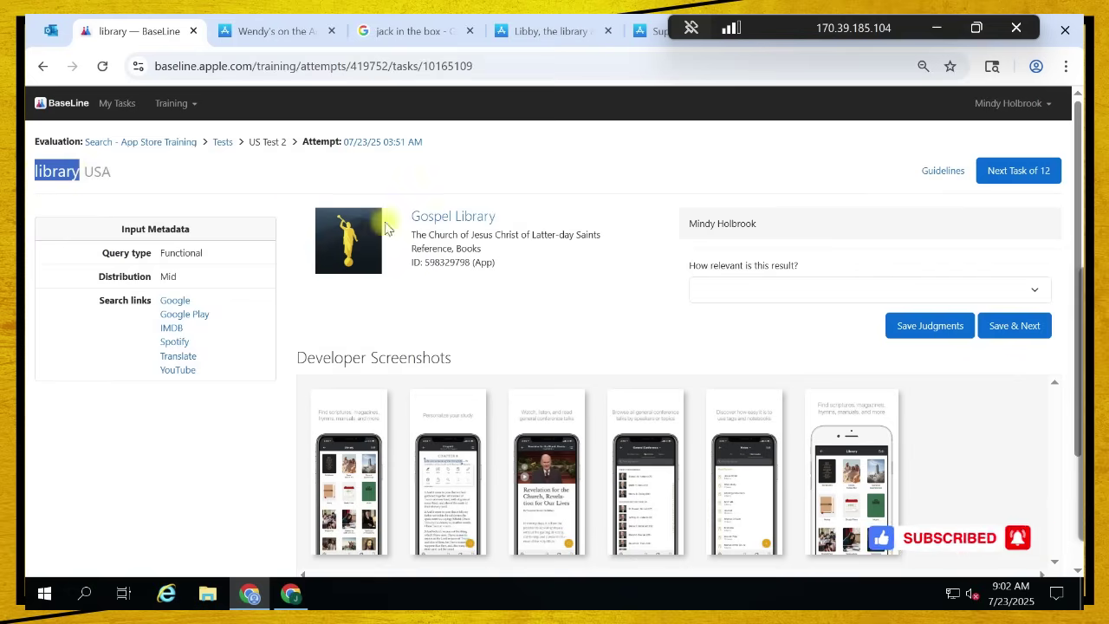
Give Gospel Library a 3 - Good rating with the 3 key and save
left_click_drag(400, 214, 512, 231)
left_click(431, 188)
key("3")
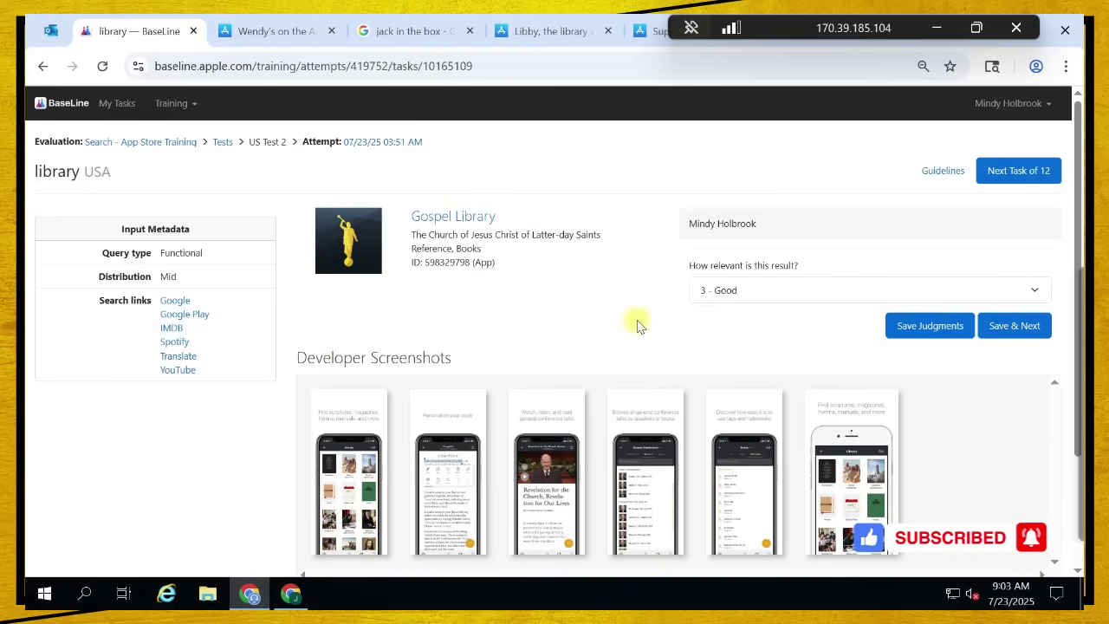
left_click(1011, 325)
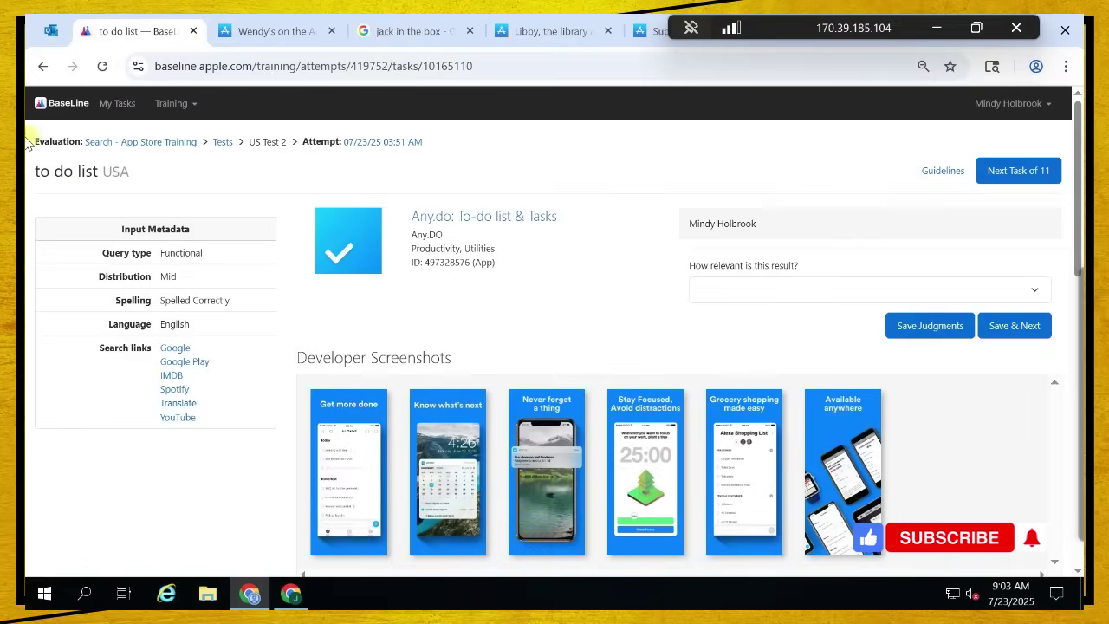
Review Any.do's App Store page (49.3K Ratings), then rate it 1 - Perfect and save
left_click_drag(102, 172, 35, 172)
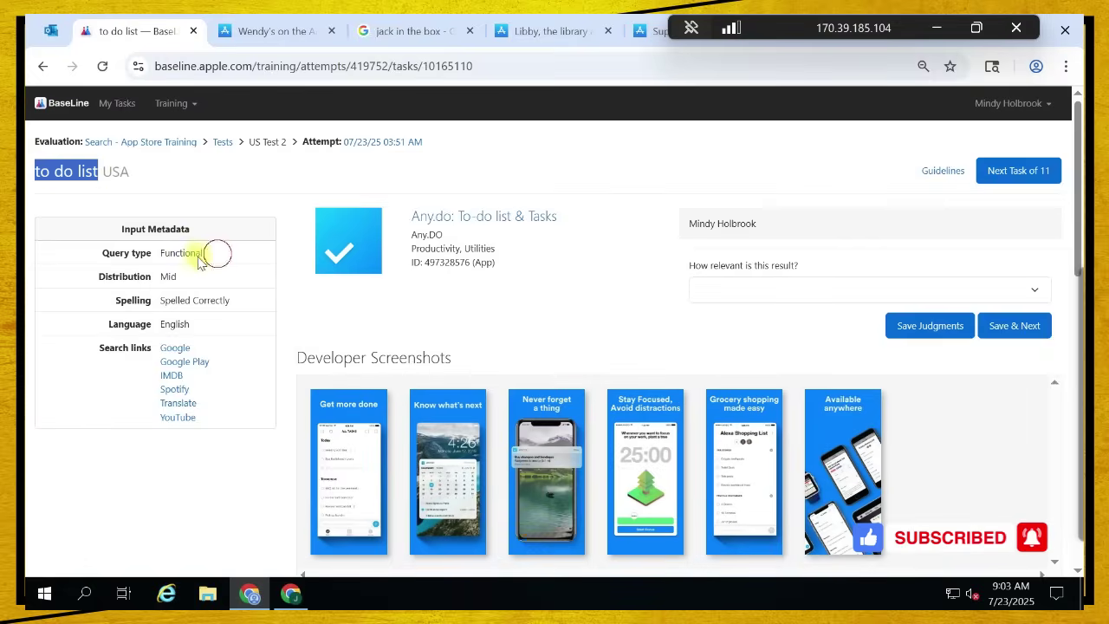
left_click_drag(204, 256, 157, 257)
left_click_drag(104, 172, 35, 172)
left_click(35, 171)
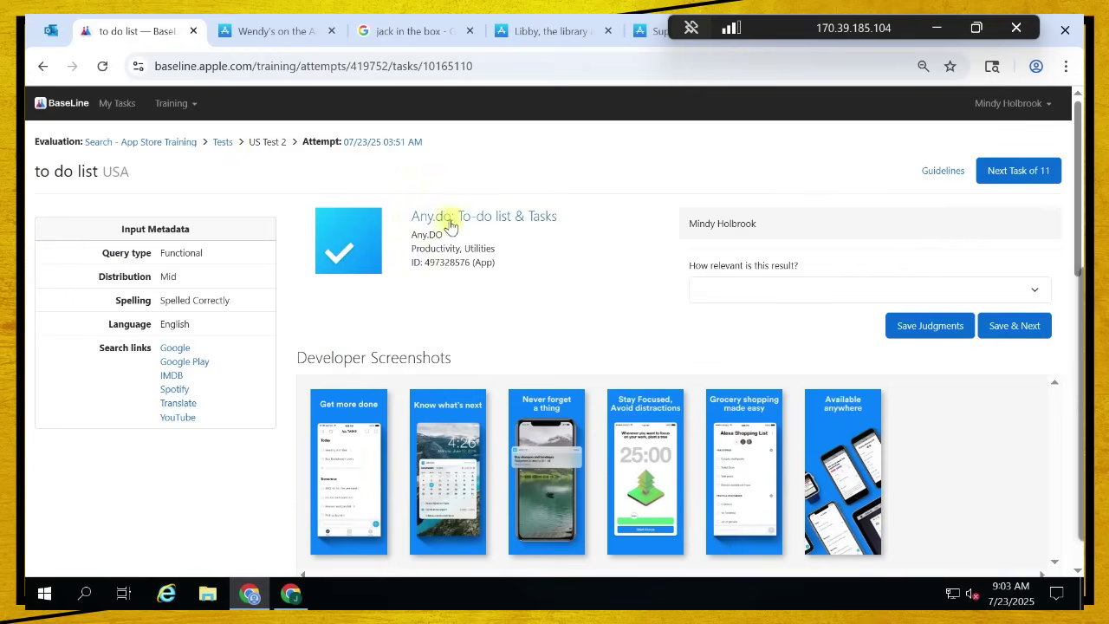
left_click(495, 217)
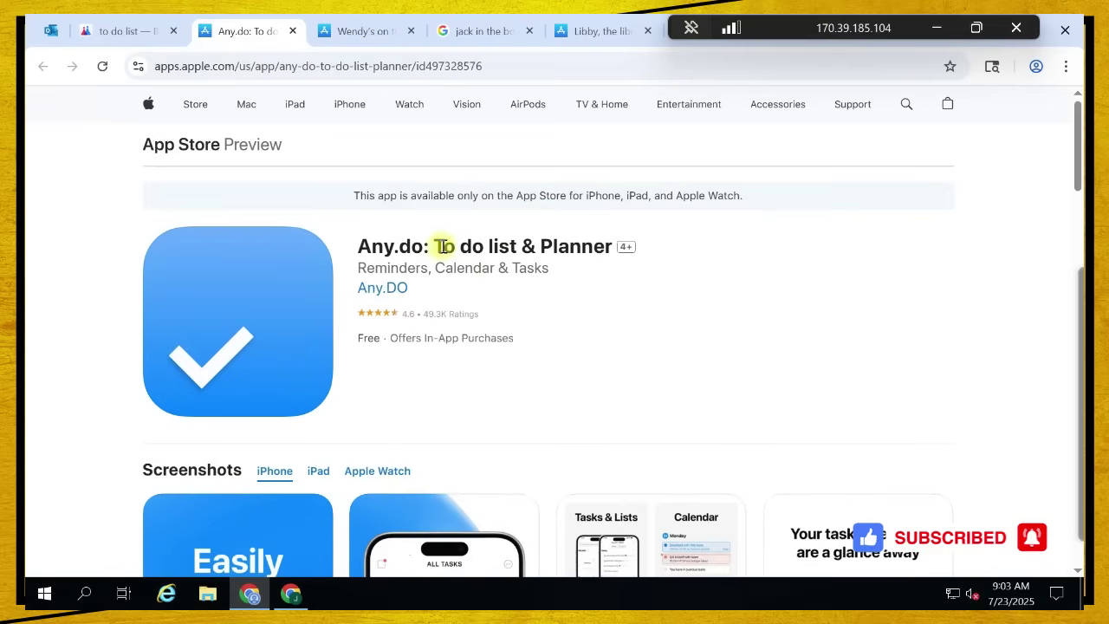
left_click_drag(436, 246, 605, 246)
left_click_drag(421, 313, 500, 317)
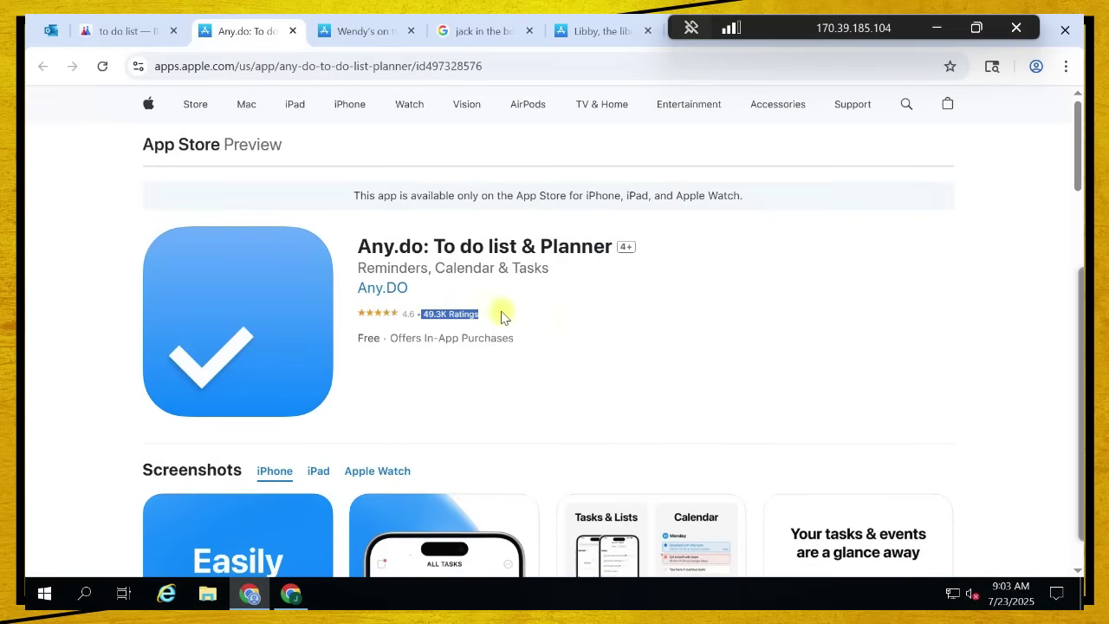
left_click(153, 33)
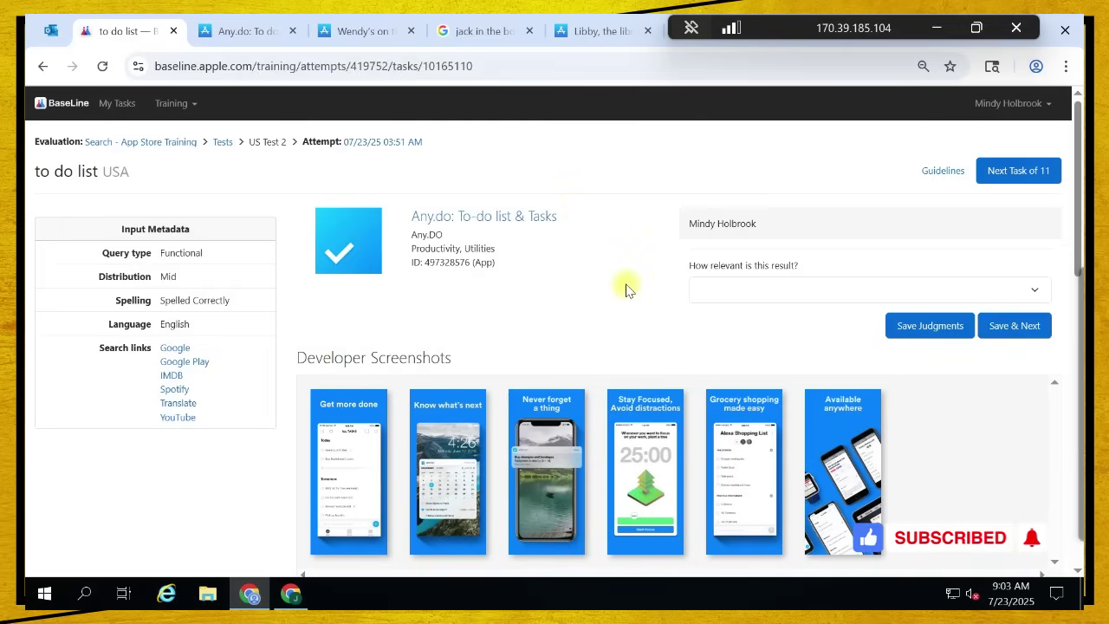
left_click(731, 293)
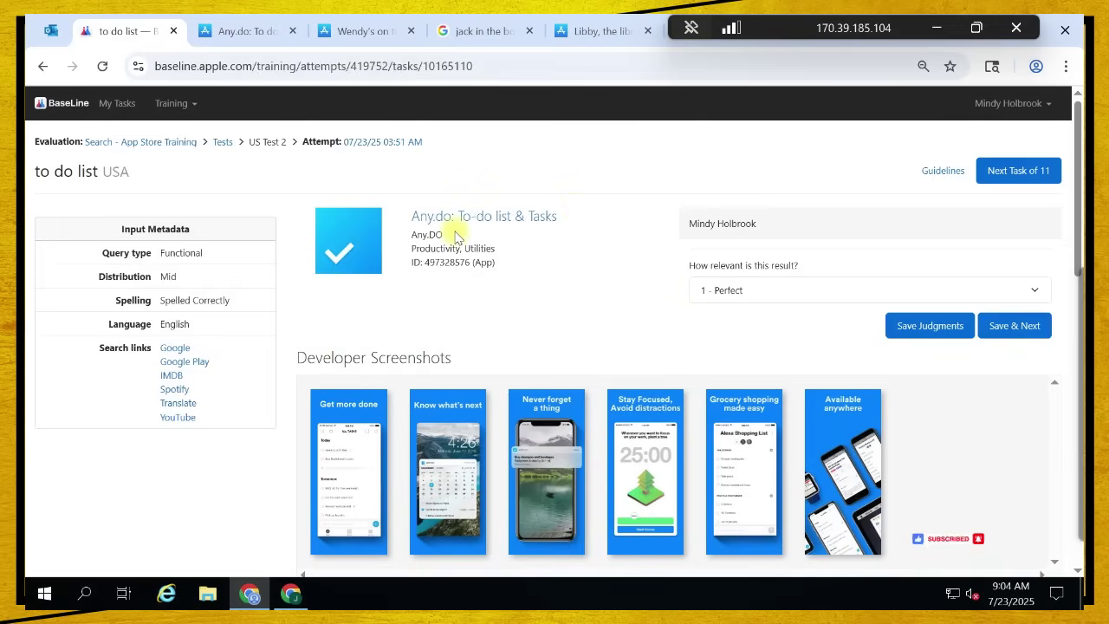
left_click(1016, 328)
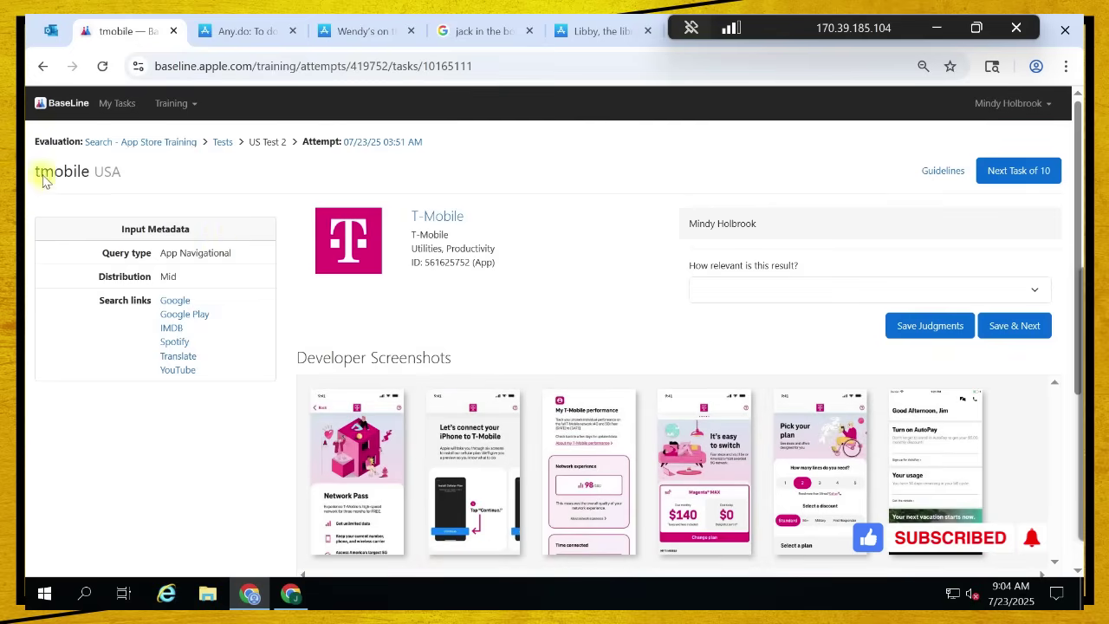
Check T-Mobile's App Store page, then rate it 1 - Perfect for tmobile and save
left_click_drag(34, 174, 86, 170)
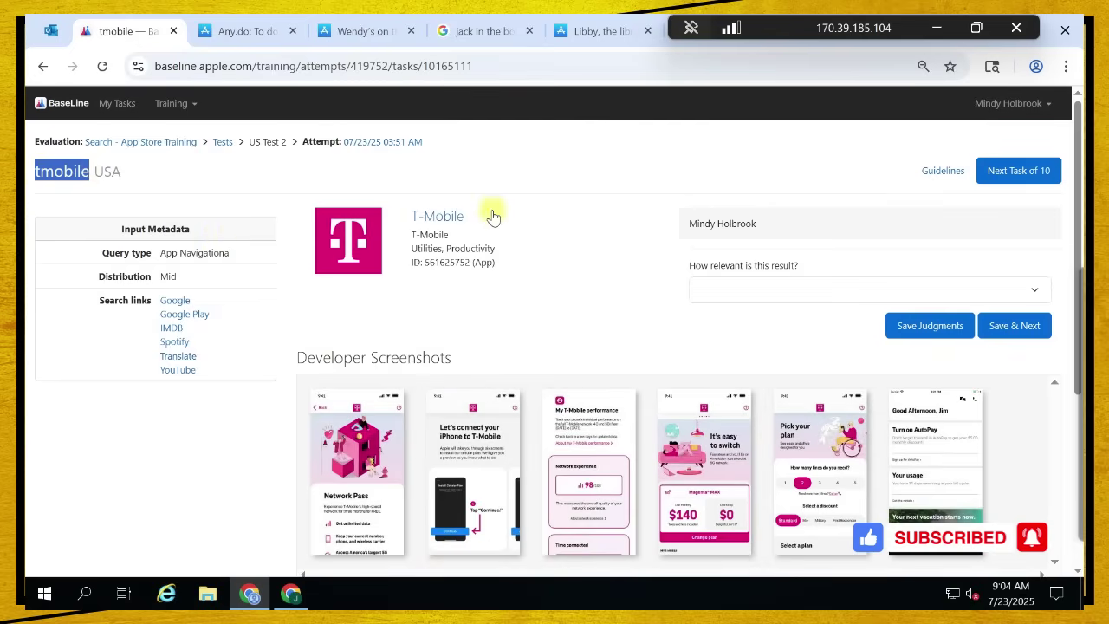
left_click(427, 217)
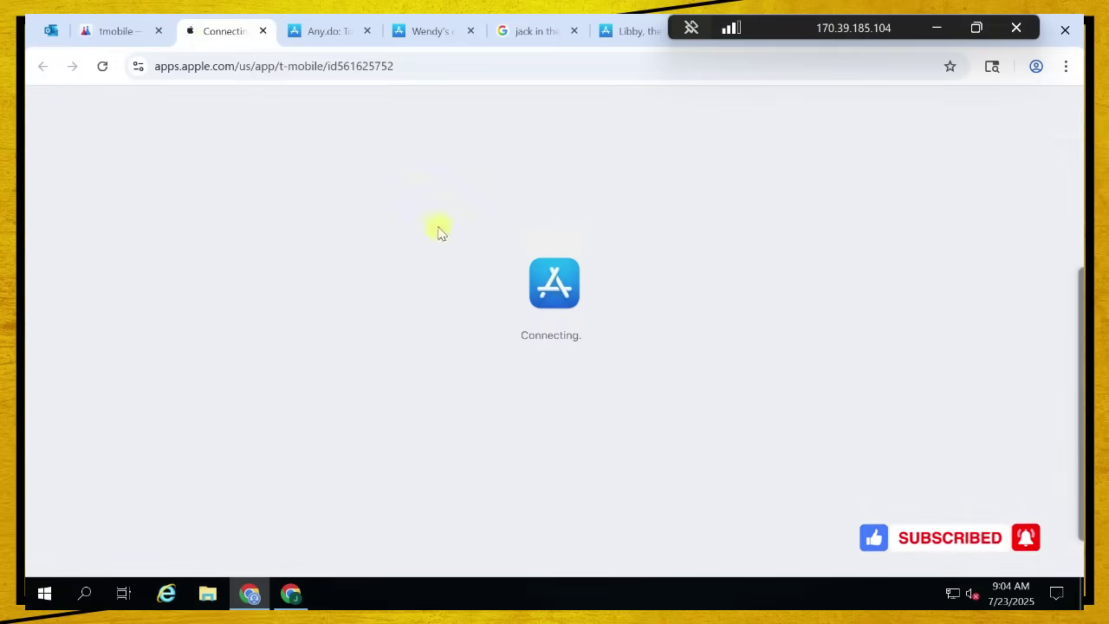
left_click(117, 30)
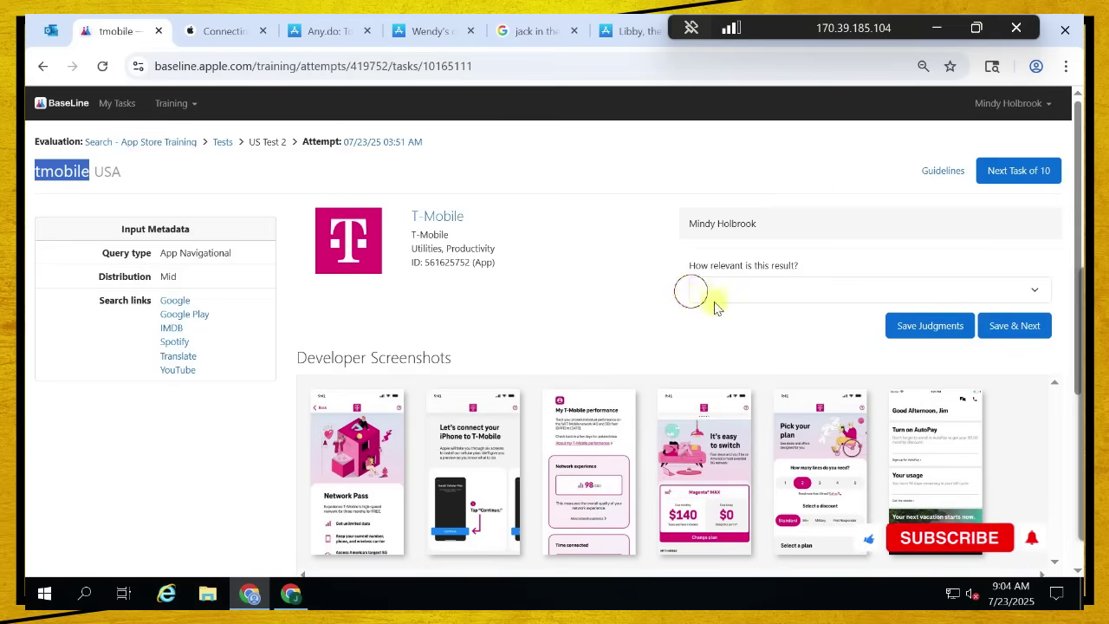
left_click(694, 289)
left_click(709, 334)
left_click(558, 322)
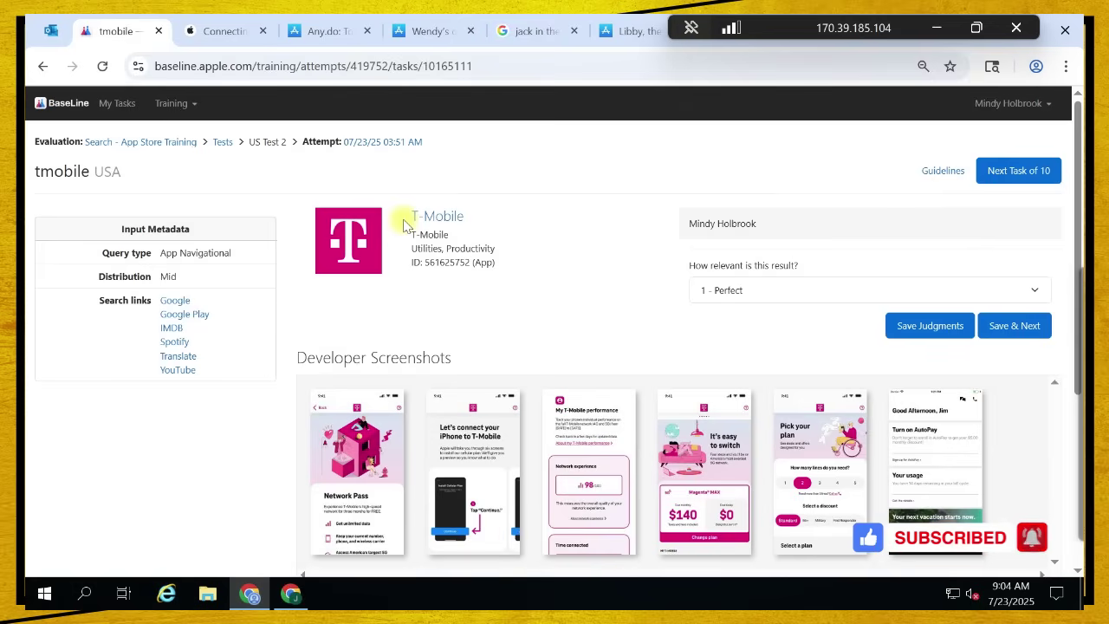
left_click(1003, 322)
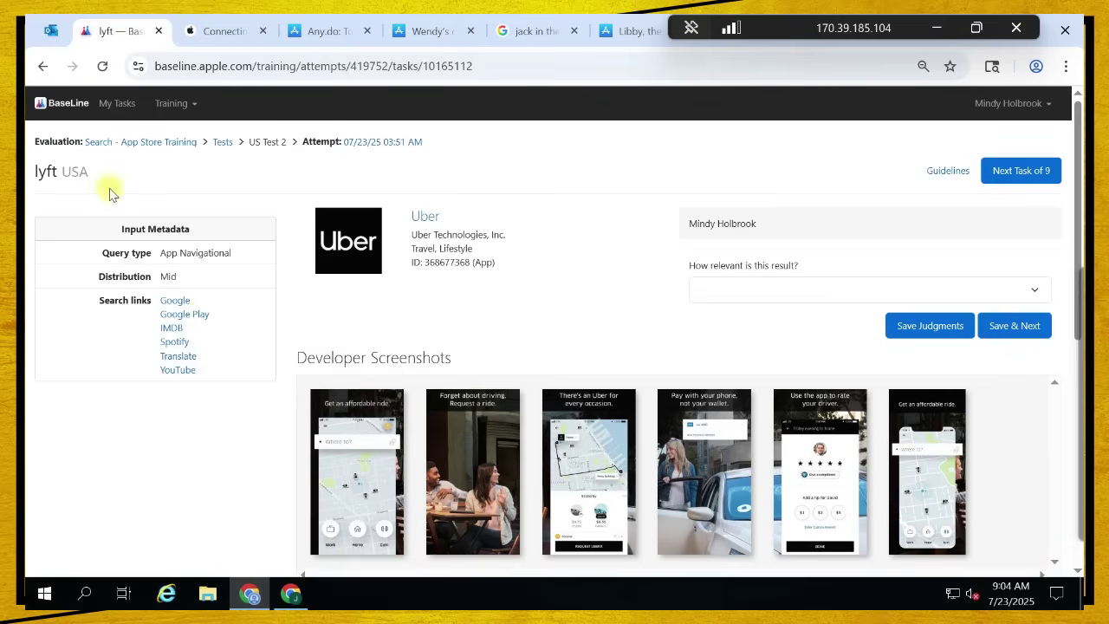
Give Uber 2 - Excellent for the lyft query and save
double_click(43, 171)
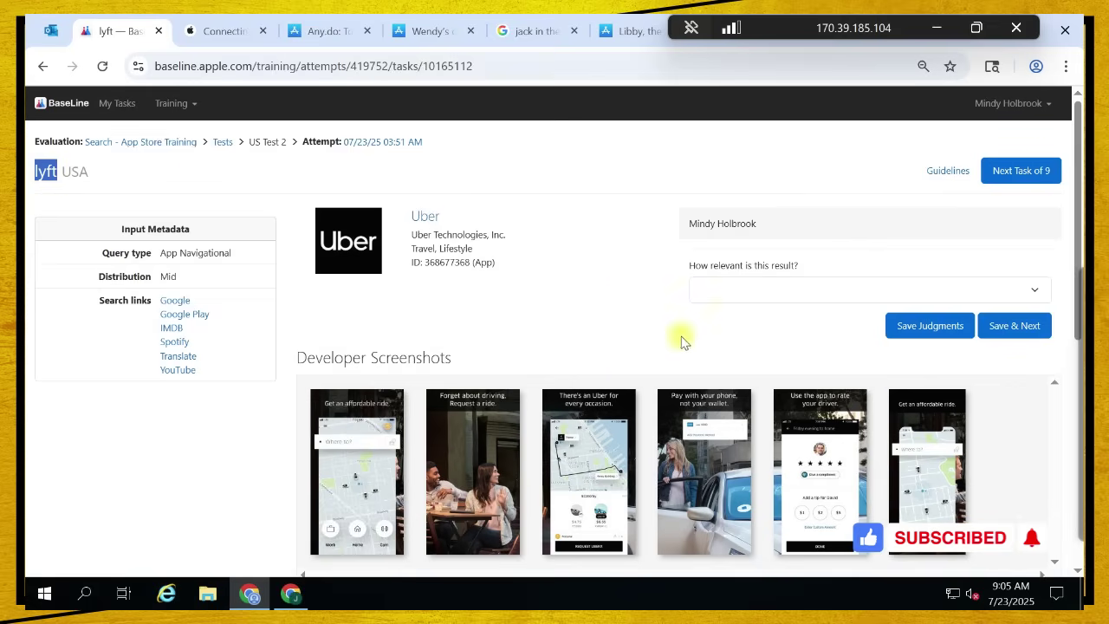
left_click(617, 311)
left_click(698, 293)
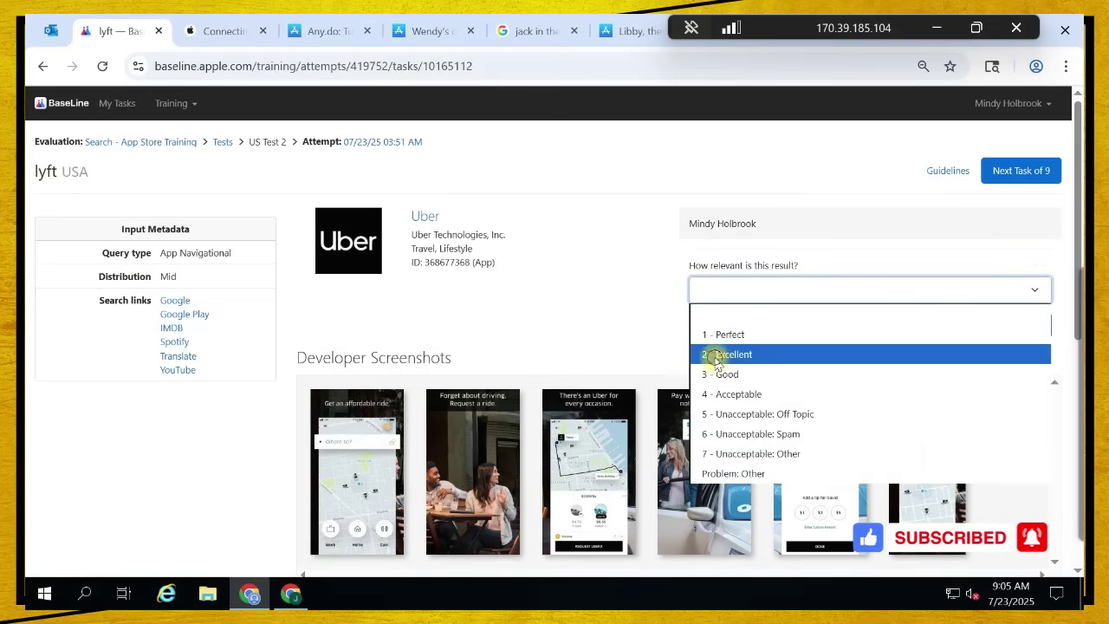
left_click(716, 356)
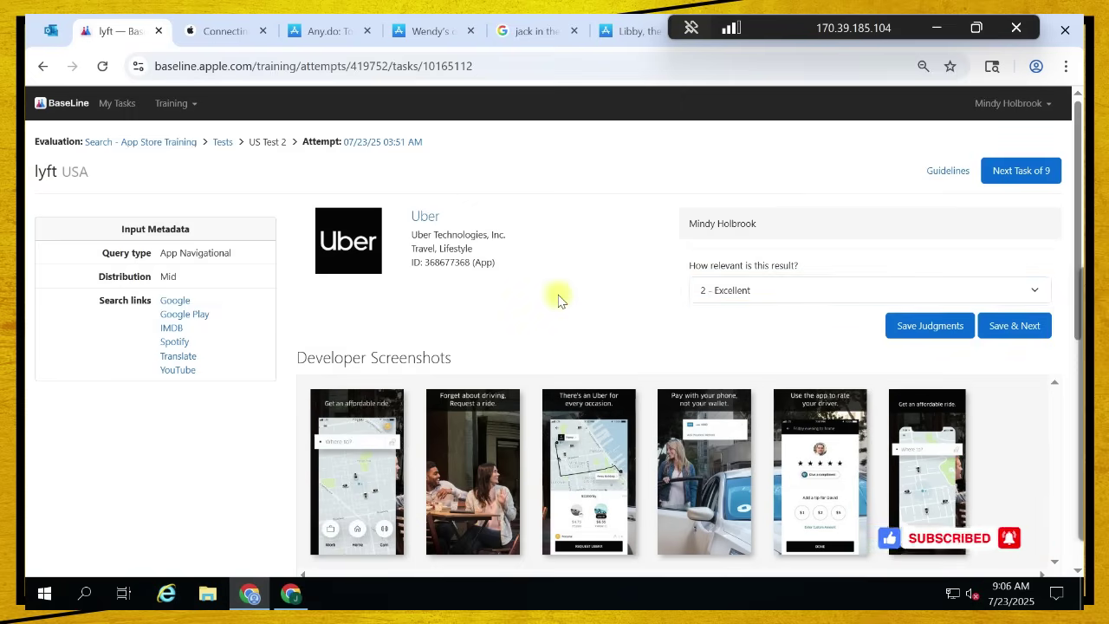
left_click(1022, 325)
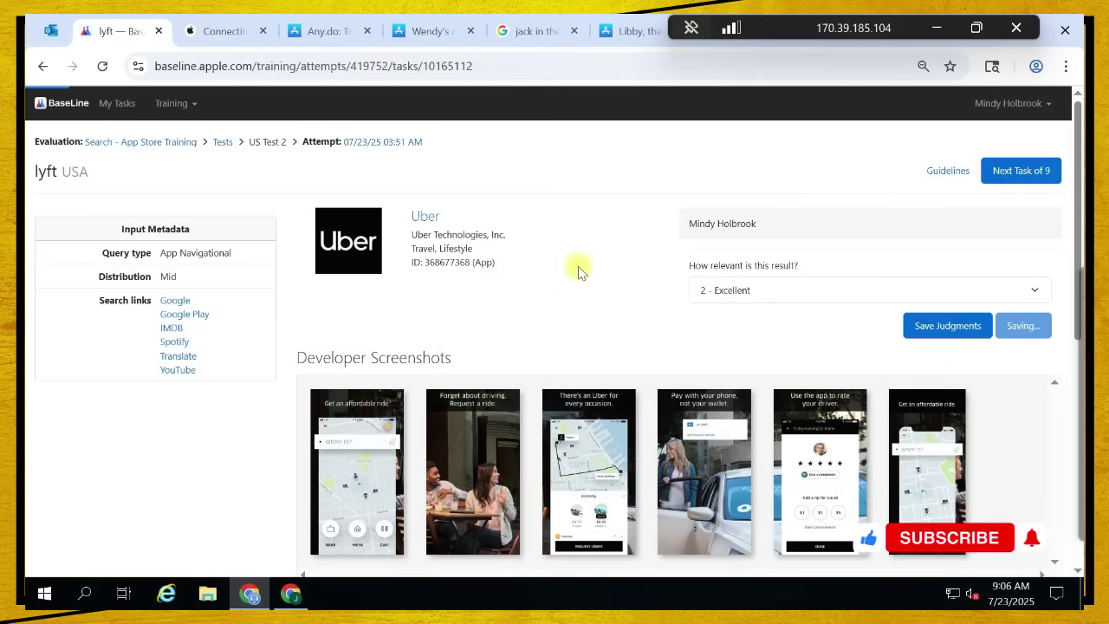
Give Messenger 2 - Excellent for the facebook query and save
left_click_drag(35, 169, 100, 169)
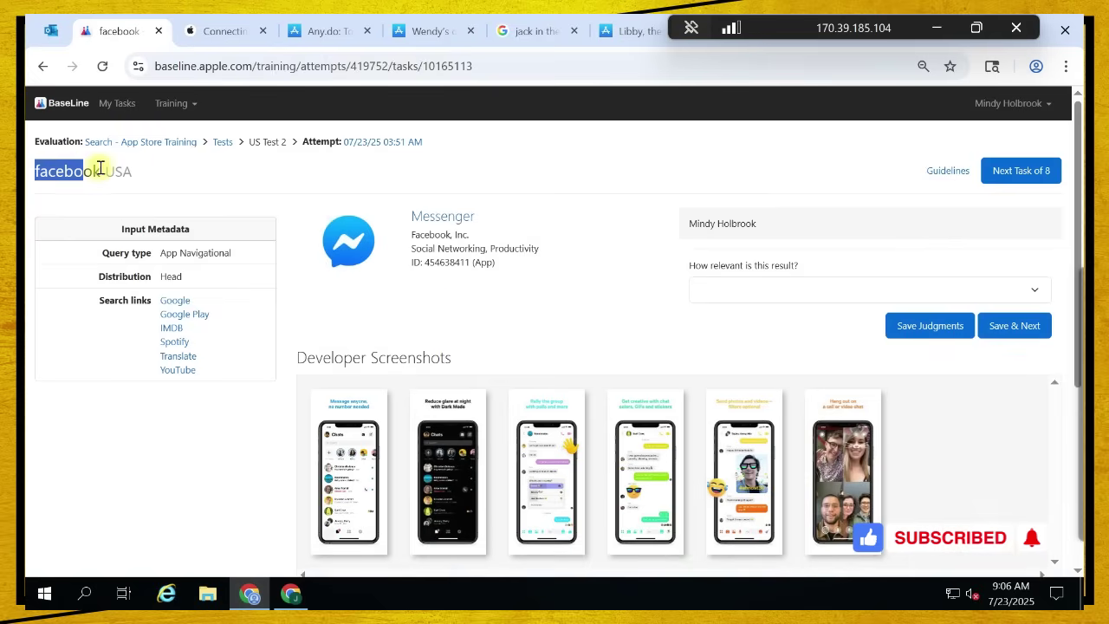
double_click(479, 216)
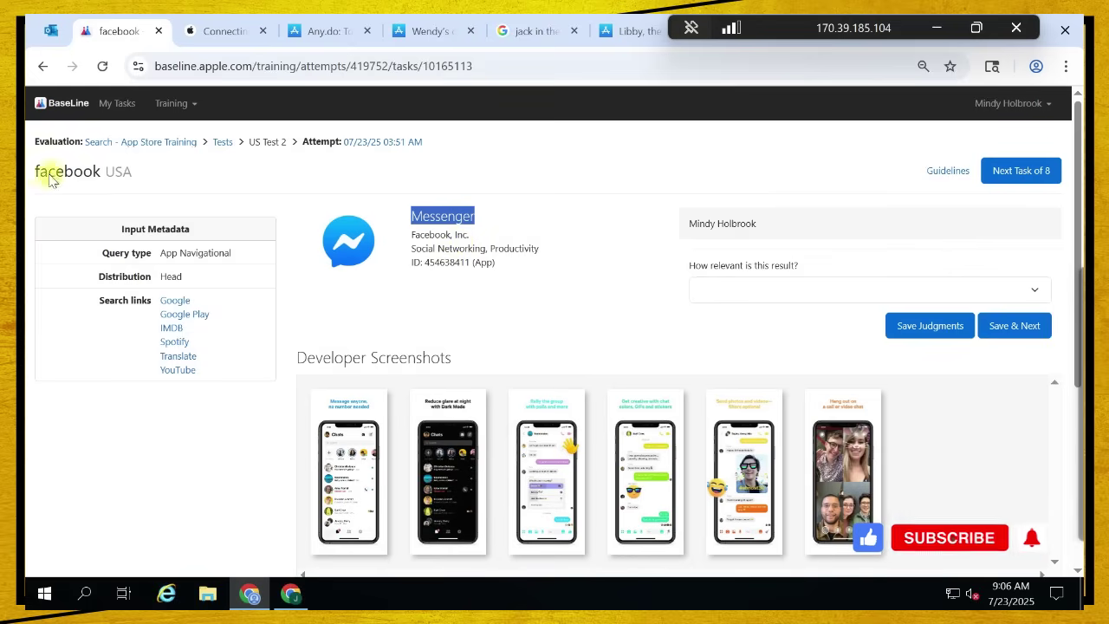
left_click(540, 316)
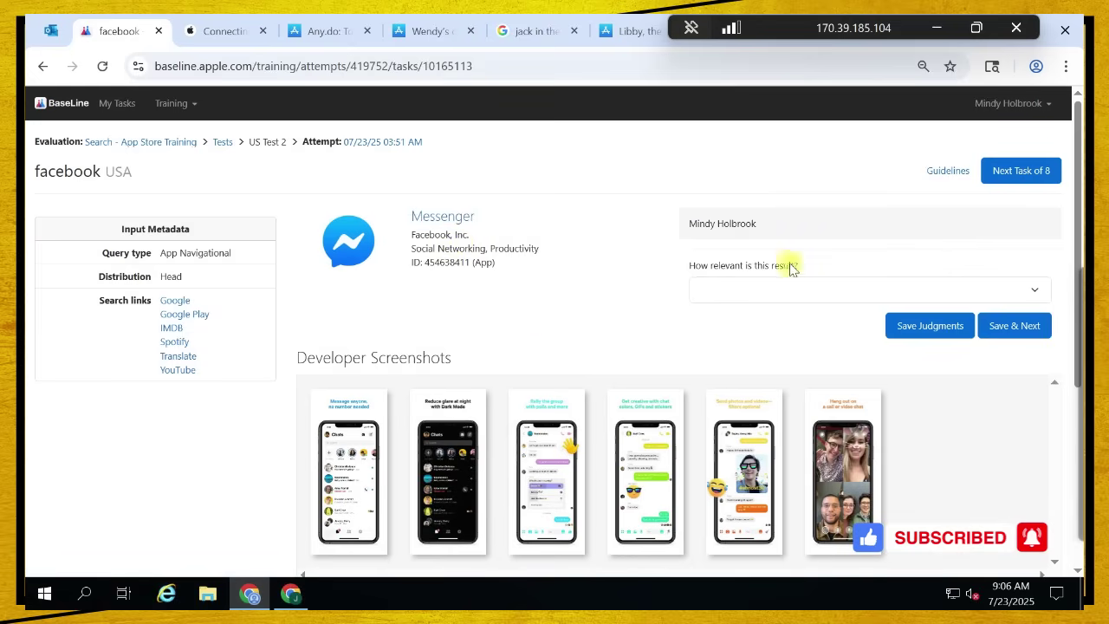
left_click_drag(31, 174, 104, 169)
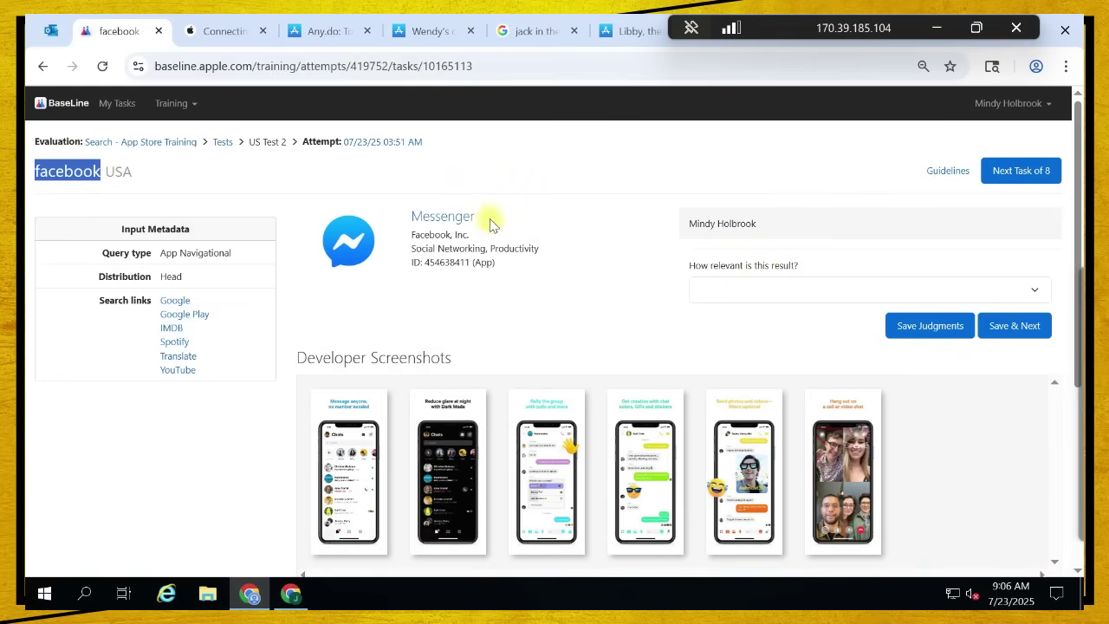
double_click(416, 210)
left_click(489, 223)
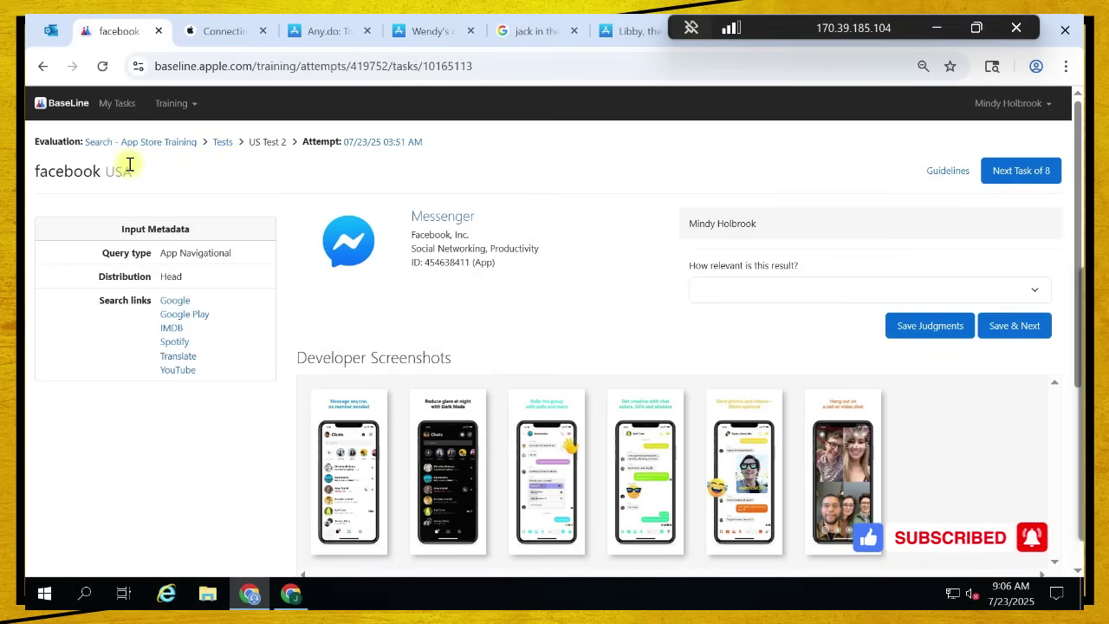
left_click(716, 291)
left_click(726, 350)
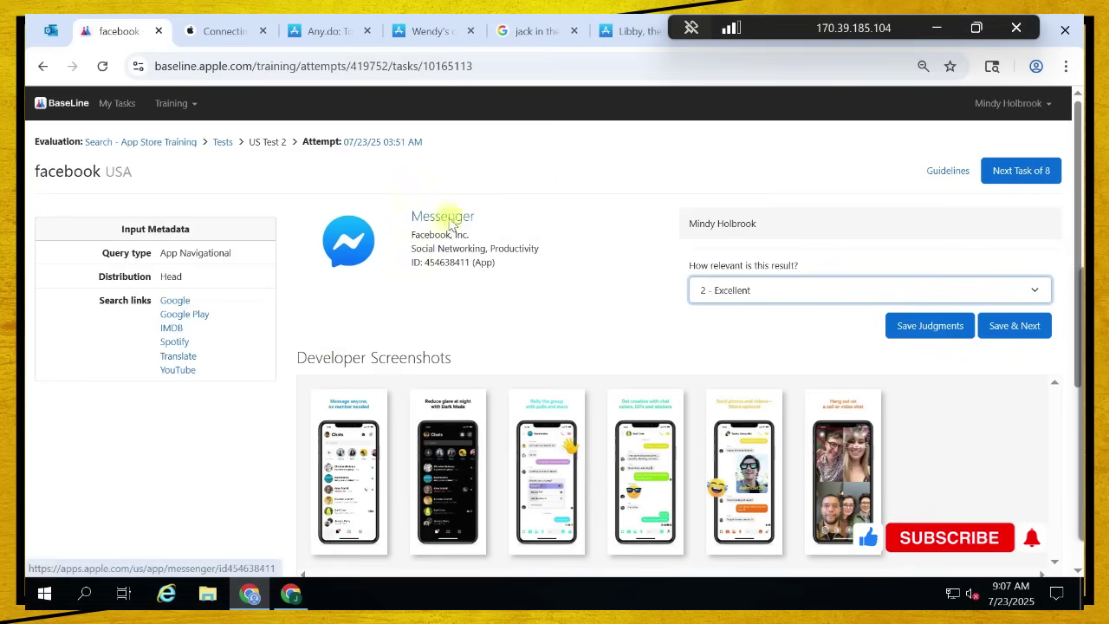
left_click(1016, 325)
left_click_drag(31, 170, 155, 175)
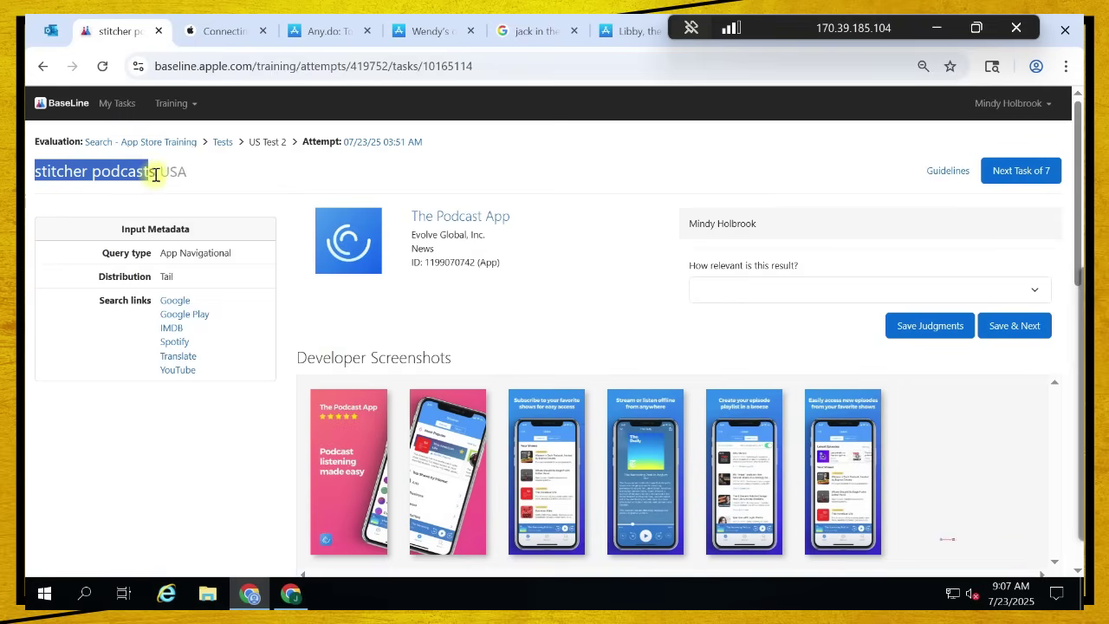
Search Google for stitcher podcasts and come back to the task
left_click_drag(33, 171, 159, 171)
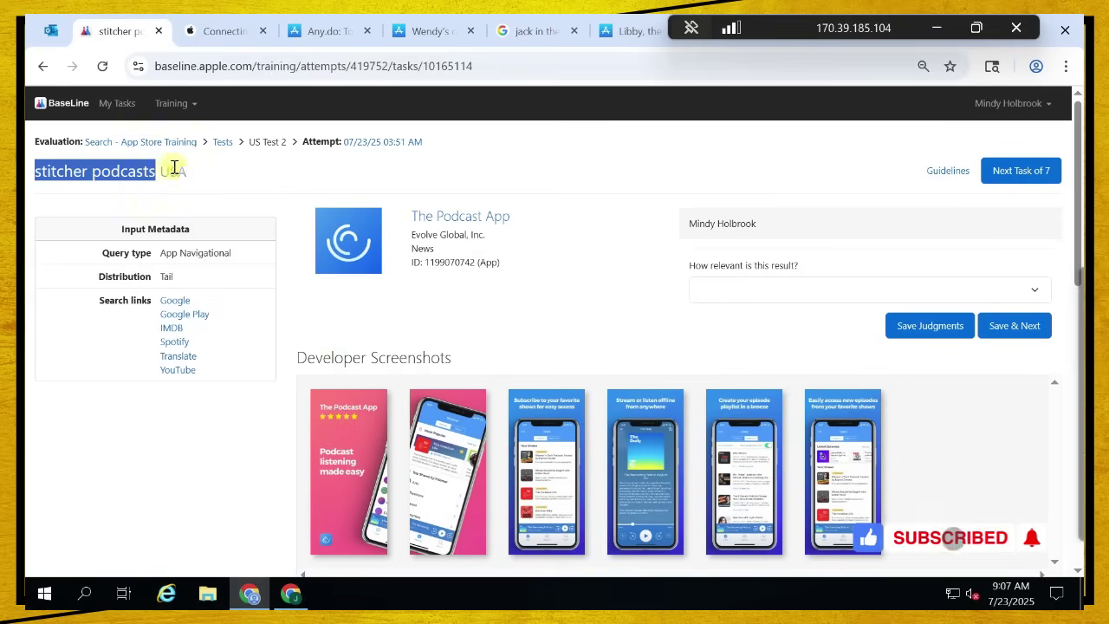
left_click(227, 174)
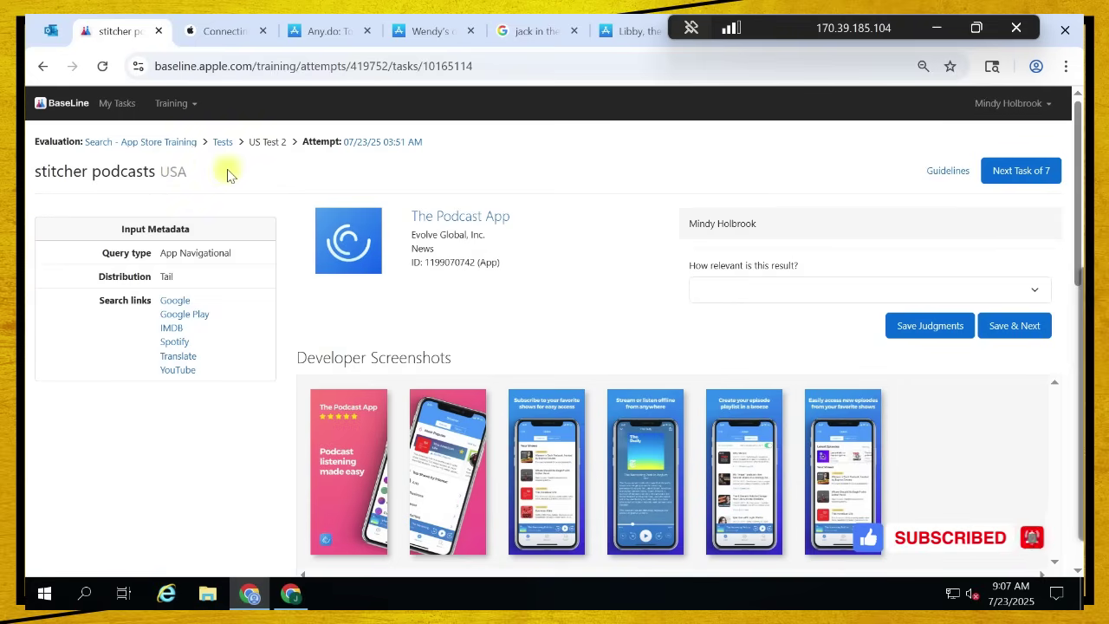
left_click(180, 301)
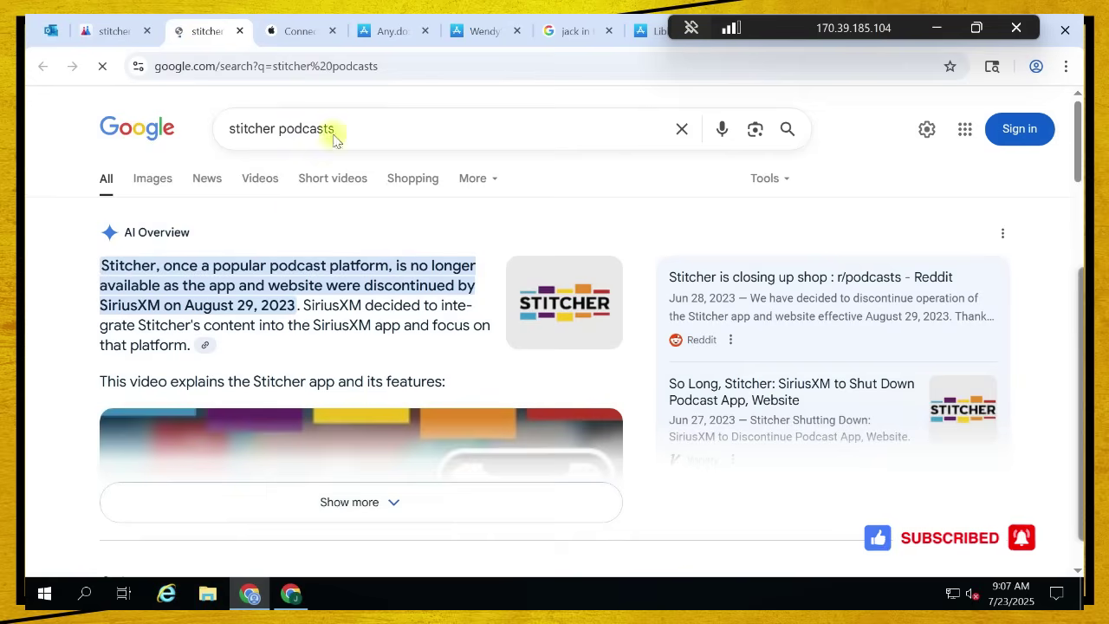
left_click(106, 42)
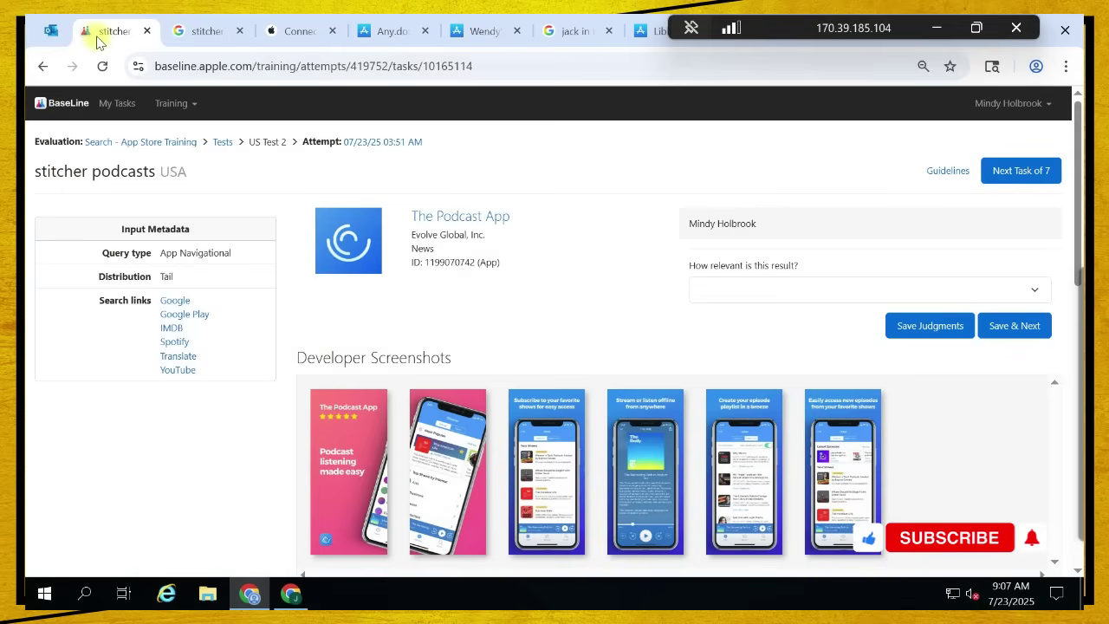
Check The Podcast App's App Store page (290.6K Ratings), then rate it 2 - Excellent and save
left_click(490, 220)
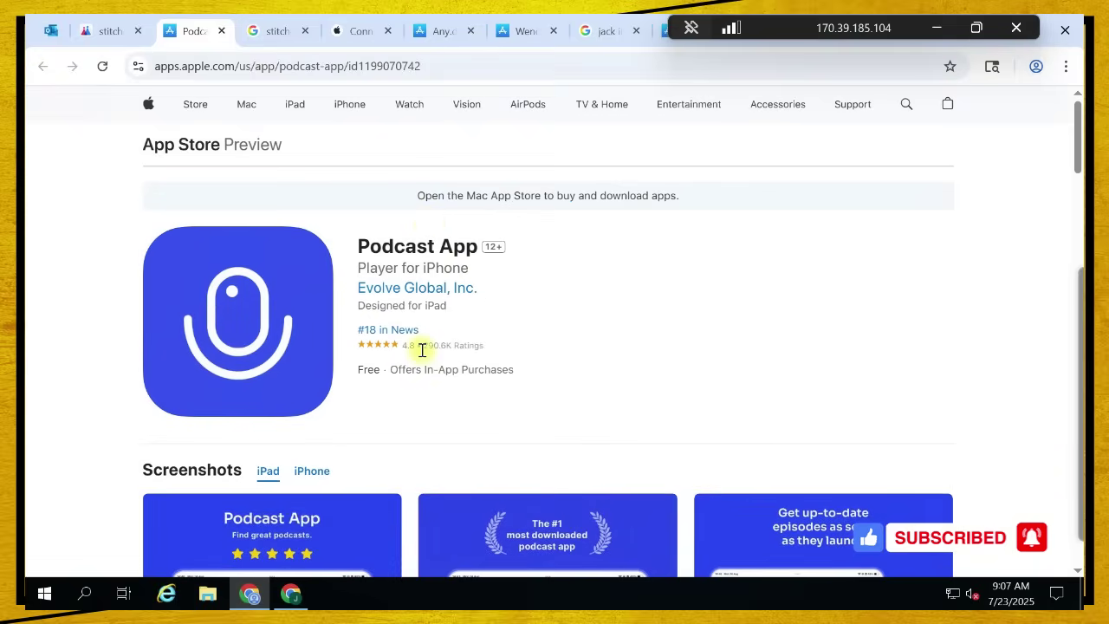
left_click_drag(488, 347, 488, 344)
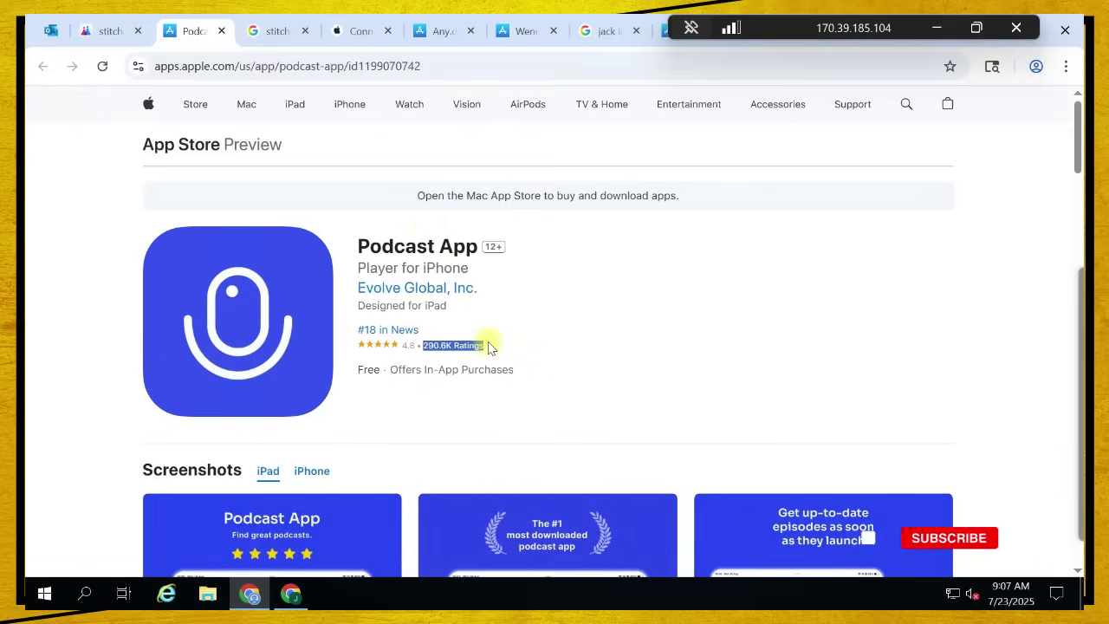
left_click(82, 22)
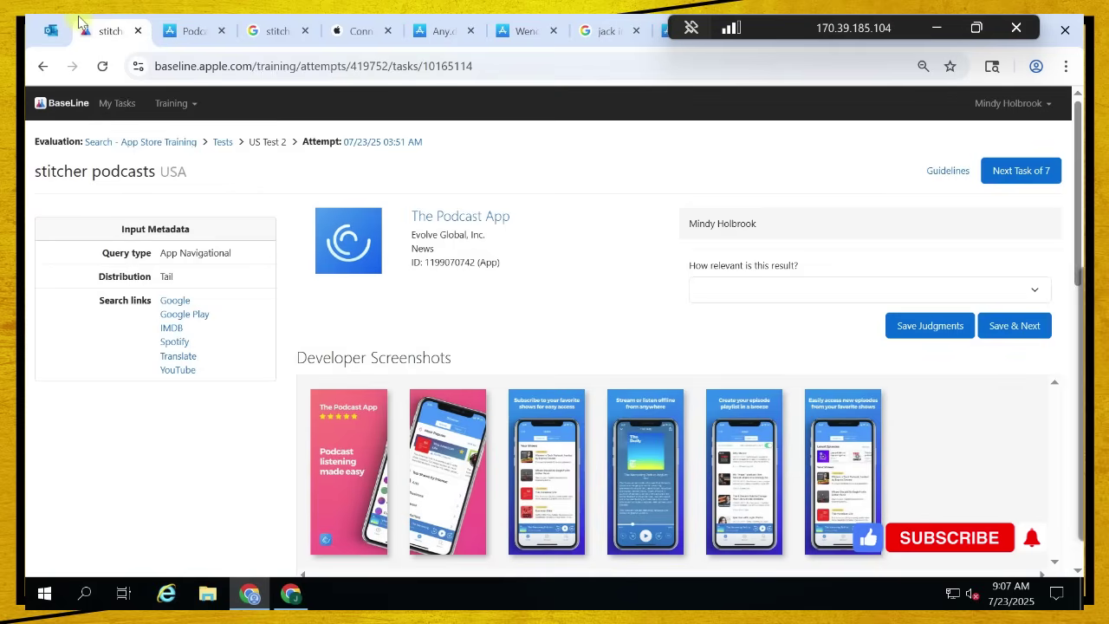
left_click(732, 291)
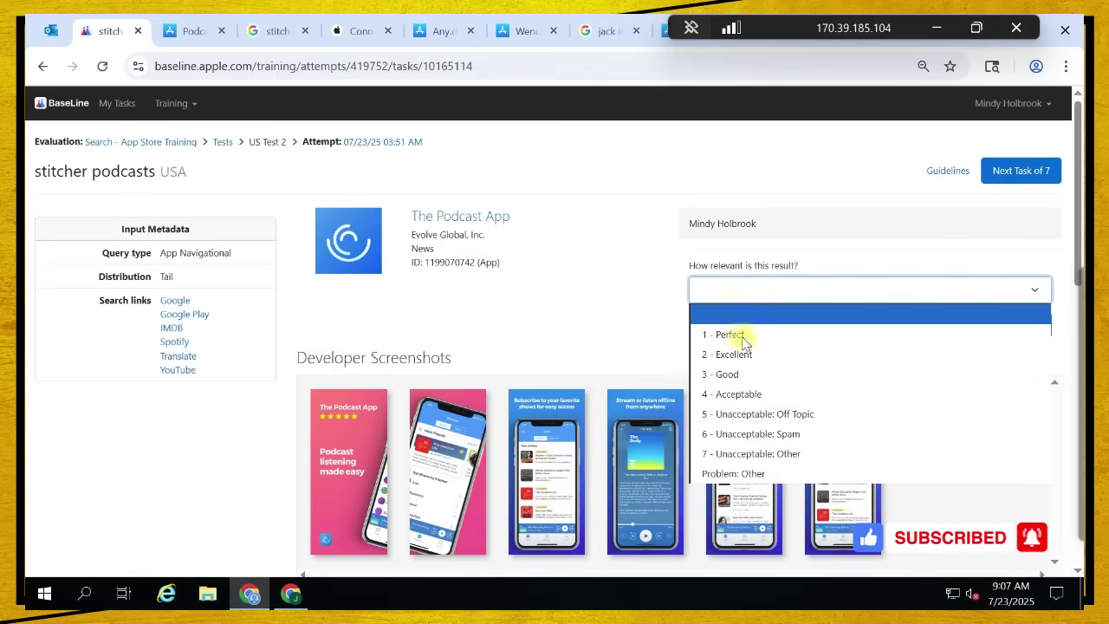
key("Return")
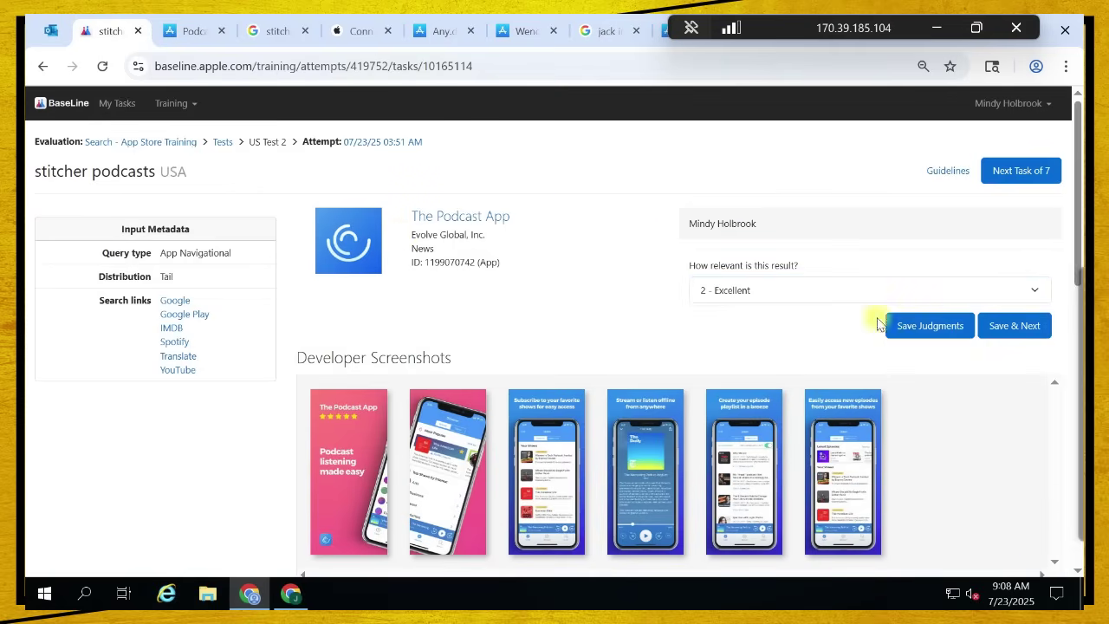
left_click(1016, 325)
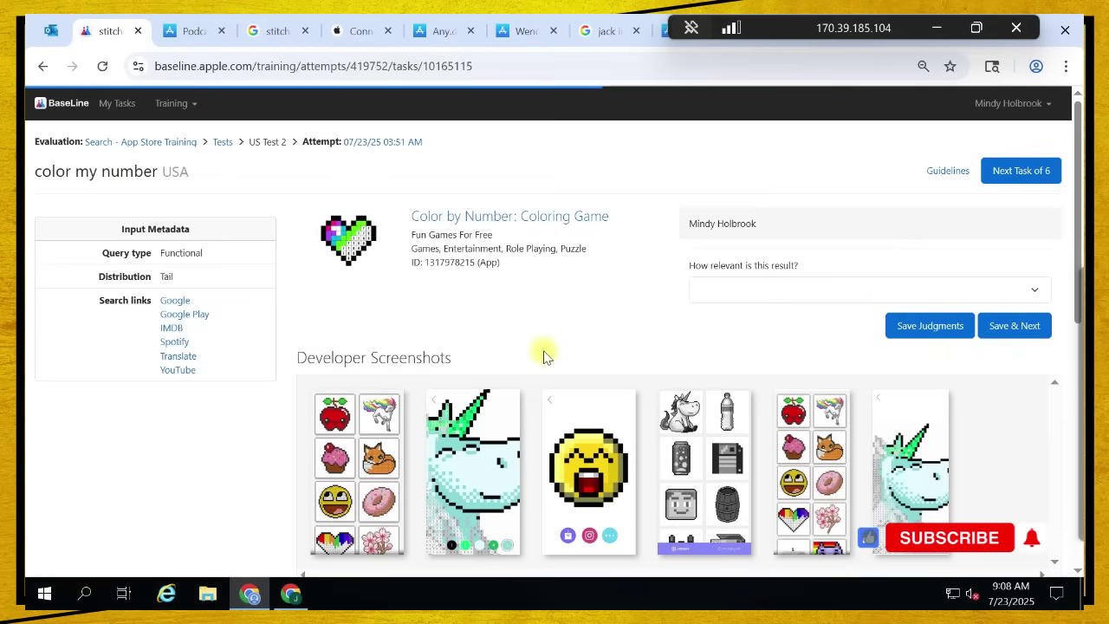
Check the Color by Number: Coloring Game App Store page for the 'color my number' query
left_click_drag(130, 178, 185, 171)
left_click(303, 208)
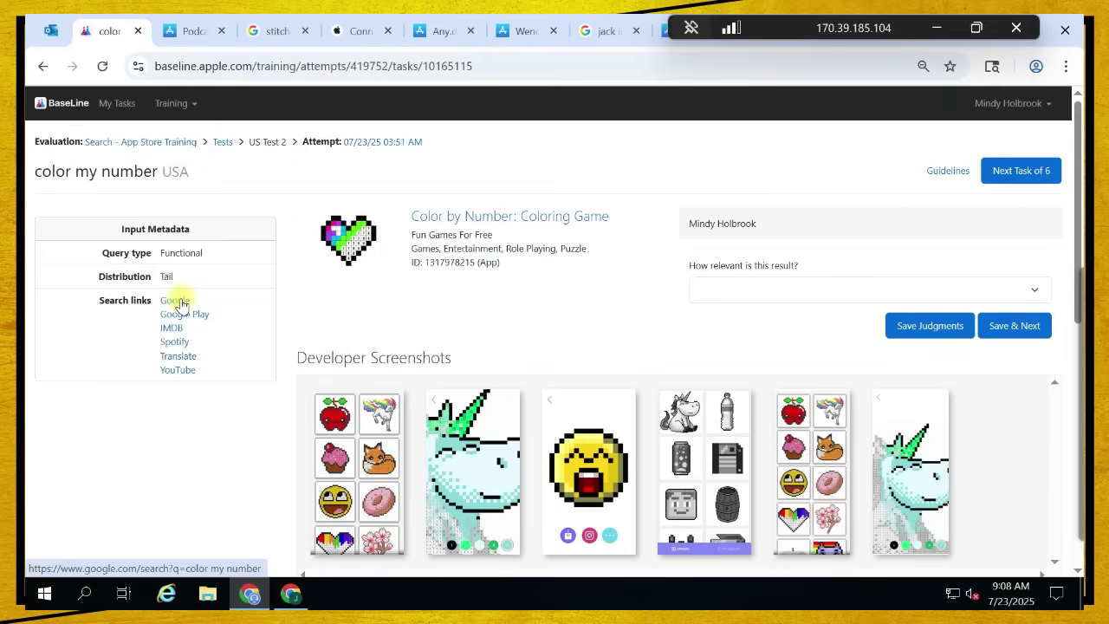
left_click(495, 218)
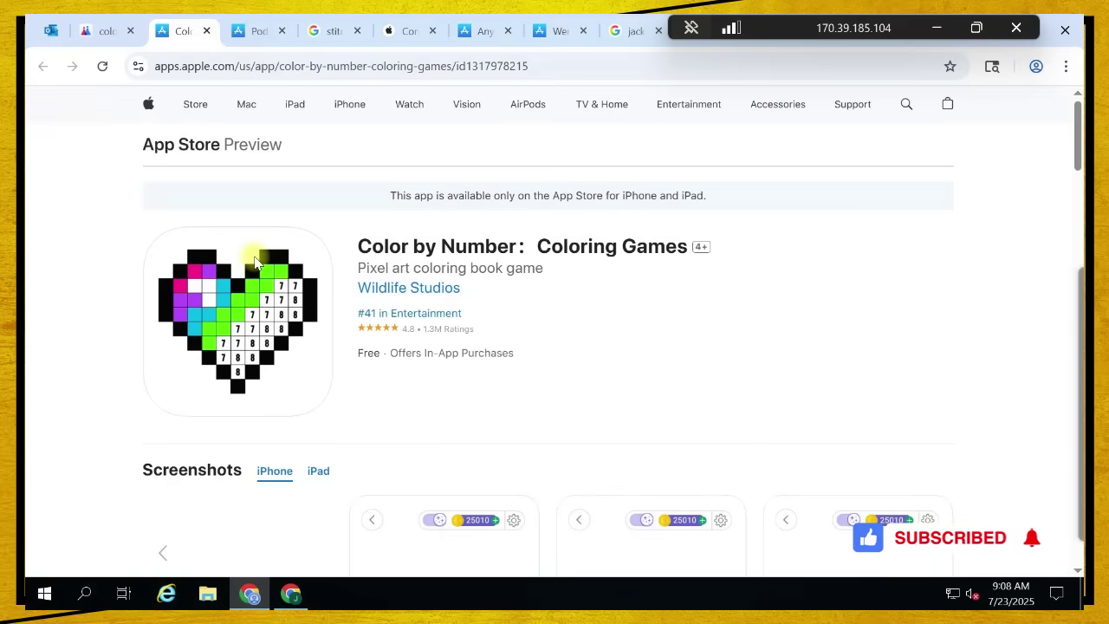
left_click(104, 30)
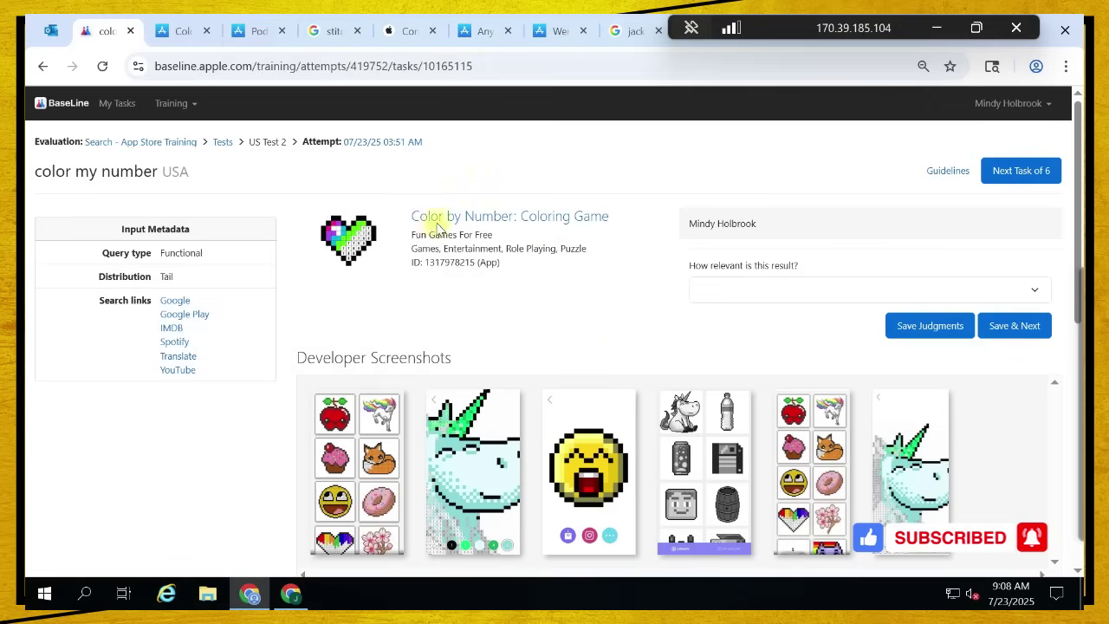
Rate Color by Number 1 - Perfect and save the rating
left_click(744, 297)
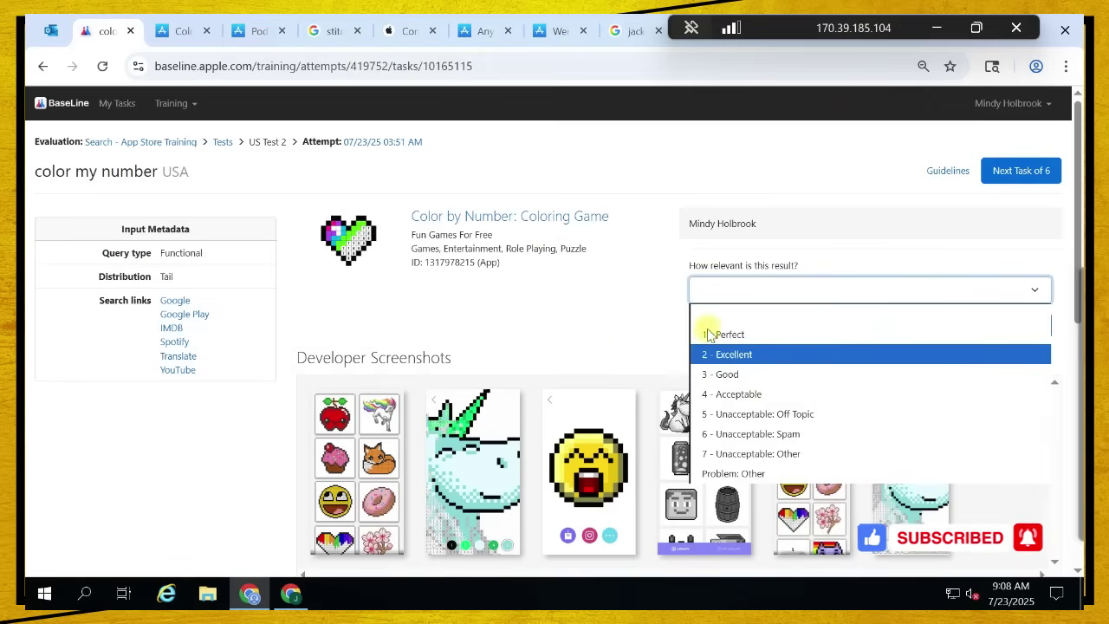
left_click(553, 306)
left_click(1005, 332)
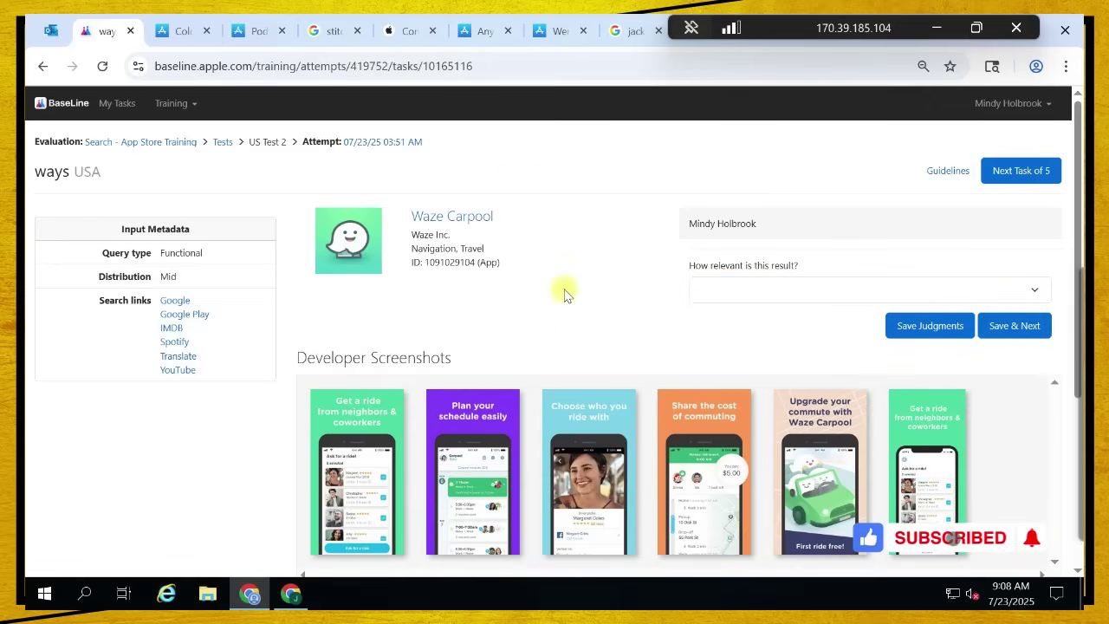
Give Waze Carpool a 2 - Excellent rating for the 'ways' query and save it
double_click(66, 175)
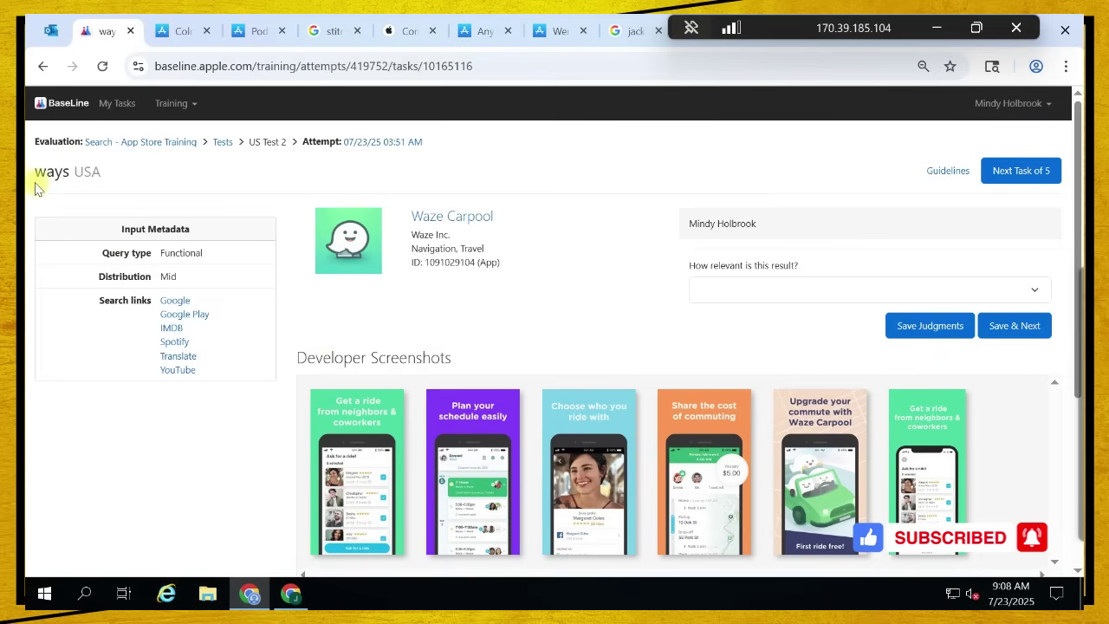
double_click(76, 173)
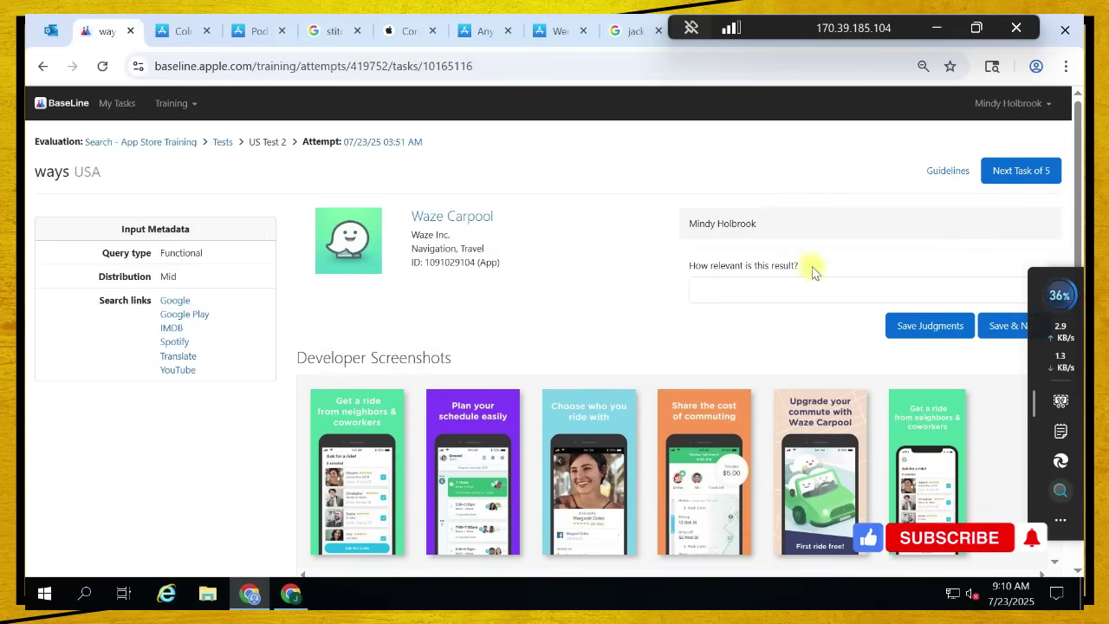
left_click(776, 291)
left_click(703, 334)
left_click(732, 293)
left_click(736, 354)
left_click(1004, 326)
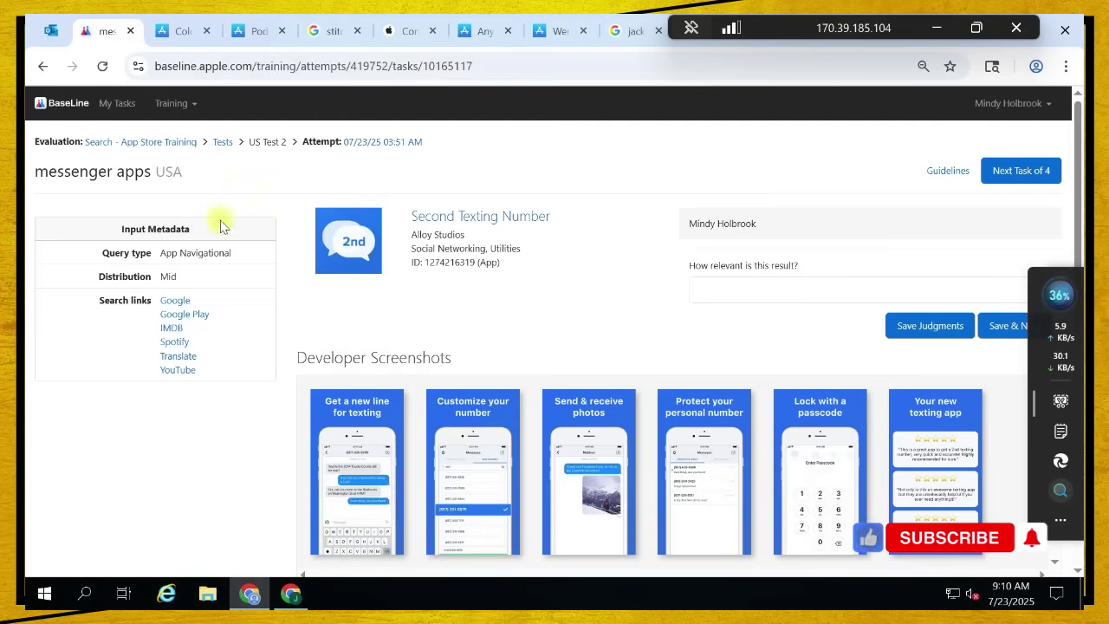
Check the Second Texting Number App Store preview for the 'messenger apps' query
left_click_drag(34, 171, 152, 169)
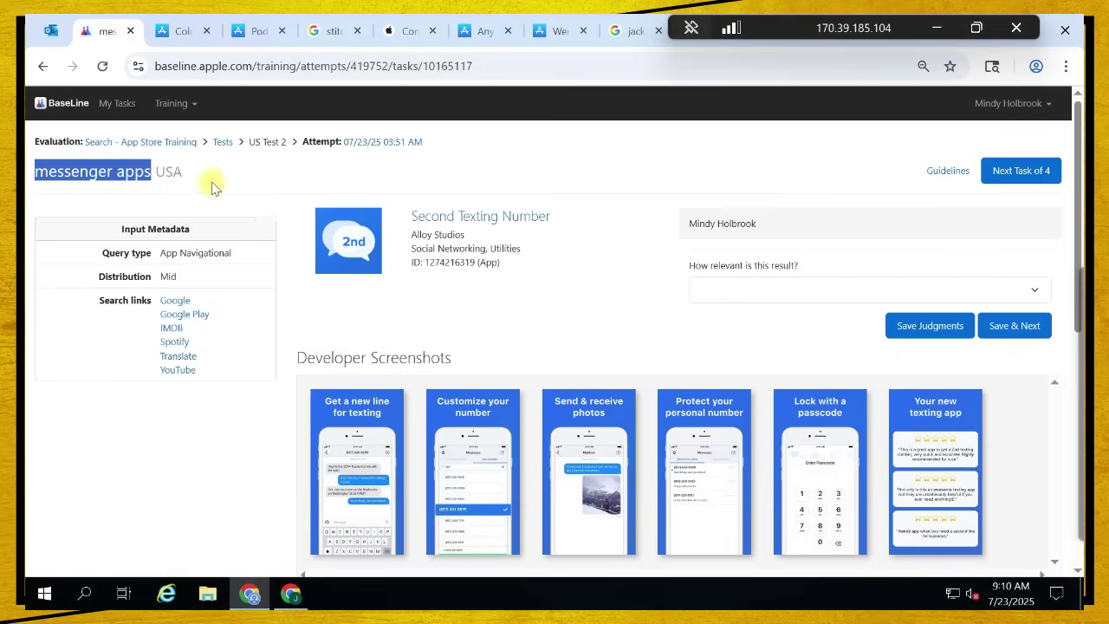
left_click(259, 184)
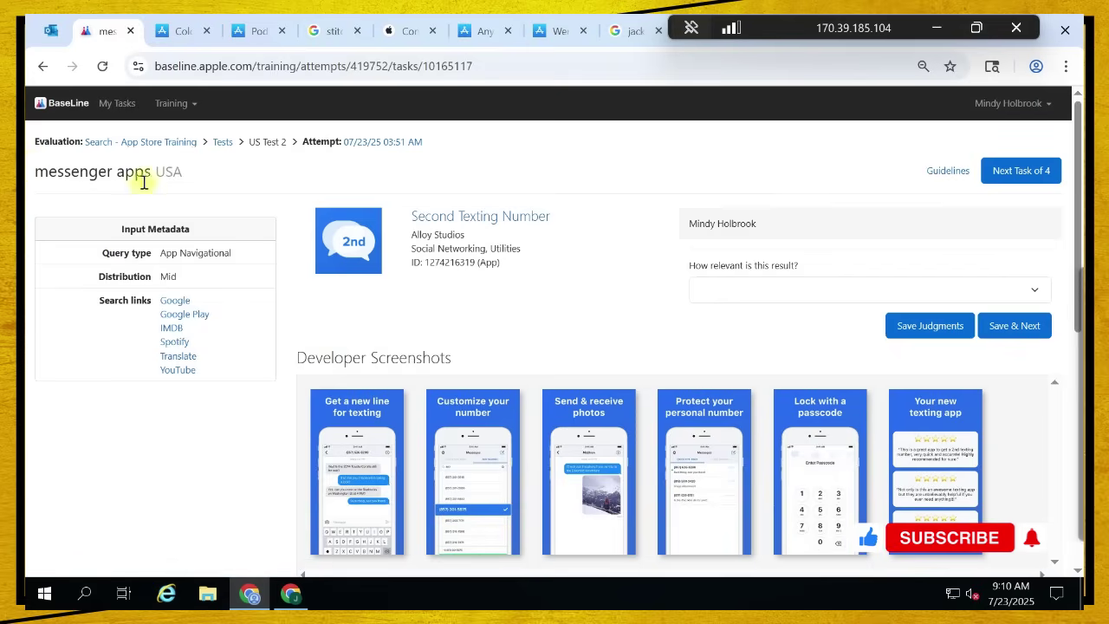
left_click(462, 218)
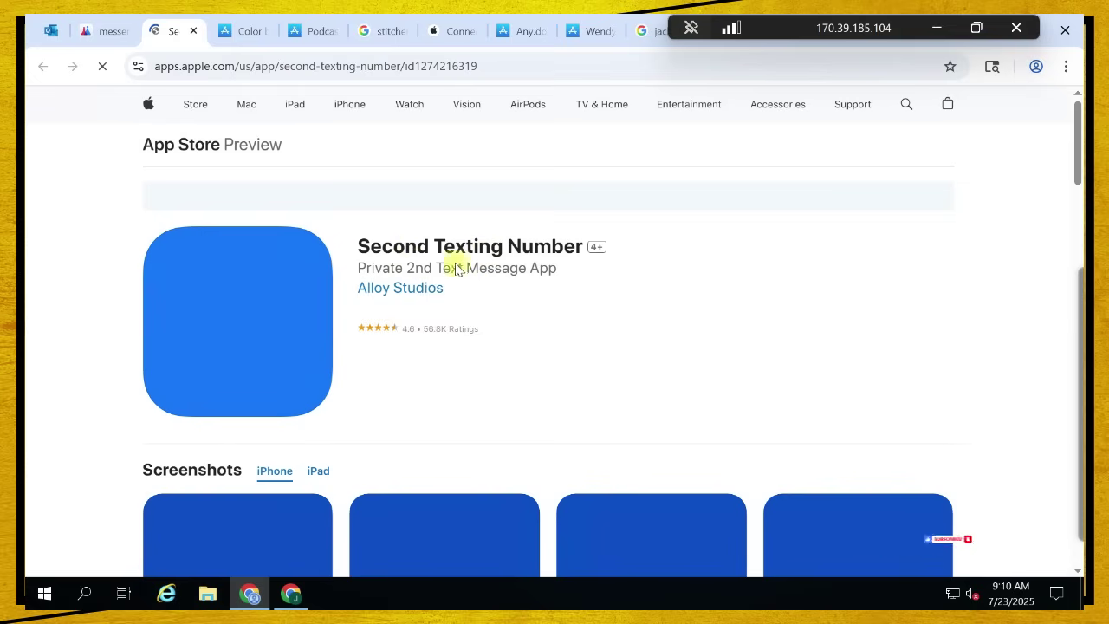
left_click(94, 31)
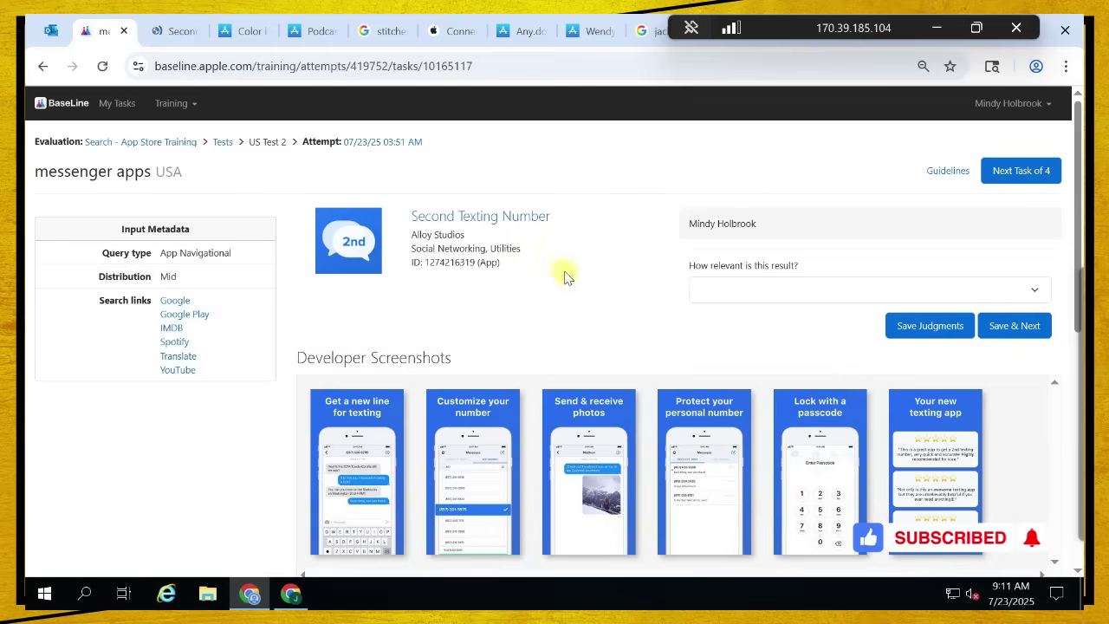
Rate Second Texting Number 3 - Good and save the rating
left_click(737, 288)
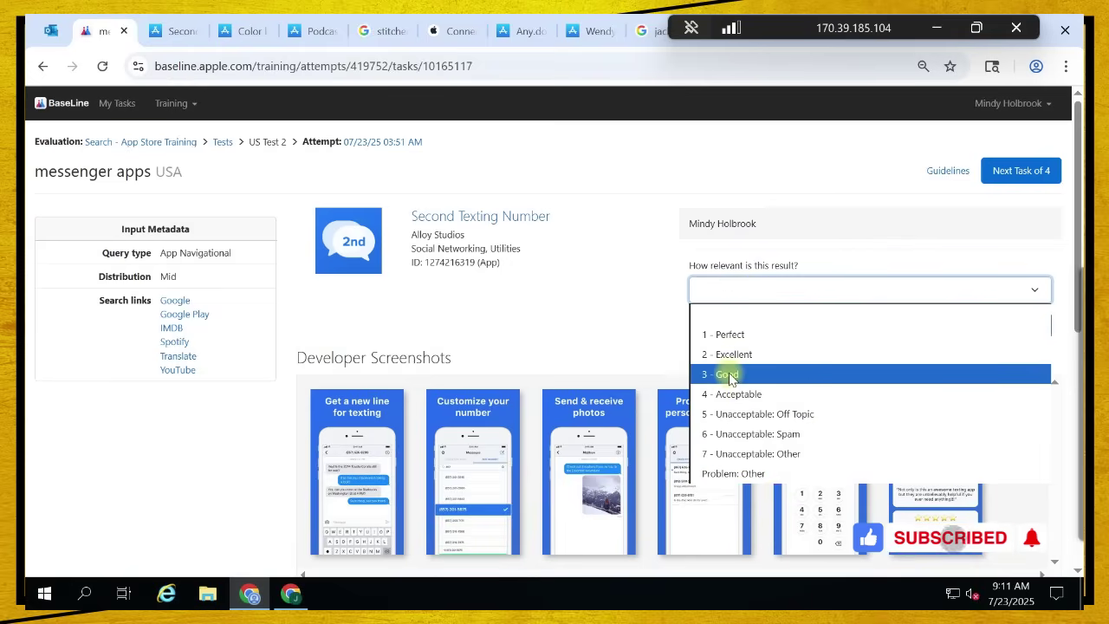
left_click(596, 324)
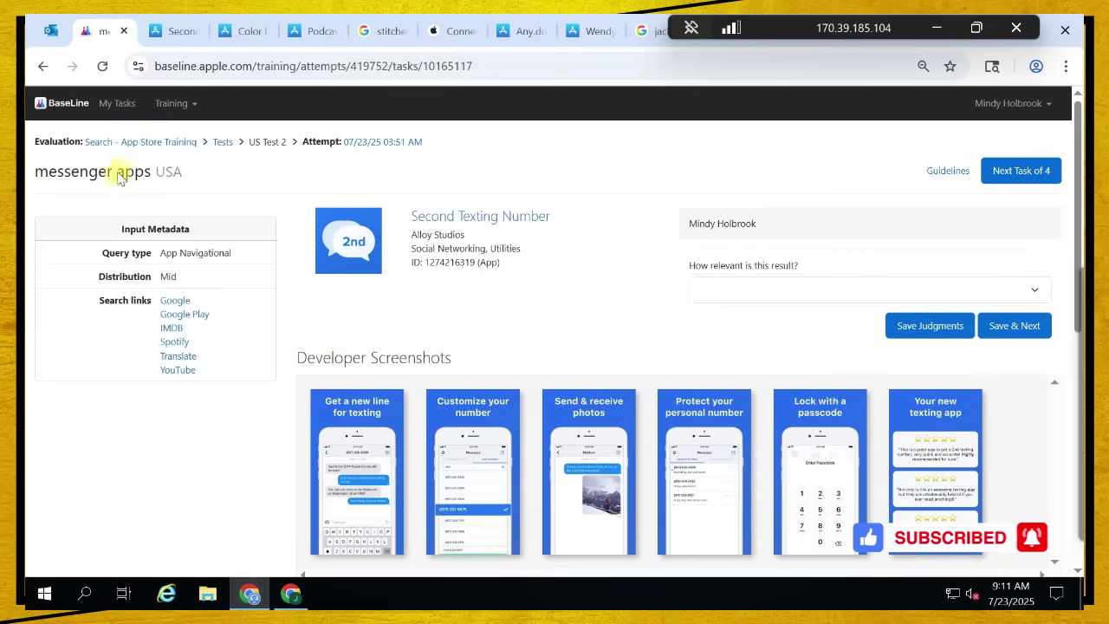
left_click(763, 297)
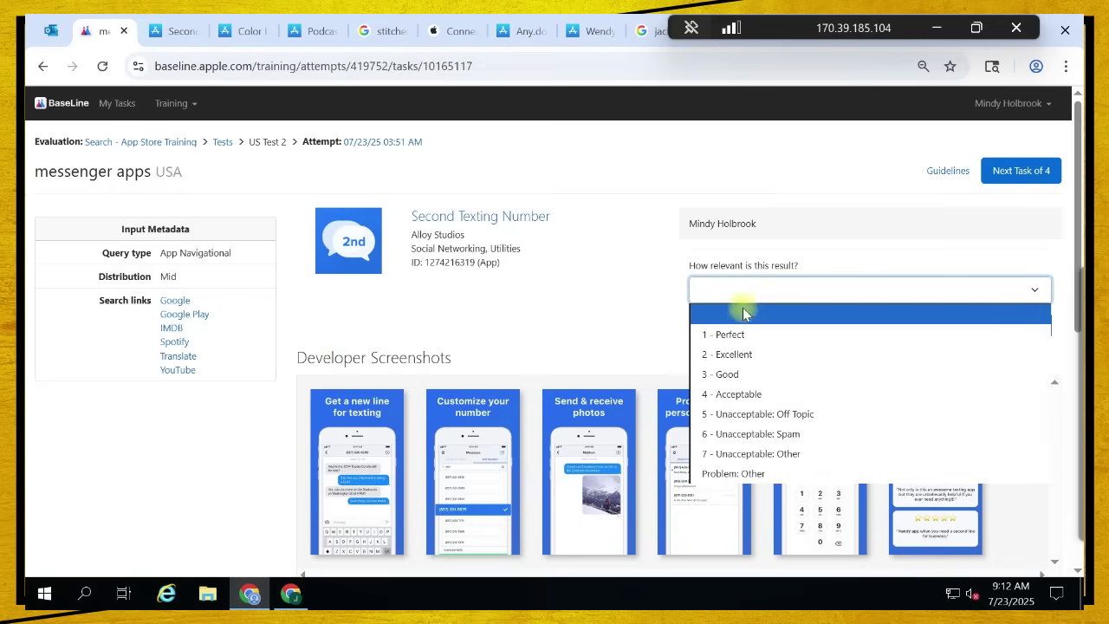
left_click(732, 374)
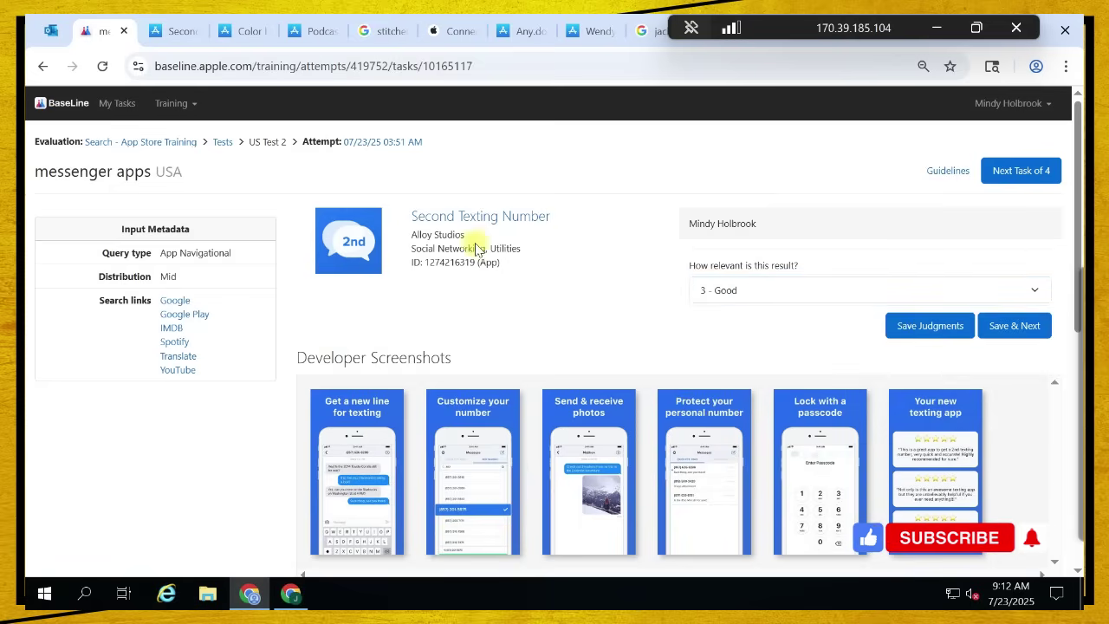
left_click_drag(410, 216, 515, 269)
left_click(523, 250)
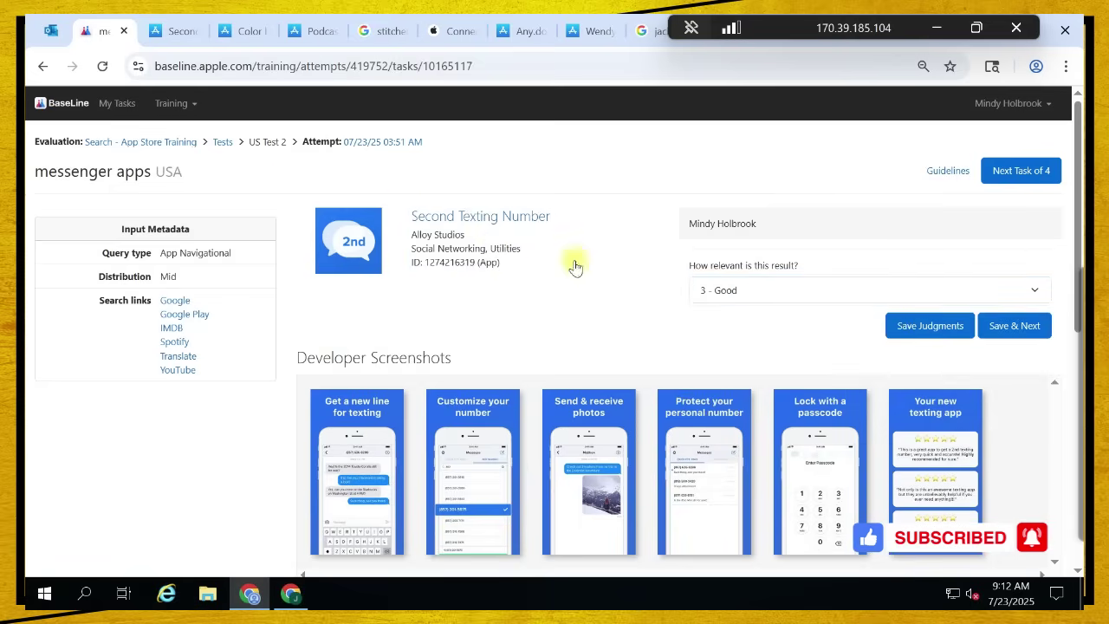
left_click(1015, 331)
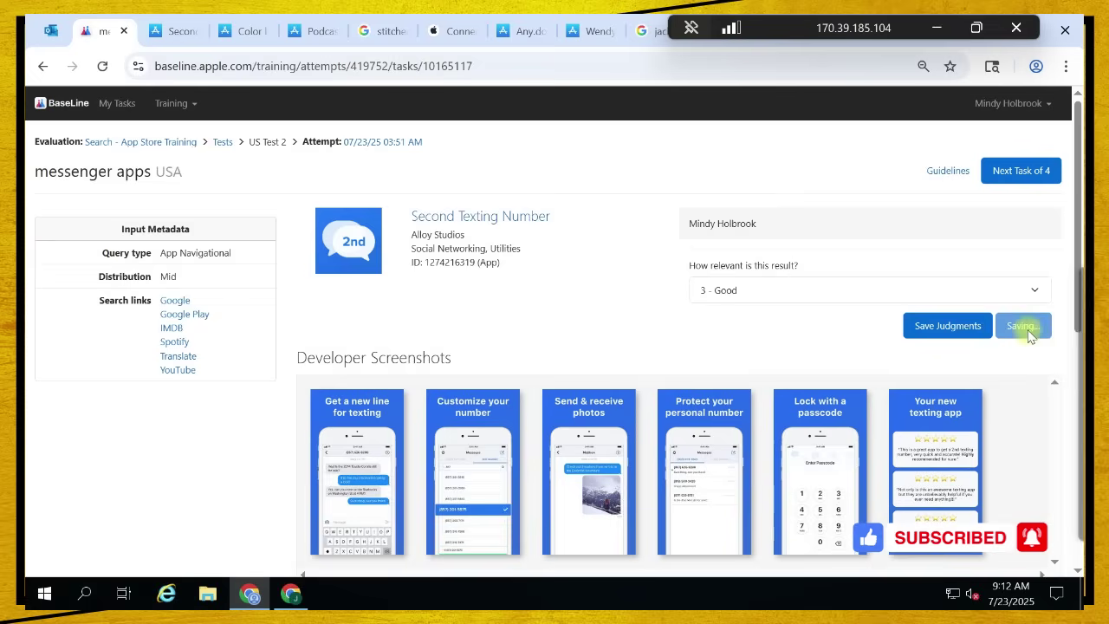
left_click_drag(31, 171, 156, 174)
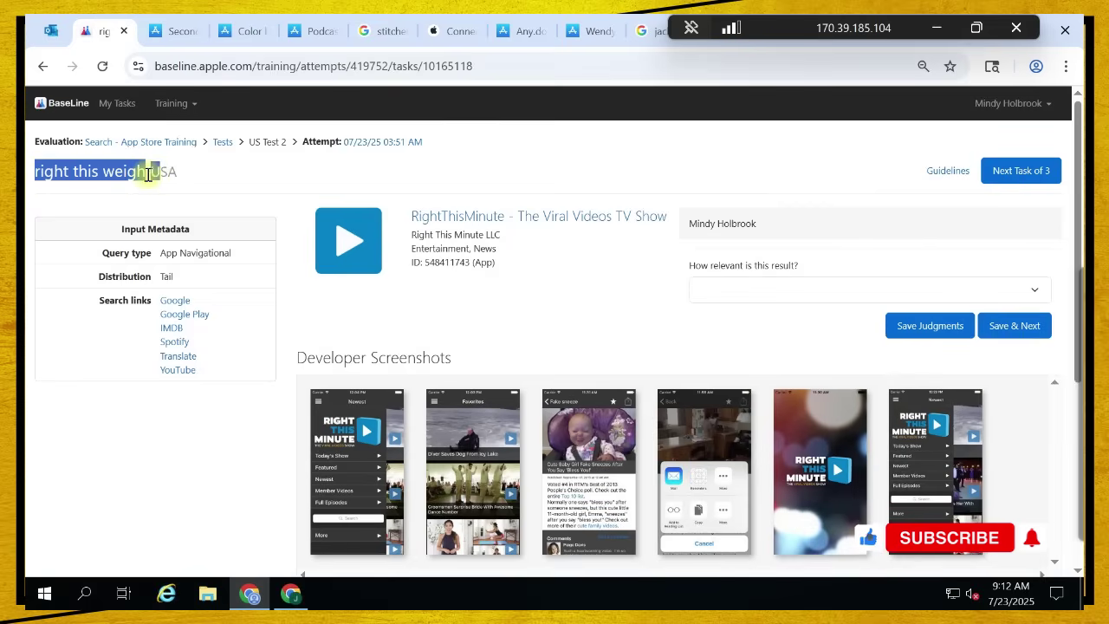
Search Google for 'right this weigh' to see what the query refers to
left_click(334, 167)
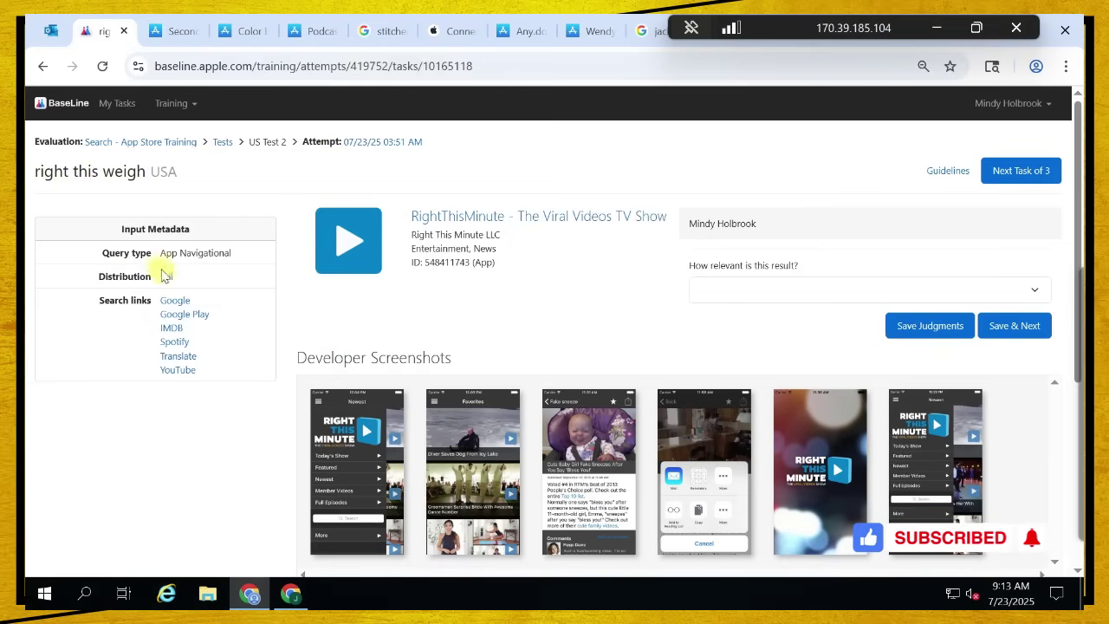
left_click(174, 302)
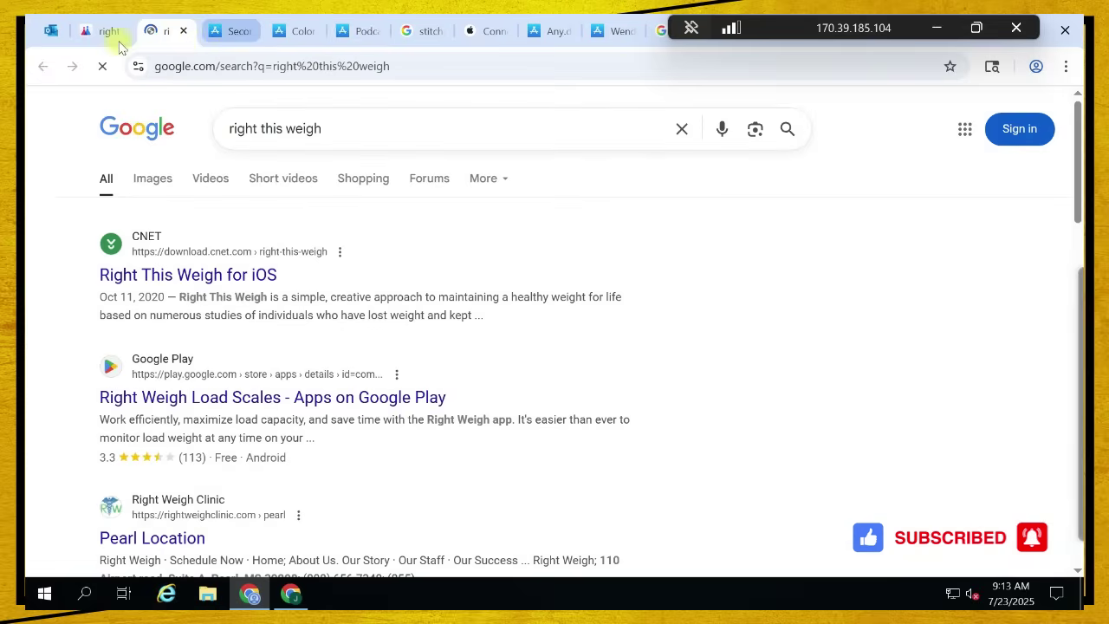
left_click_drag(69, 274, 291, 276)
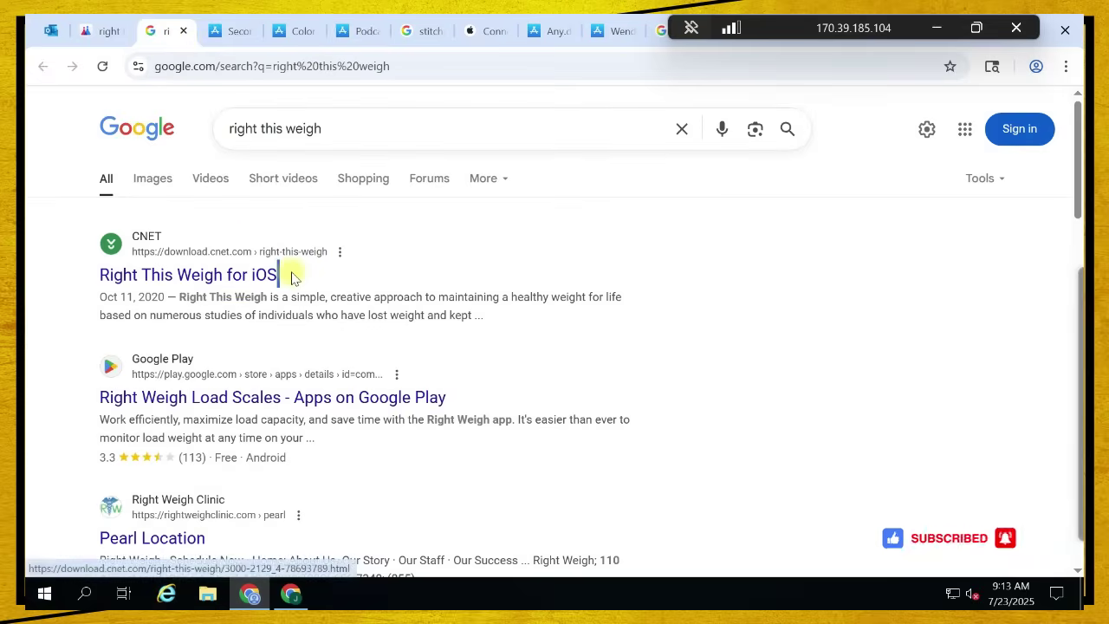
left_click(103, 31)
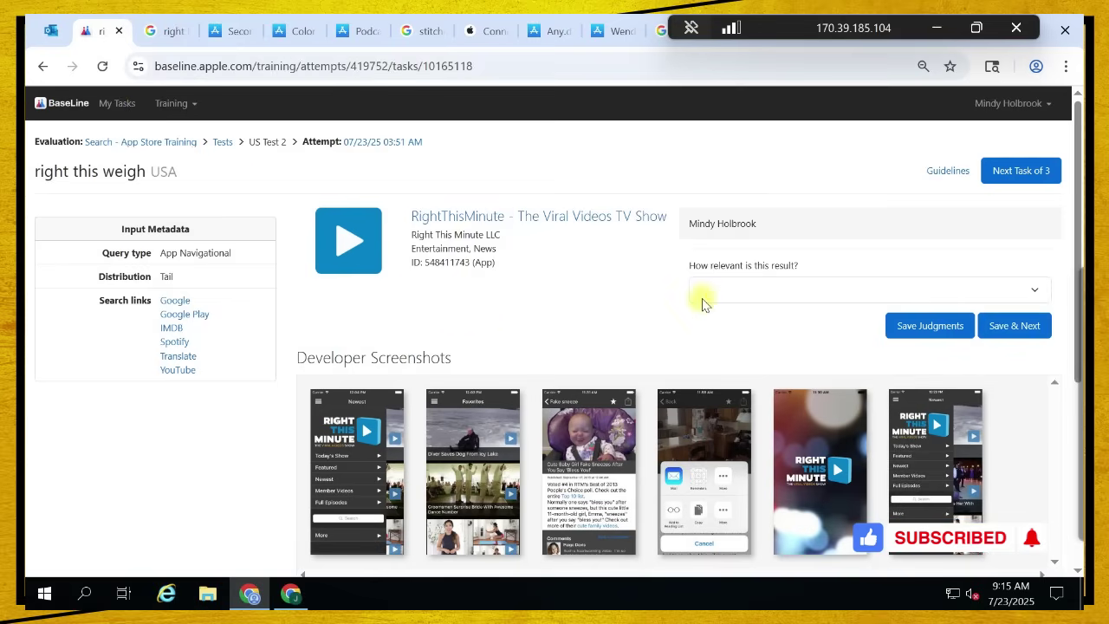
Rate RightThisMinute 5 - Unacceptable: Off Topic and save the rating
left_click(704, 295)
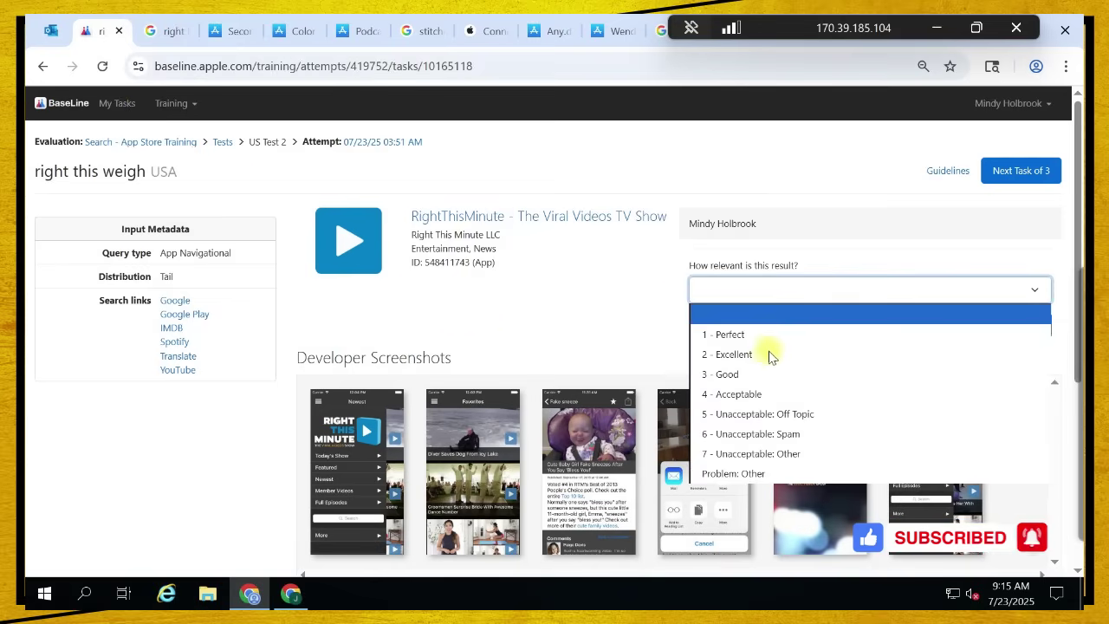
left_click(755, 414)
left_click(1008, 325)
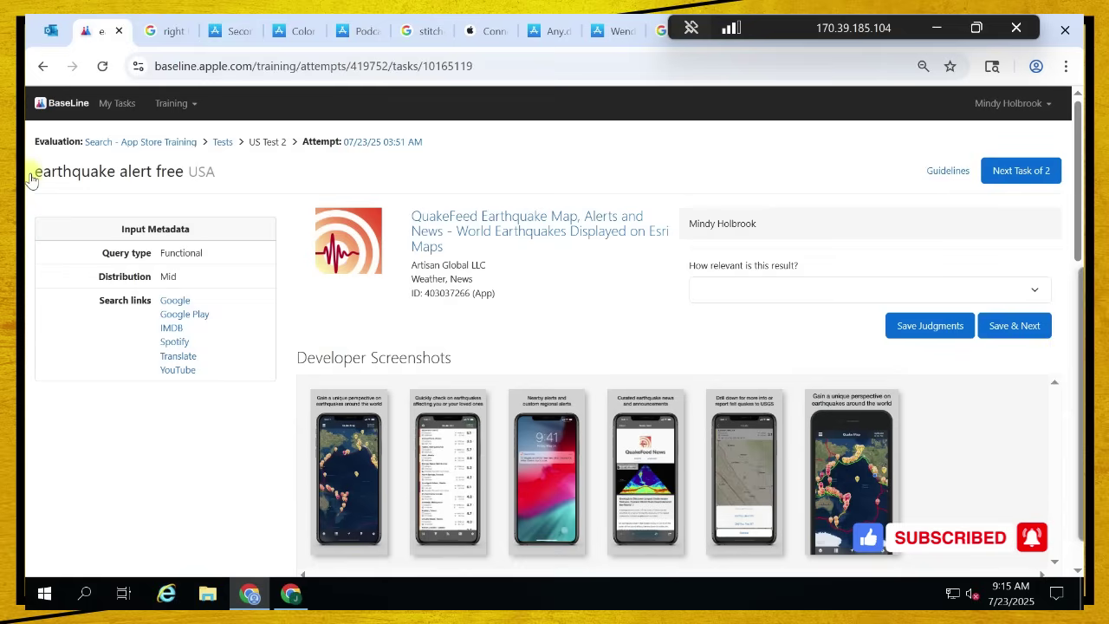
Give QuakeFeed a 1 - Perfect rating for 'earthquake alert free' and save it
left_click(716, 290)
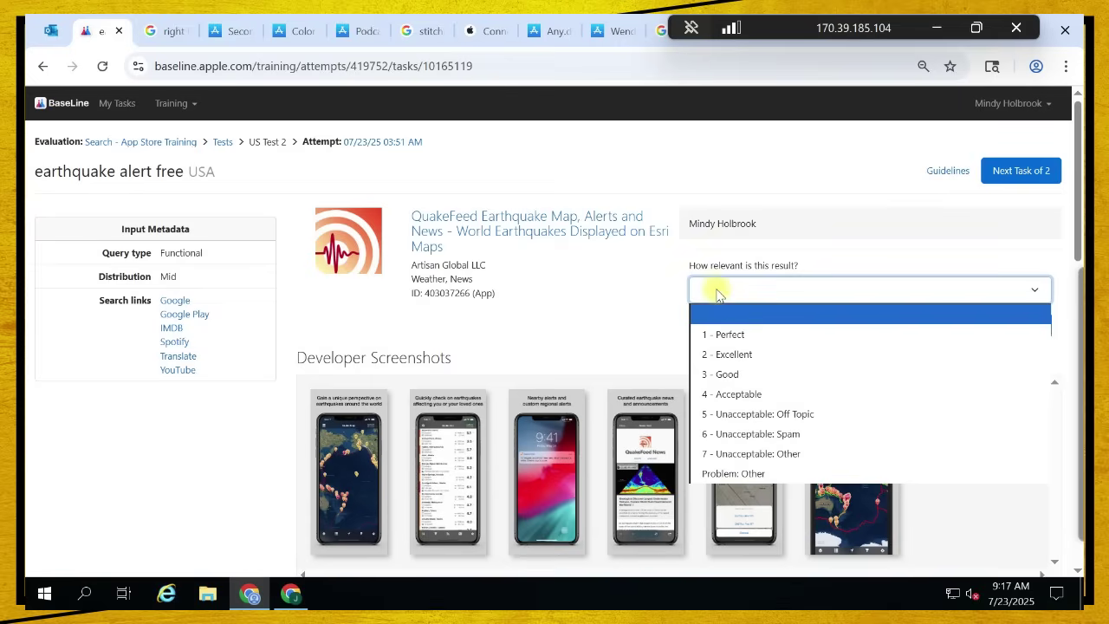
left_click(479, 337)
left_click(715, 291)
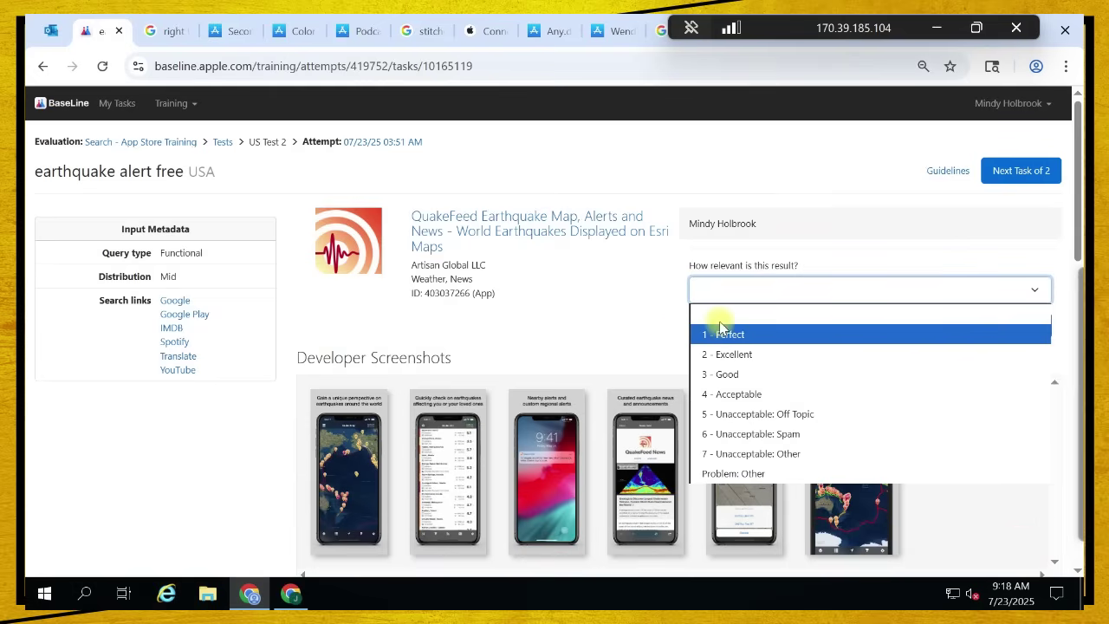
left_click(724, 337)
mouse_move(1072, 299)
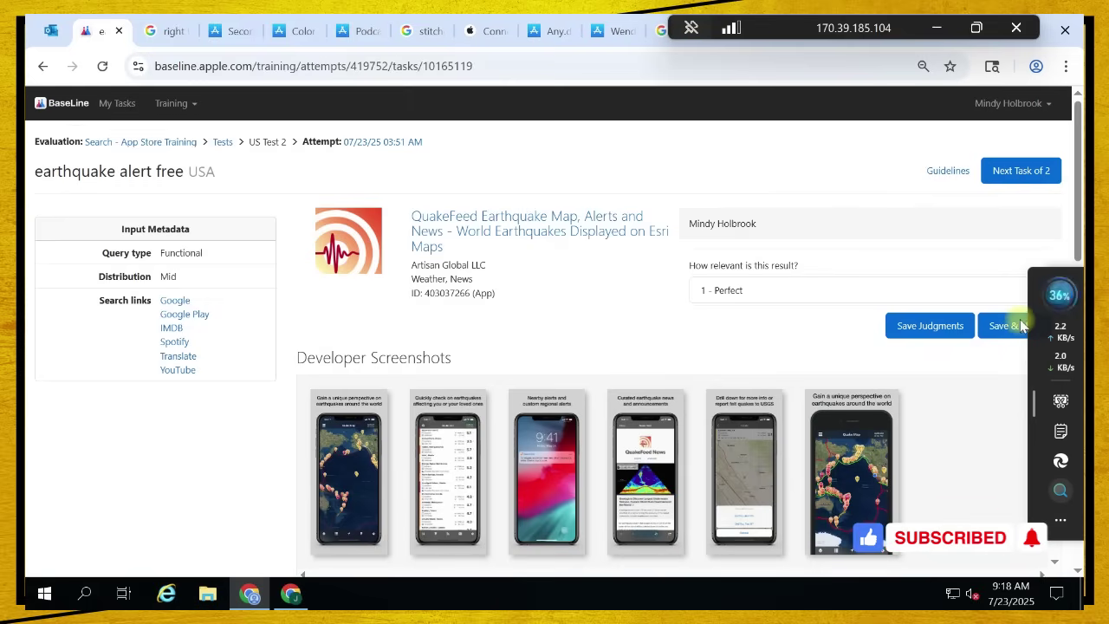
left_click(1005, 325)
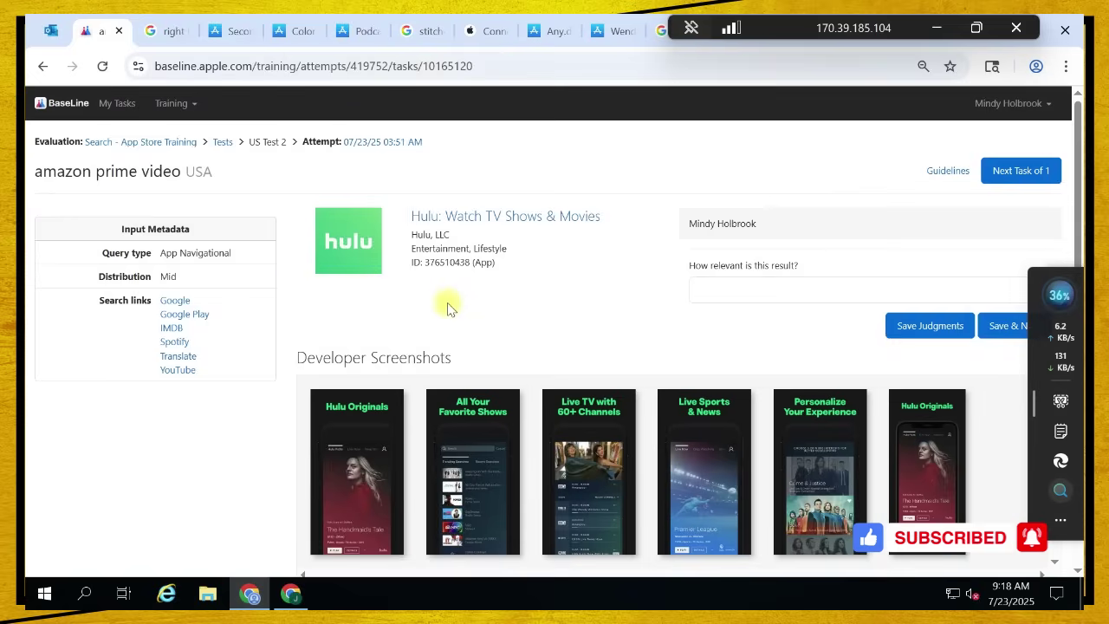
Rate Hulu 2 - Excellent for 'amazon prime video' and submit the final task
left_click_drag(32, 172, 289, 203)
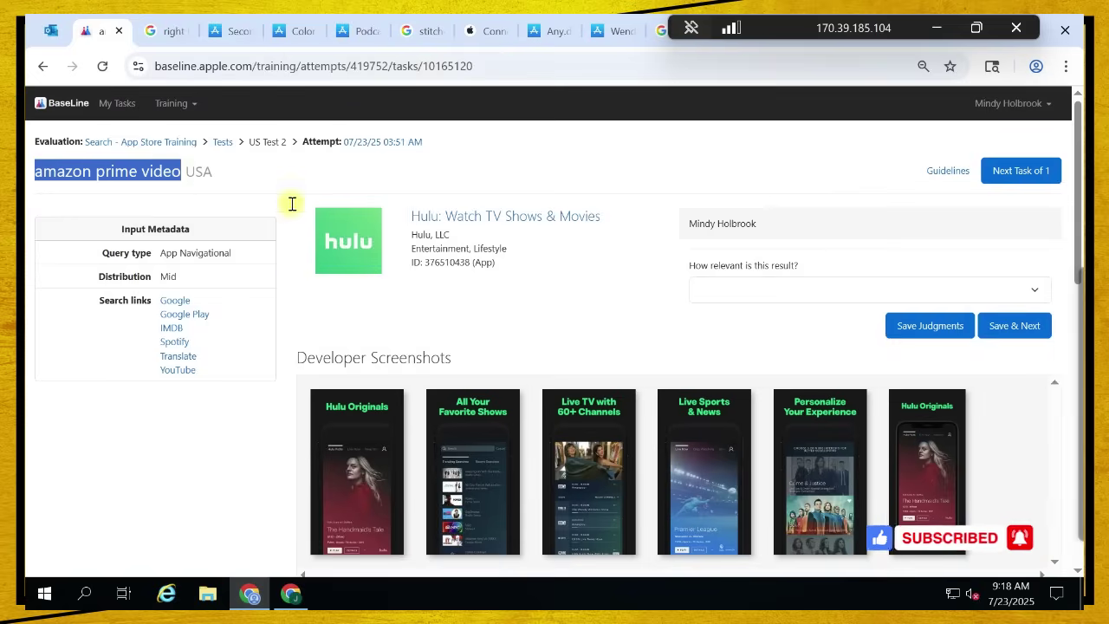
triple_click(610, 215)
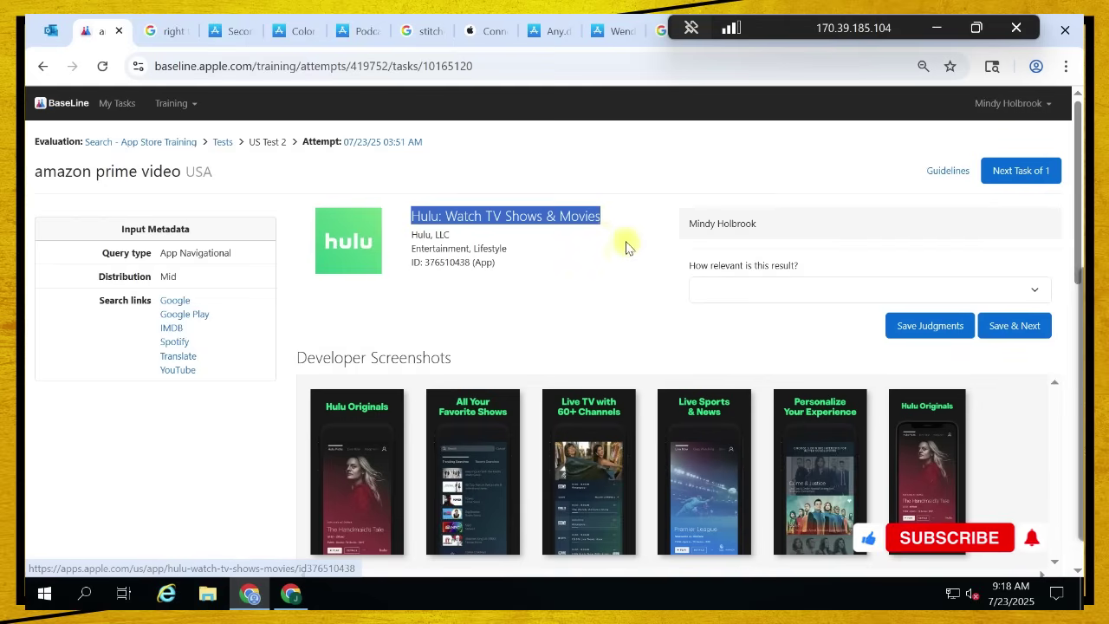
left_click(687, 296)
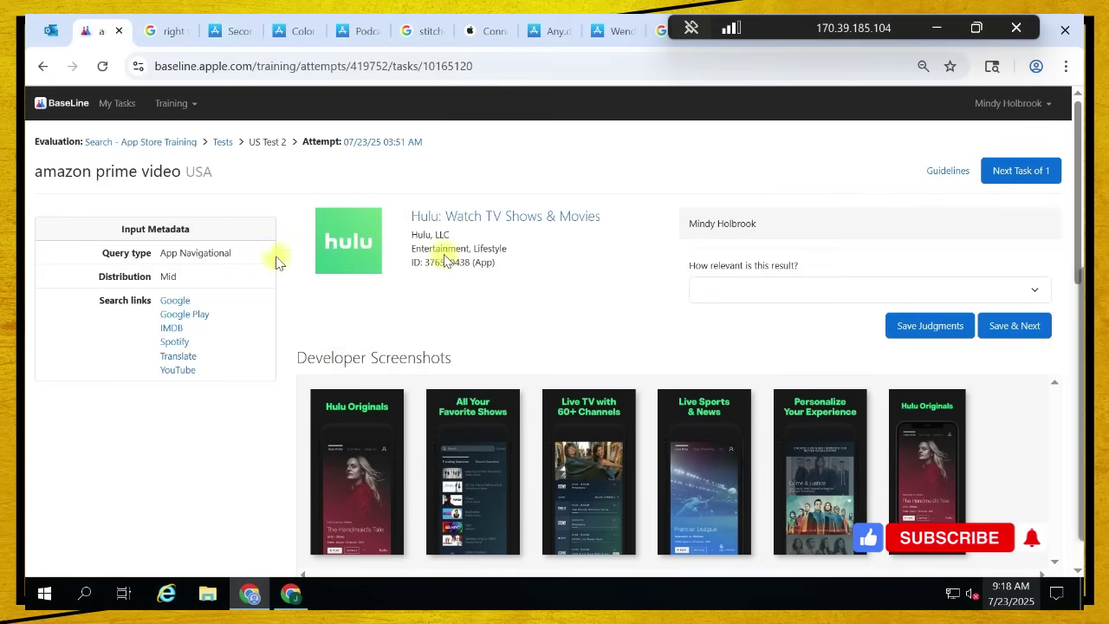
left_click(699, 289)
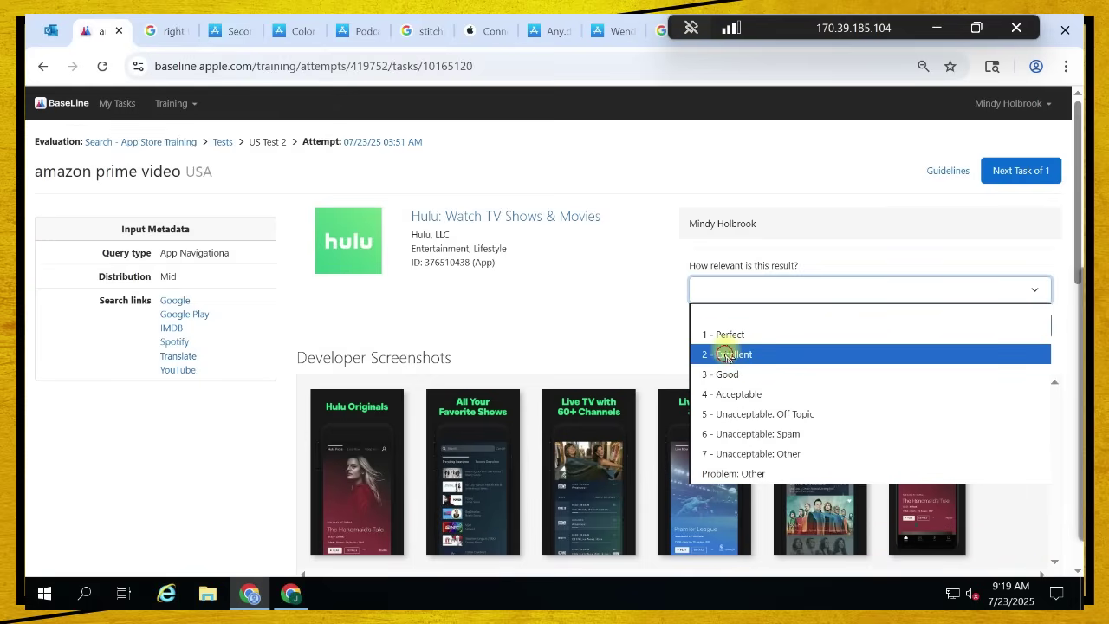
left_click(726, 355)
left_click(1010, 326)
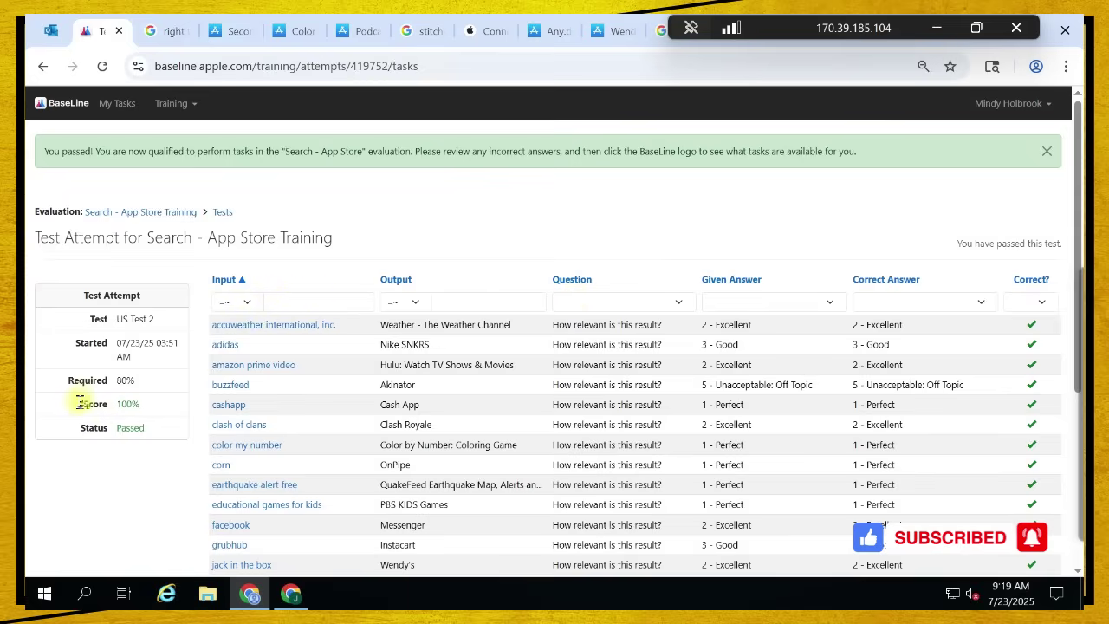
triple_click(161, 407)
mouse_move(1066, 416)
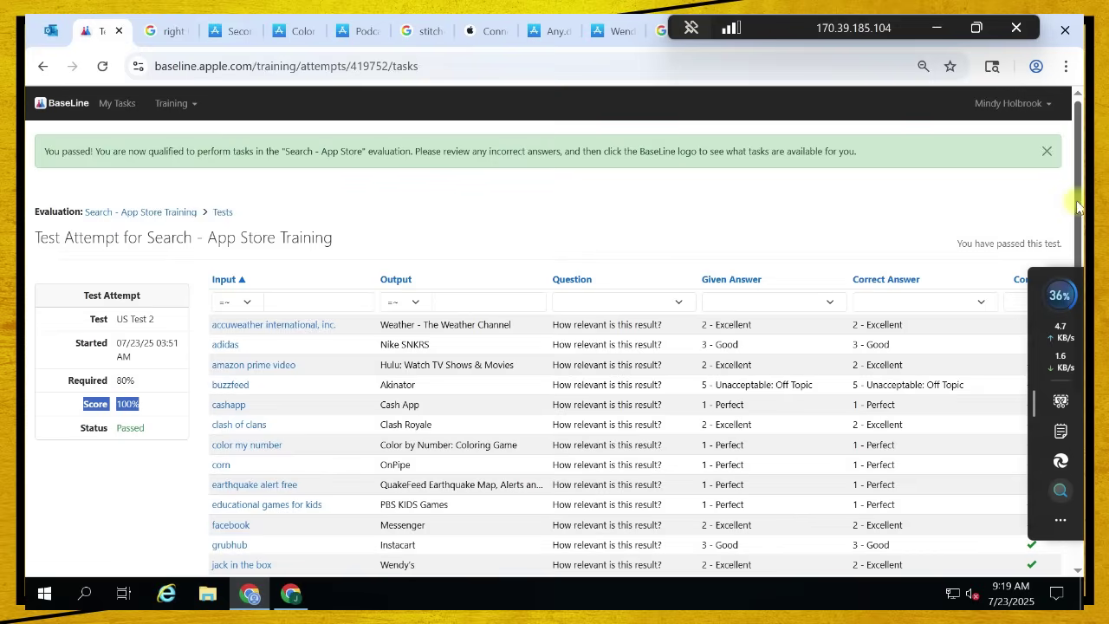
scroll(1067, 420, "down", 5)
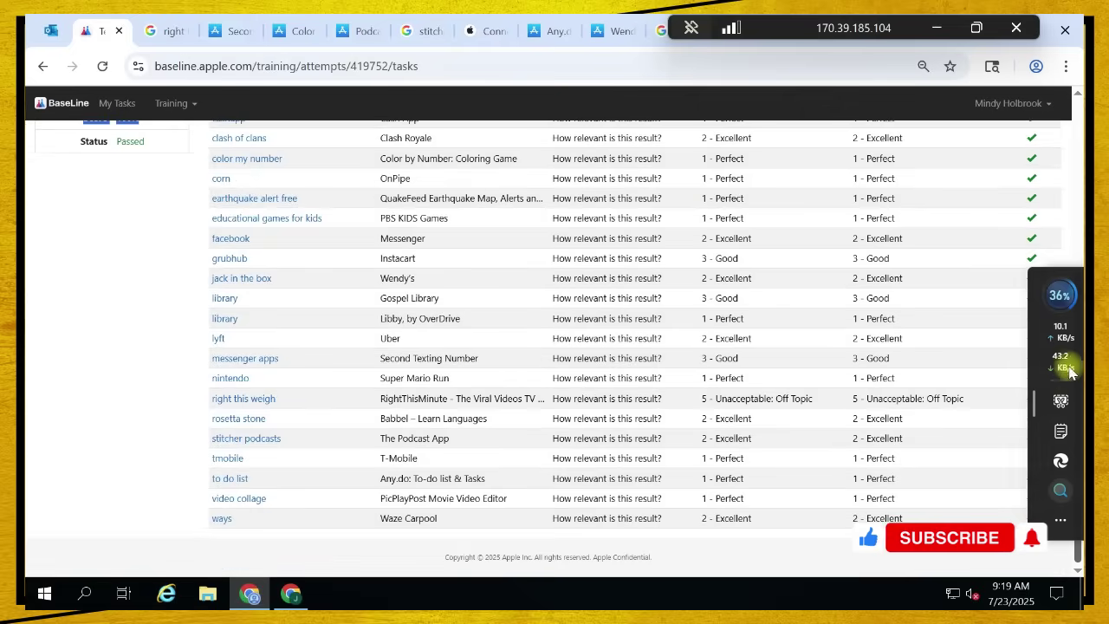
scroll(1069, 252, "up", 5)
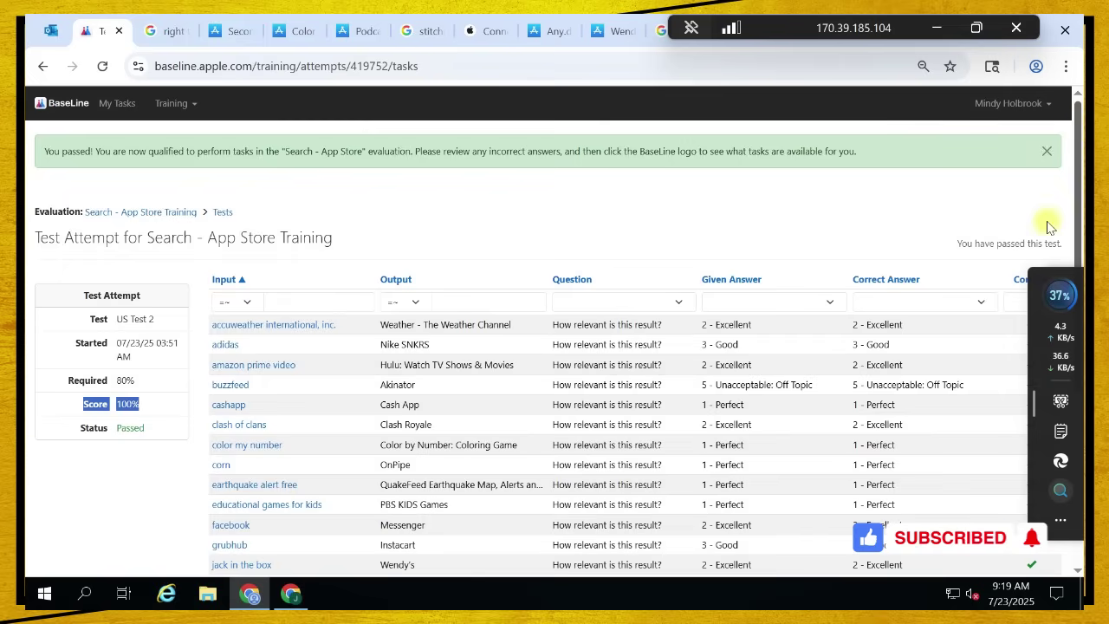